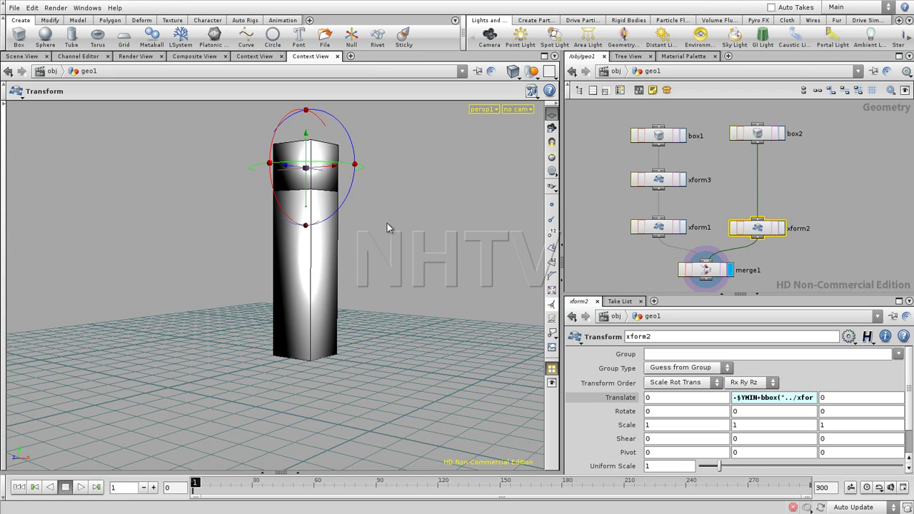
# Step: Tumble and zoom the viewport around the box column, then return to the transform handle
pyautogui.press('Escape')
pyautogui.moveTo(387, 227); pyautogui.dragTo(392, 210)
pyautogui.moveTo(392, 210); pyautogui.dragTo(317, 290, button='right')
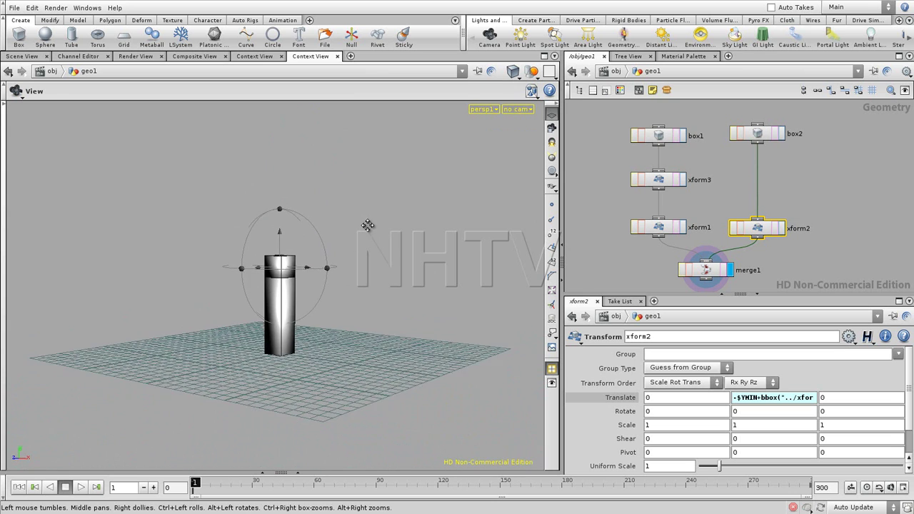
pyautogui.moveTo(368, 226); pyautogui.dragTo(259, 389)
pyautogui.press('Return')
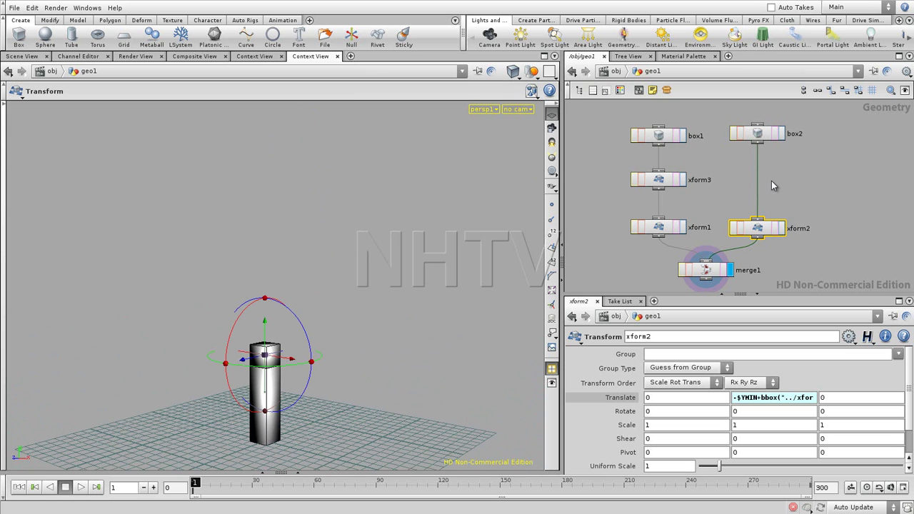
# Step: Move merge1 directly below xform2 and zoom the network view out
pyautogui.moveTo(830, 212); pyautogui.dragTo(802, 210, button='middle')
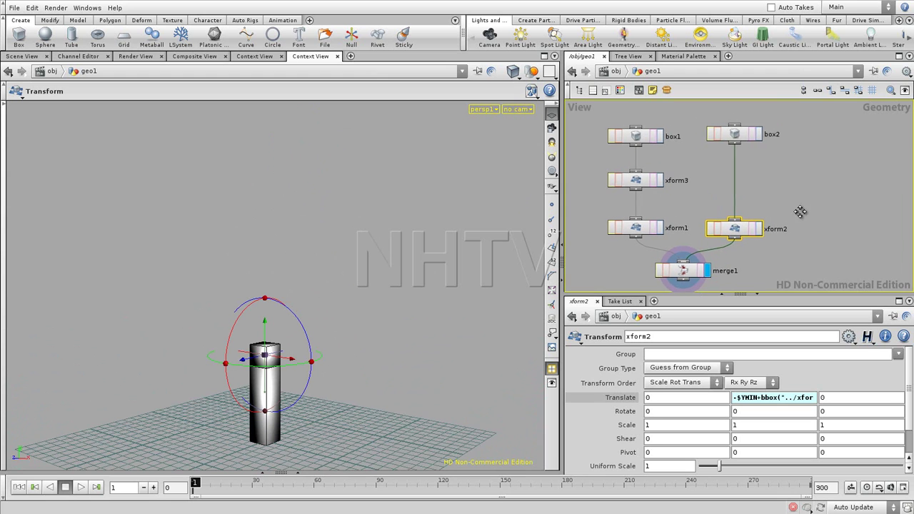
pyautogui.moveTo(736, 273); pyautogui.dragTo(659, 240, button='middle')
pyautogui.moveTo(648, 246)
pyautogui.mouseDown()
pyautogui.moveTo(702, 253)
pyautogui.moveTo(722, 232)
pyautogui.mouseUp()
pyautogui.scroll(-3, 763, 165)
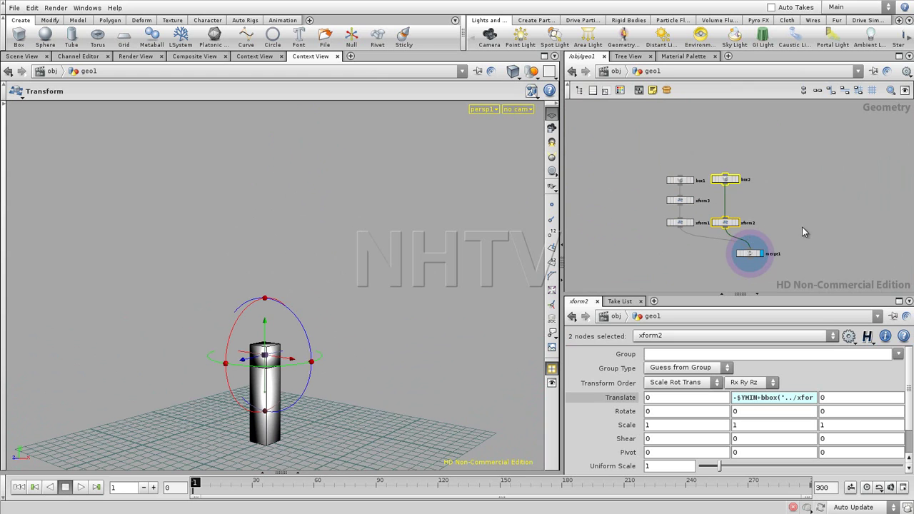
# Step: Copy box2 and xform2 and paste four more box-transform pairs (box3–box6, xform4–xform7)
pyautogui.hotkey('ctrl', 'c')
pyautogui.moveTo(824, 209); pyautogui.dragTo(704, 195, button='middle')
pyautogui.hotkey('ctrl', 'v')
pyautogui.hotkey('ctrl', 'v')
pyautogui.hotkey('ctrl', 'v')
pyautogui.hotkey('ctrl', 'v')
pyautogui.moveTo(858, 231)
pyautogui.mouseDown(button='middle')
pyautogui.moveTo(835, 165)
pyautogui.moveTo(854, 155)
pyautogui.mouseUp(button='middle')
# Step: Connect xform4, xform5, xform6 and xform7 into merge1's input
pyautogui.click(747, 148)
pyautogui.keyDown('shift'); pyautogui.click(770, 185); pyautogui.keyUp('shift')
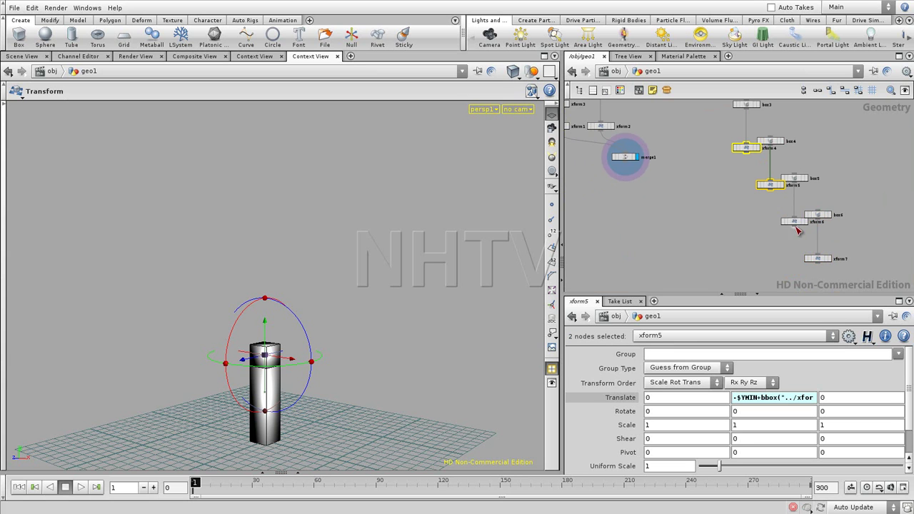
pyautogui.keyDown('shift'); pyautogui.click(795, 221); pyautogui.keyUp('shift')
pyautogui.keyDown('shift'); pyautogui.click(819, 260); pyautogui.keyUp('shift')
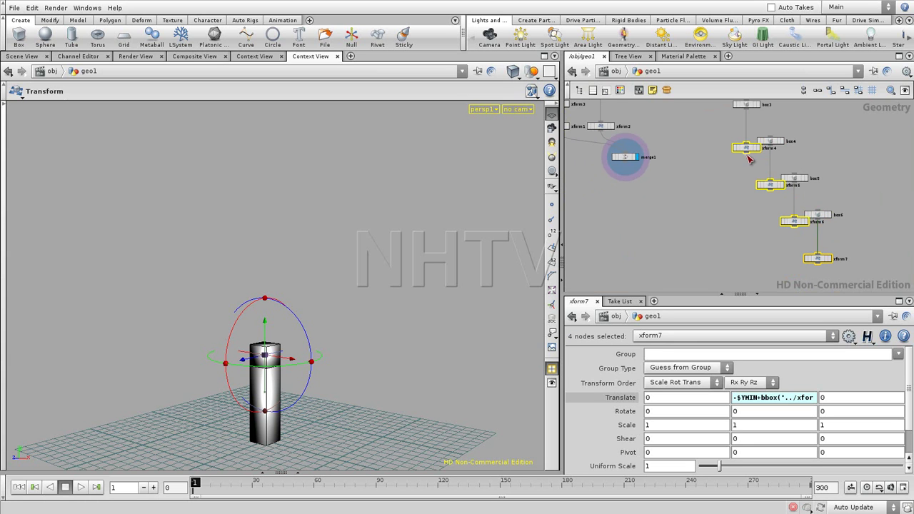
pyautogui.click(633, 153)
pyautogui.moveTo(648, 183)
pyautogui.mouseDown(button='middle')
pyautogui.moveTo(641, 211)
pyautogui.moveTo(585, 177)
pyautogui.mouseUp(button='middle')
pyautogui.click(698, 154)
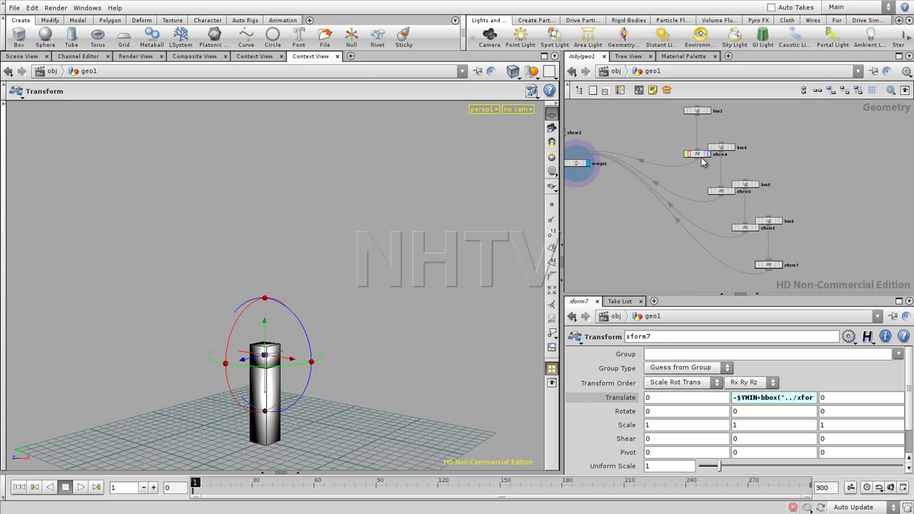
pyautogui.click(762, 400)
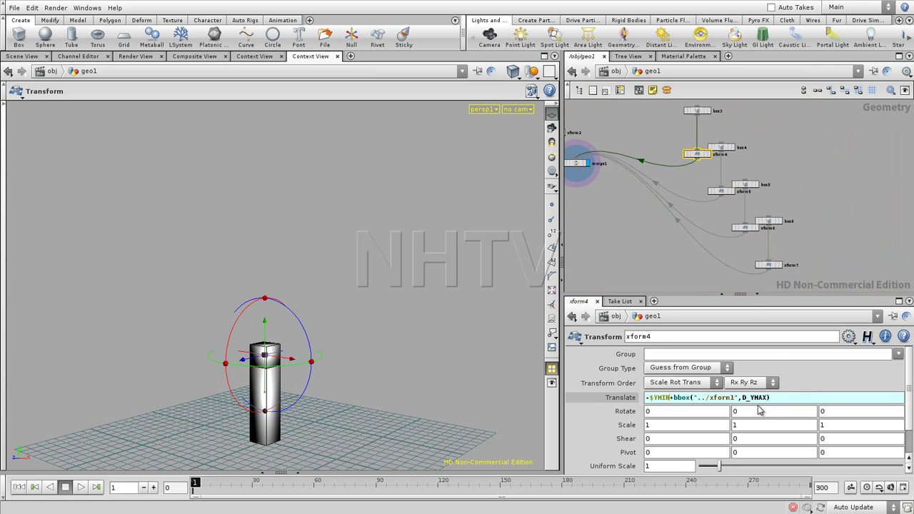
pyautogui.moveTo(623, 224)
pyautogui.mouseDown(button='middle')
pyautogui.moveTo(705, 238)
pyautogui.moveTo(658, 216)
pyautogui.mouseUp(button='middle')
# Step: Point xform4's Translate Y bbox expression at xform3 and xform5's at xform4
pyautogui.click(791, 400)
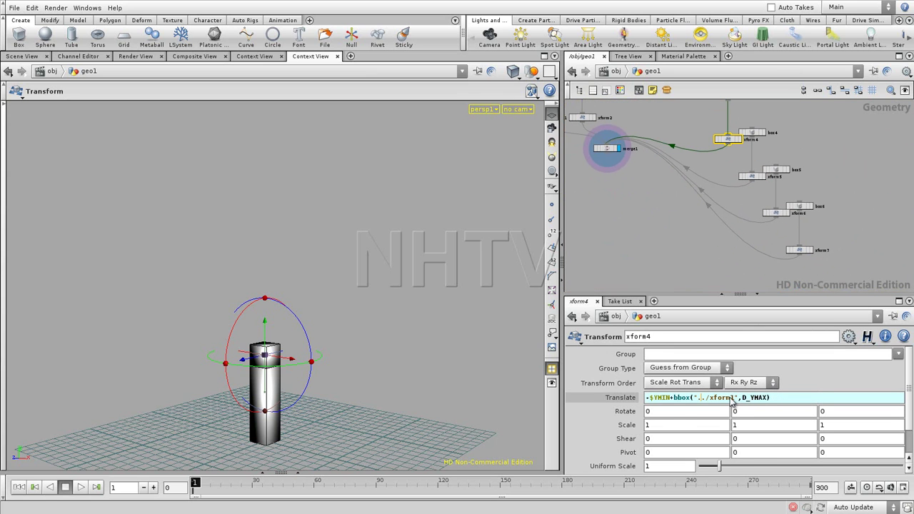
pyautogui.write('3')
pyautogui.press('Return')
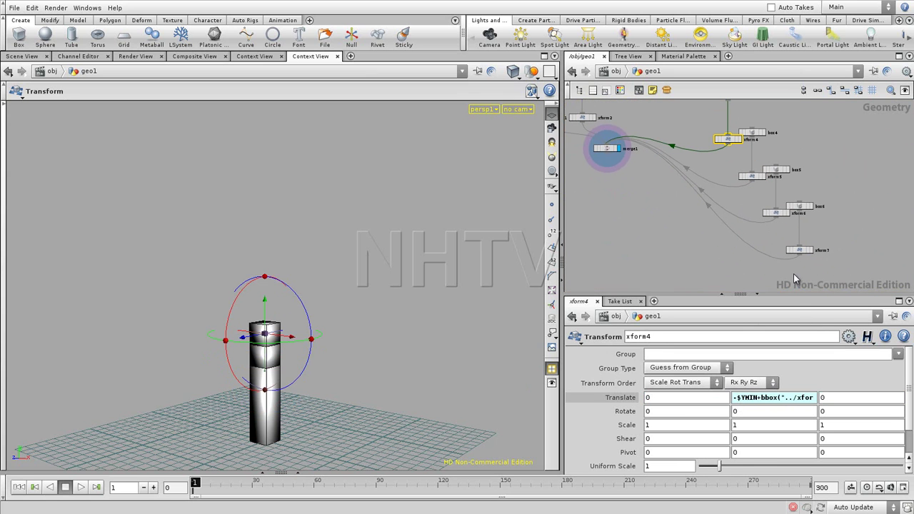
pyautogui.click(756, 179)
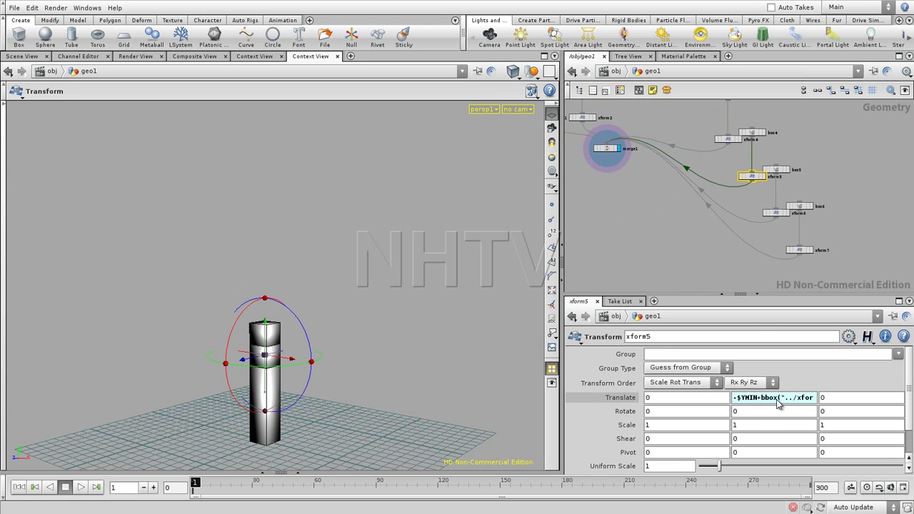
pyautogui.click(776, 400)
pyautogui.click(731, 398)
pyautogui.press('BackSpace')
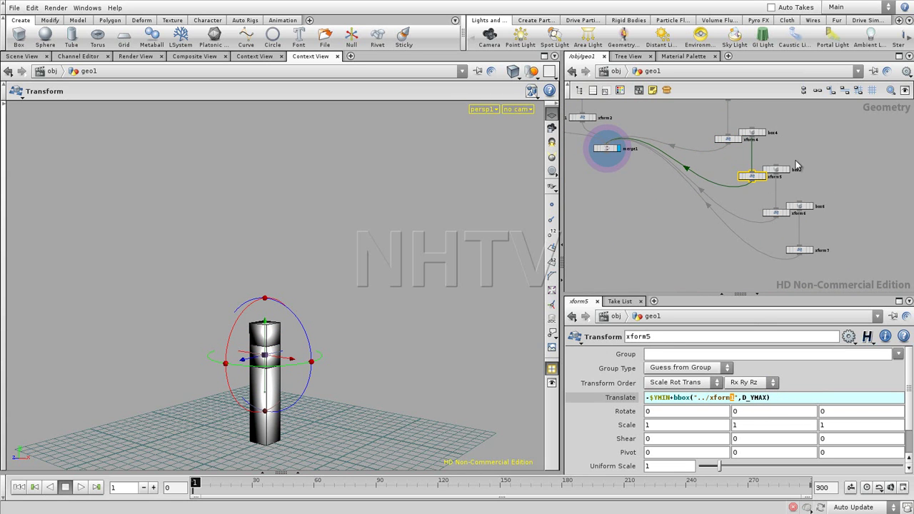
pyautogui.write('4')
pyautogui.press('Return')
# Step: Update xform6's and xform7's Translate Y expressions to reference the previous transform
pyautogui.click(779, 213)
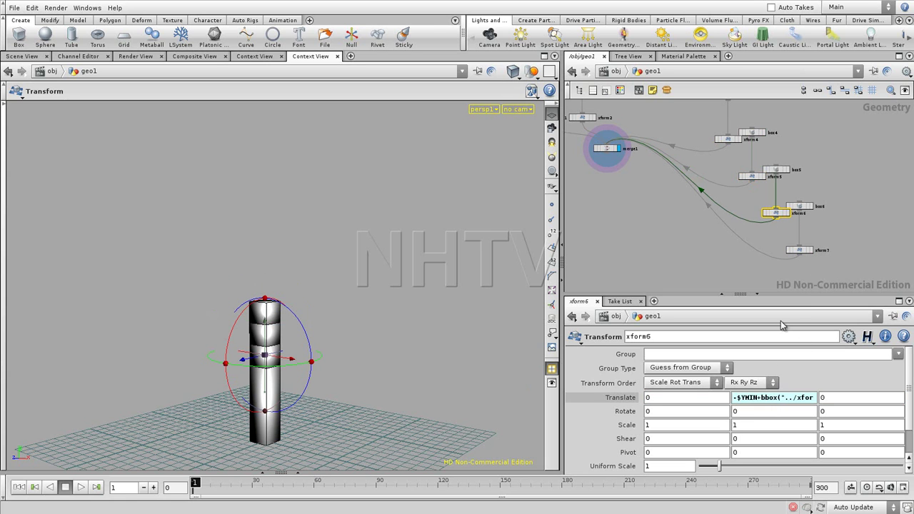
pyautogui.click(769, 398)
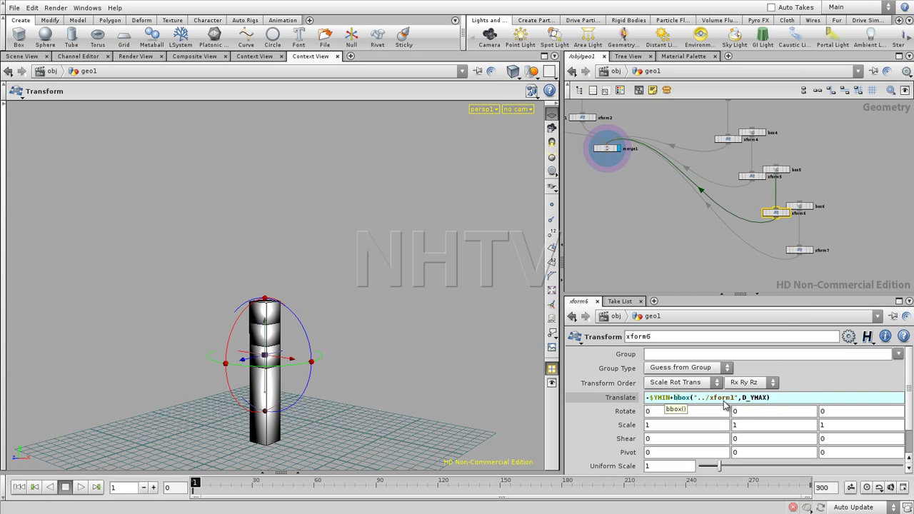
pyautogui.press('Return')
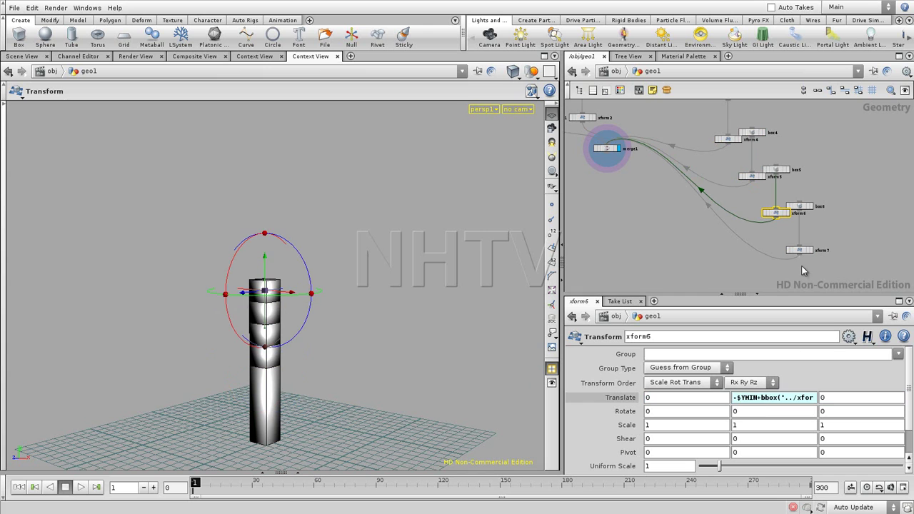
pyautogui.click(802, 250)
pyautogui.click(755, 399)
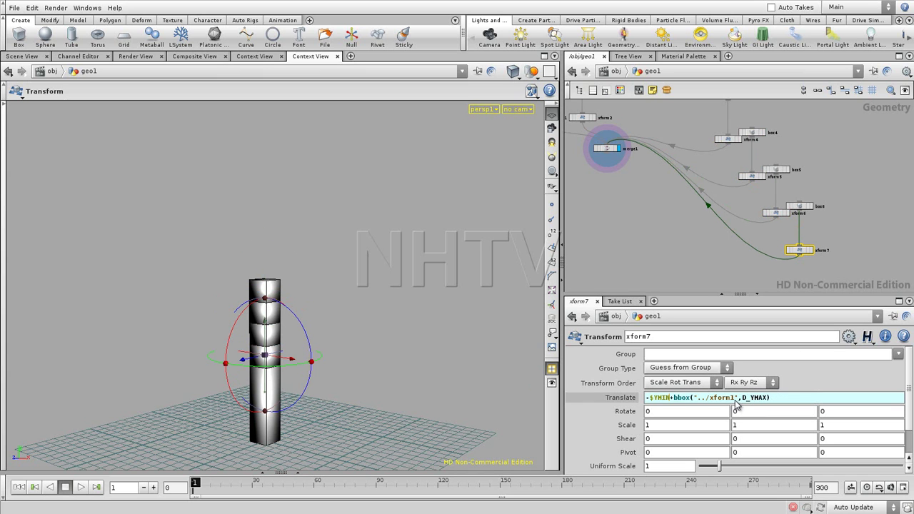
pyautogui.press('Return')
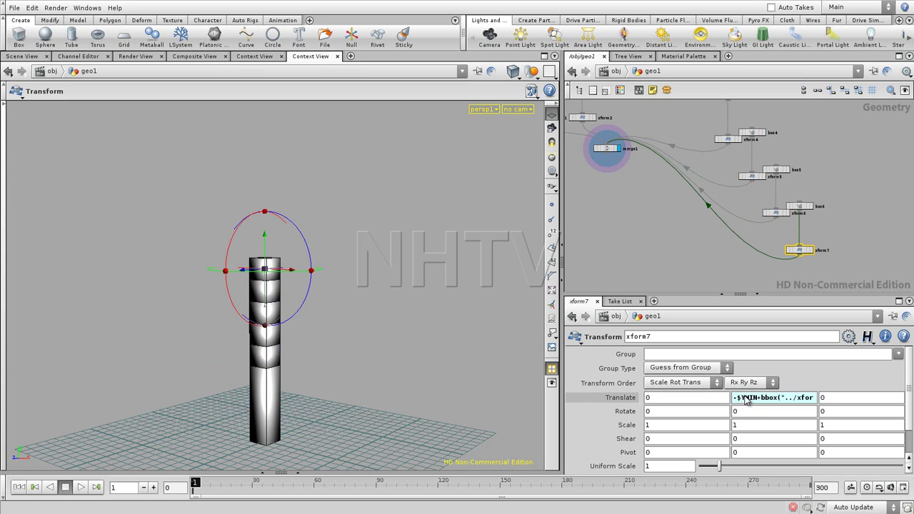
pyautogui.click(709, 241)
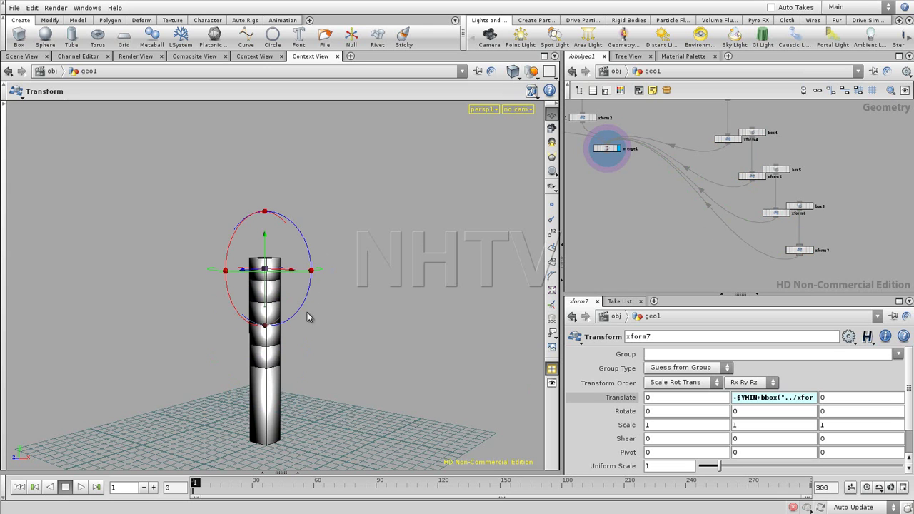
pyautogui.moveTo(699, 237); pyautogui.dragTo(691, 278, button='middle')
# Step: Try stretching xform5's box along Y with the scale handle, then undo it
pyautogui.click(745, 217)
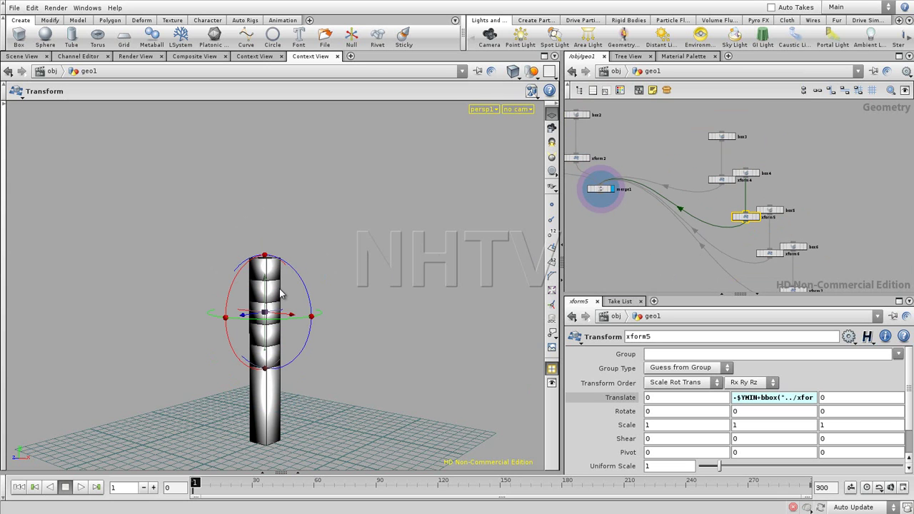
pyautogui.press('e')
pyautogui.moveTo(264, 256); pyautogui.dragTo(264, 228)
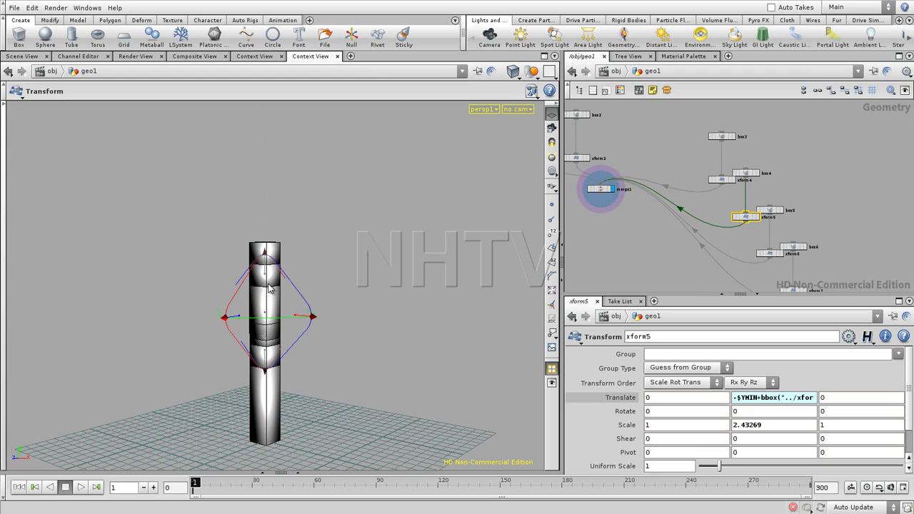
pyautogui.moveTo(265, 275); pyautogui.dragTo(265, 259)
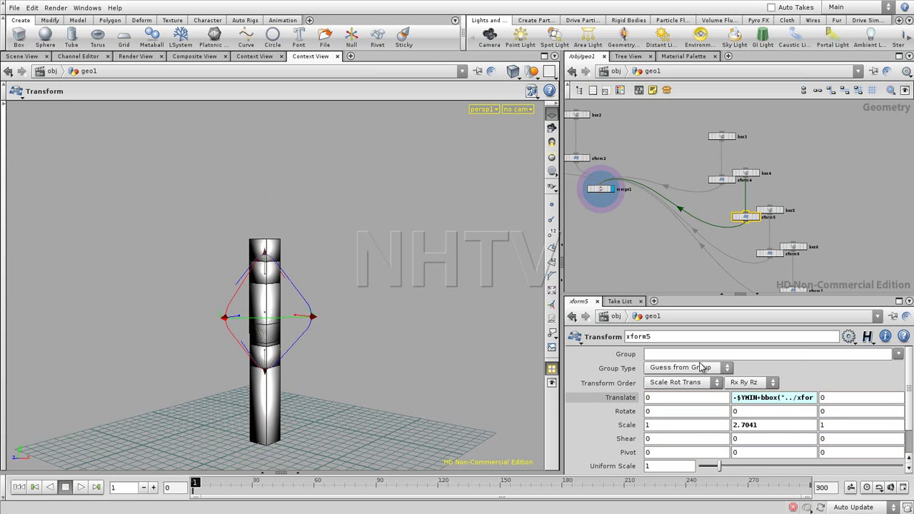
pyautogui.hotkey('ctrl', 'z')
pyautogui.hotkey('ctrl', 'z')
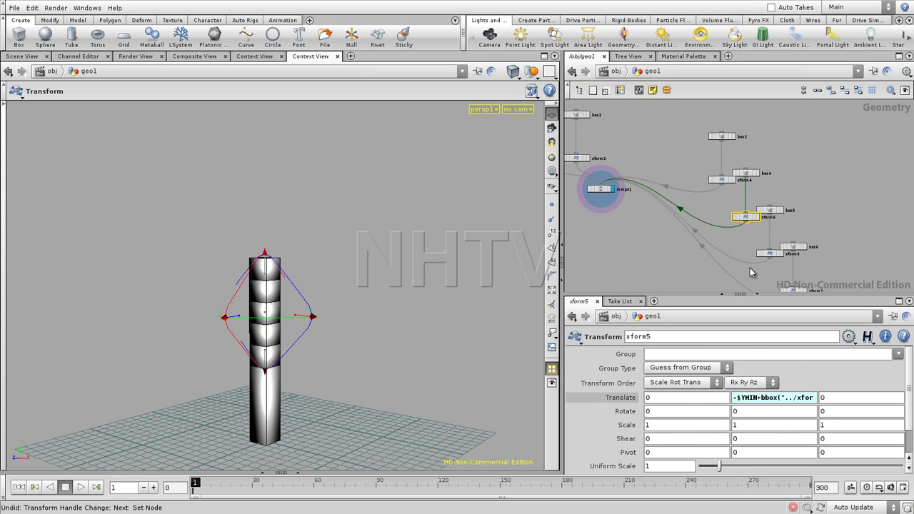
# Step: Move xform5 and box4 apart to make room for a new Transform node
pyautogui.moveTo(820, 151); pyautogui.dragTo(813, 134, button='middle')
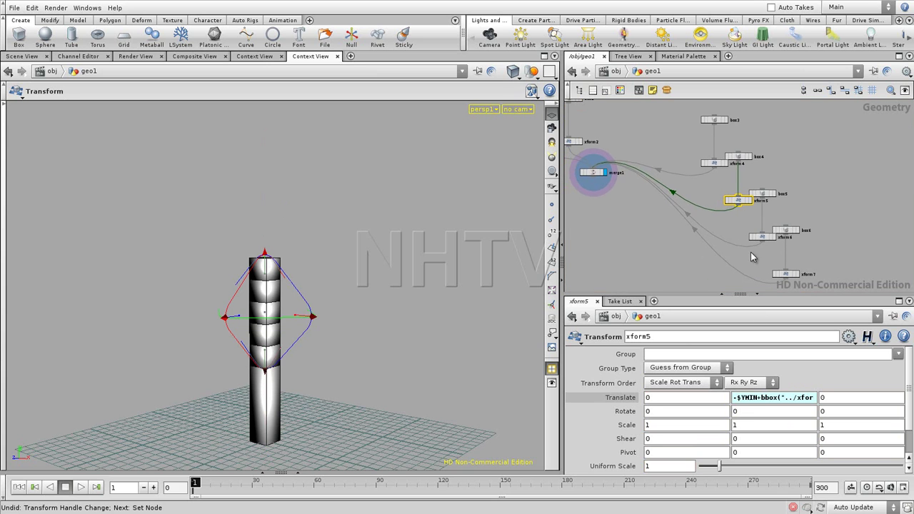
pyautogui.moveTo(740, 206); pyautogui.dragTo(727, 210)
pyautogui.moveTo(747, 153); pyautogui.dragTo(764, 144)
pyautogui.scroll(3, 786, 175)
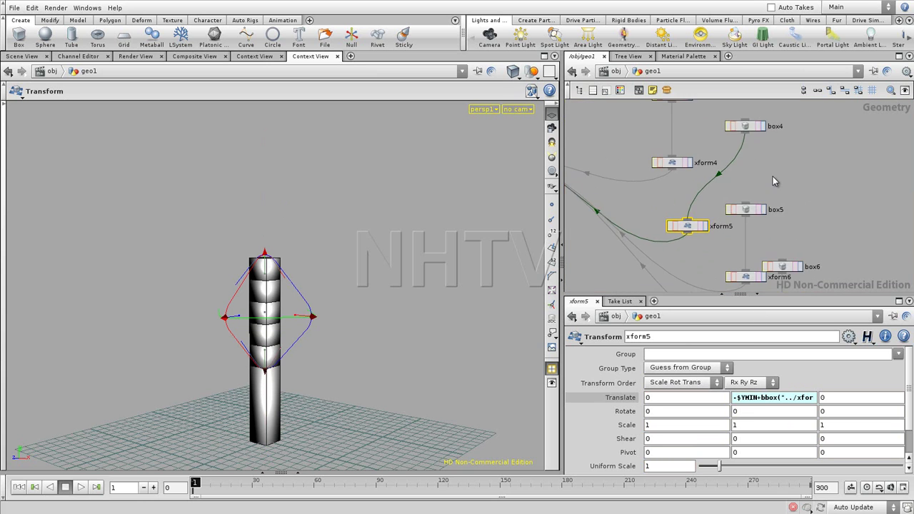
pyautogui.press('Tab')
pyautogui.click(870, 221)
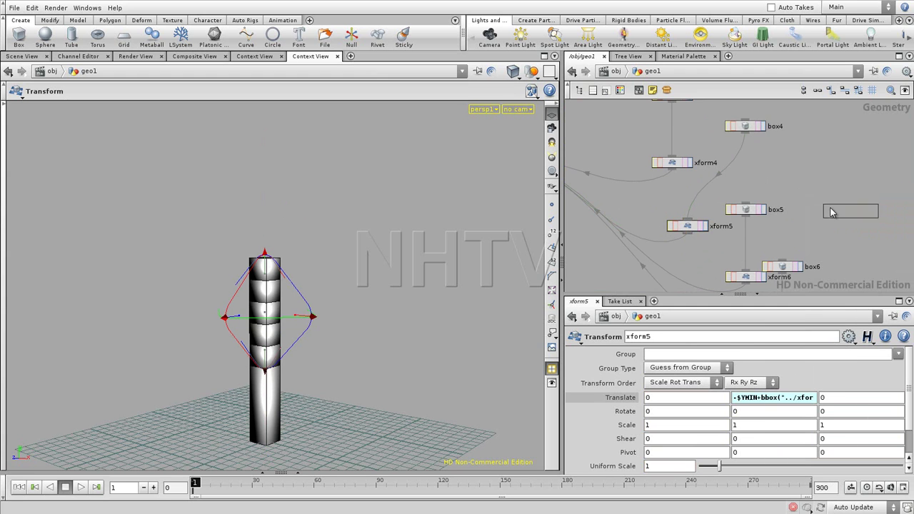
# Step: Insert xform8 on the box4–xform5 wire and stretch its box to Y scale 3.49117
pyautogui.click(741, 165)
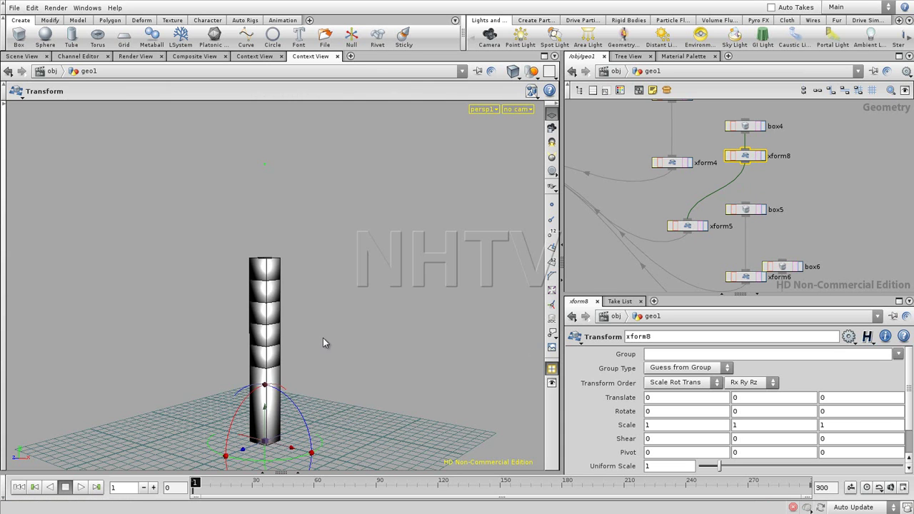
pyautogui.moveTo(323, 338)
pyautogui.mouseDown(button='middle')
pyautogui.moveTo(270, 341)
pyautogui.moveTo(499, 307)
pyautogui.mouseUp(button='middle')
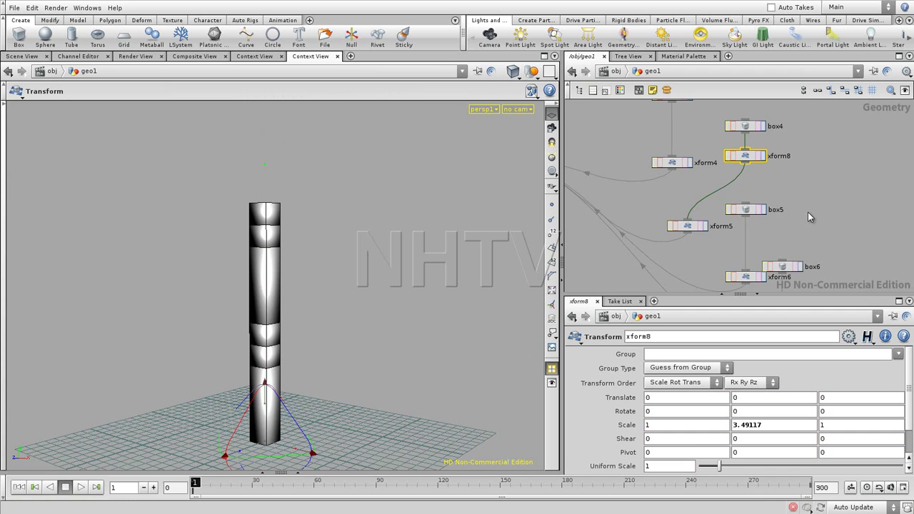
pyautogui.moveTo(663, 267); pyautogui.dragTo(724, 235, button='middle')
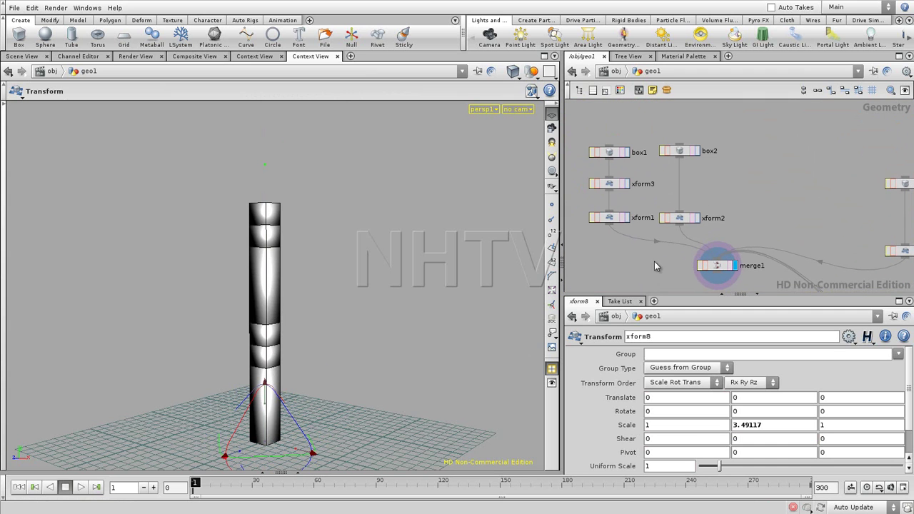
# Step: Box-select all fourteen nodes except box1 and delete them
pyautogui.moveTo(762, 211); pyautogui.dragTo(759, 213, button='middle')
pyautogui.scroll(-3, 746, 197)
pyautogui.scroll(-2, 705, 247)
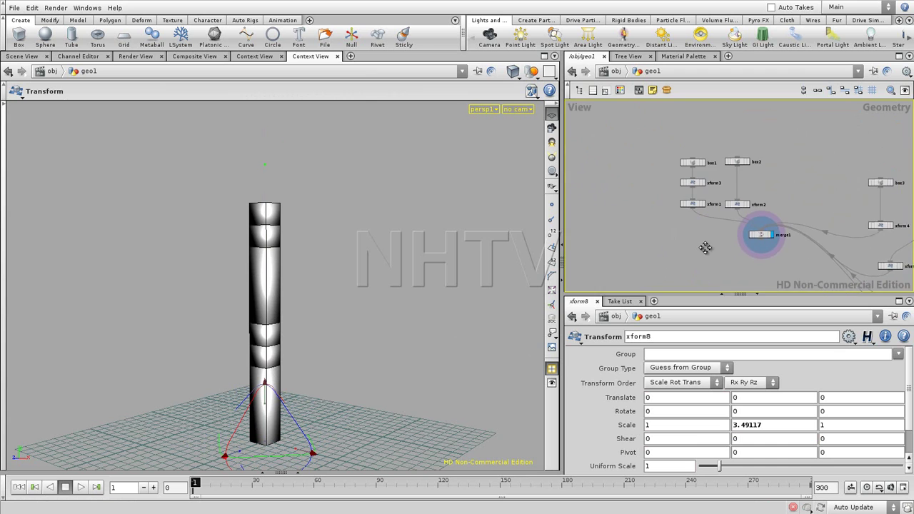
pyautogui.scroll(-2, 747, 256)
pyautogui.scroll(-2, 690, 240)
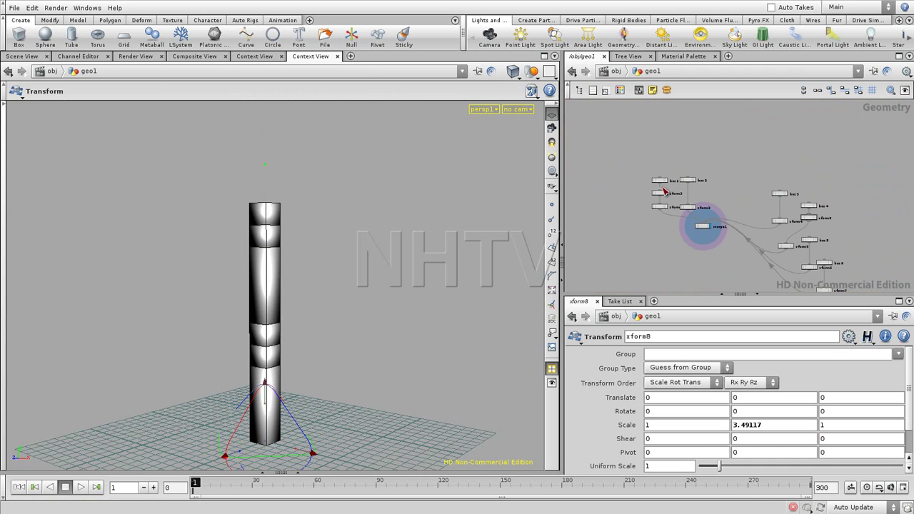
pyautogui.moveTo(656, 178)
pyautogui.mouseDown()
pyautogui.moveTo(639, 162)
pyautogui.moveTo(860, 313)
pyautogui.mouseUp()
pyautogui.moveTo(844, 220); pyautogui.dragTo(781, 169, button='middle')
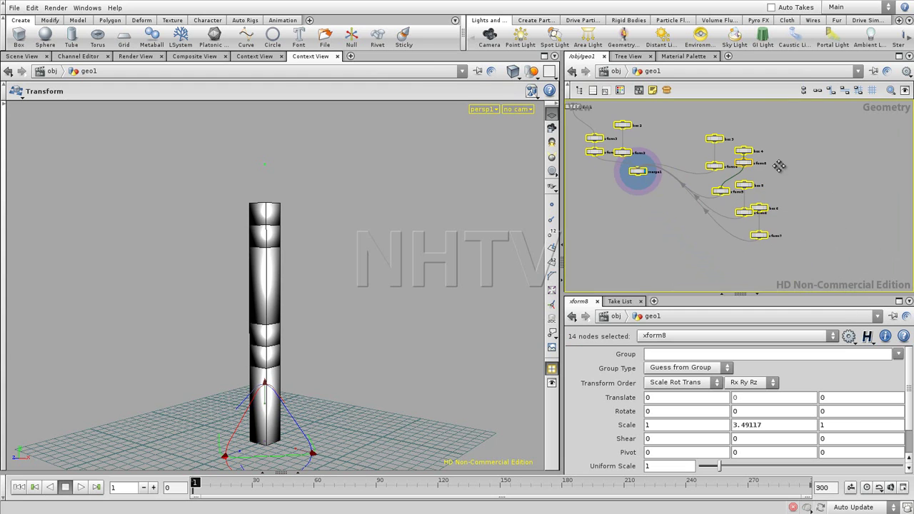
pyautogui.press('Delete')
pyautogui.moveTo(701, 259)
pyautogui.mouseDown(button='middle')
pyautogui.moveTo(717, 216)
pyautogui.moveTo(690, 246)
pyautogui.moveTo(704, 229)
pyautogui.mouseUp(button='middle')
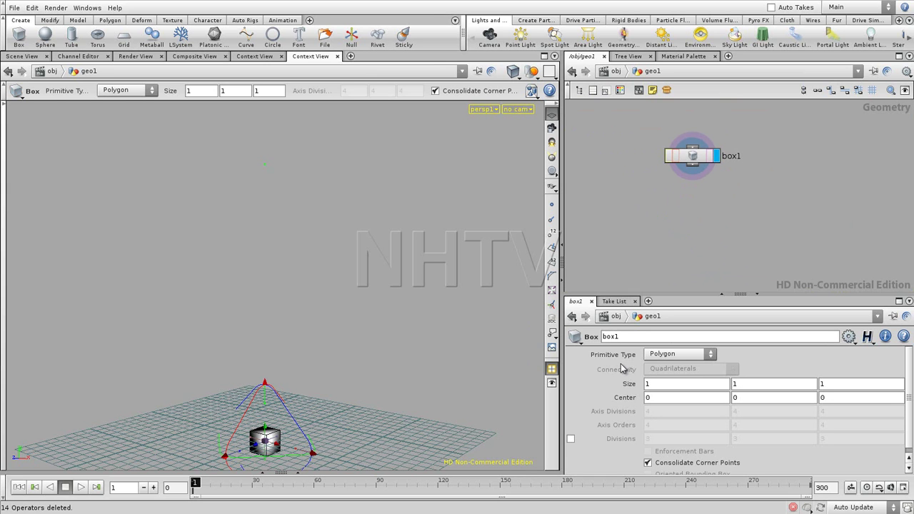
# Step: Create a ForEach node, foreach1, and position it just below box1
pyautogui.press('Tab')
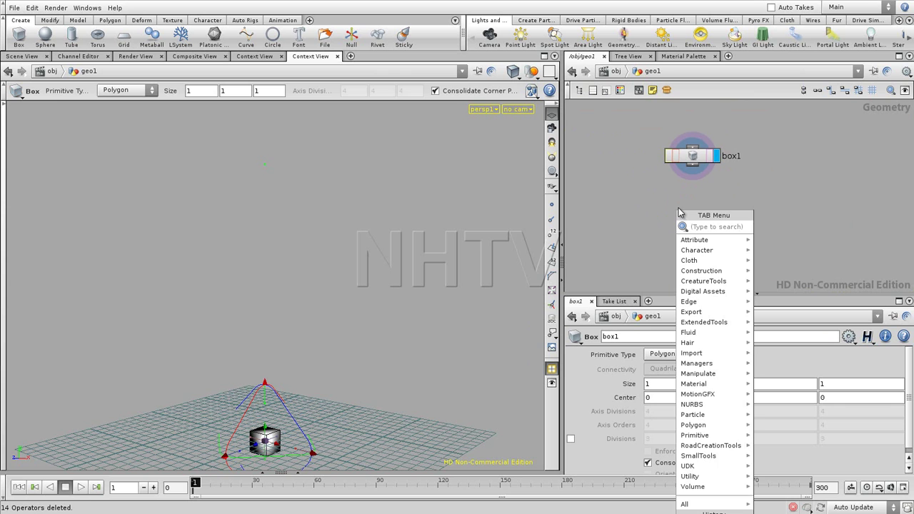
pyautogui.write('Font')
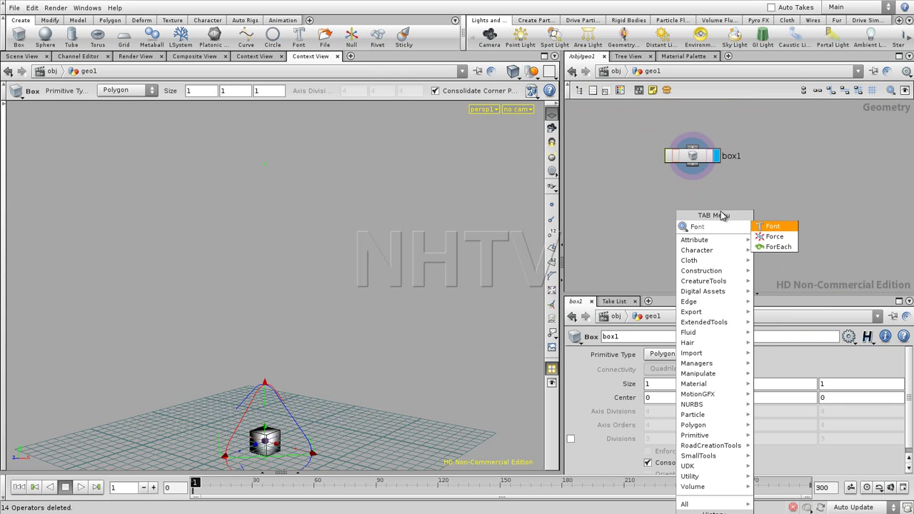
pyautogui.click(779, 247)
pyautogui.click(692, 208)
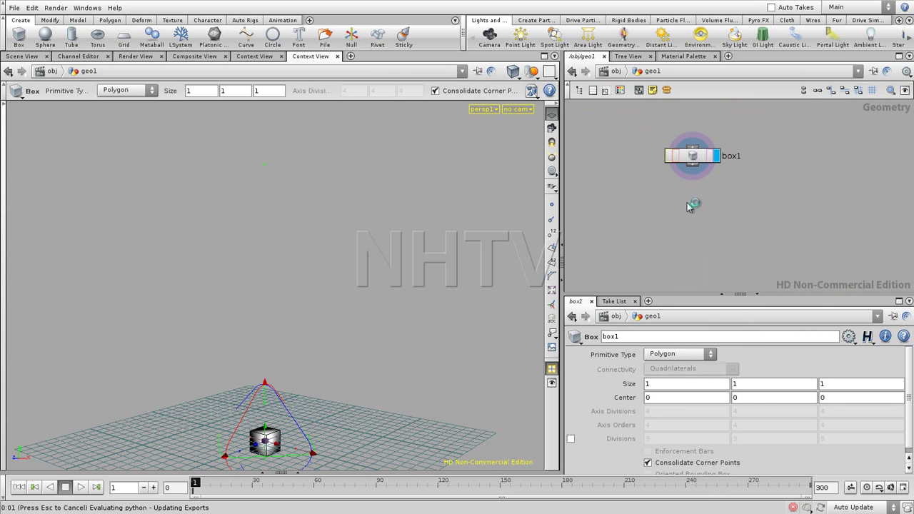
pyautogui.moveTo(690, 216); pyautogui.dragTo(690, 230)
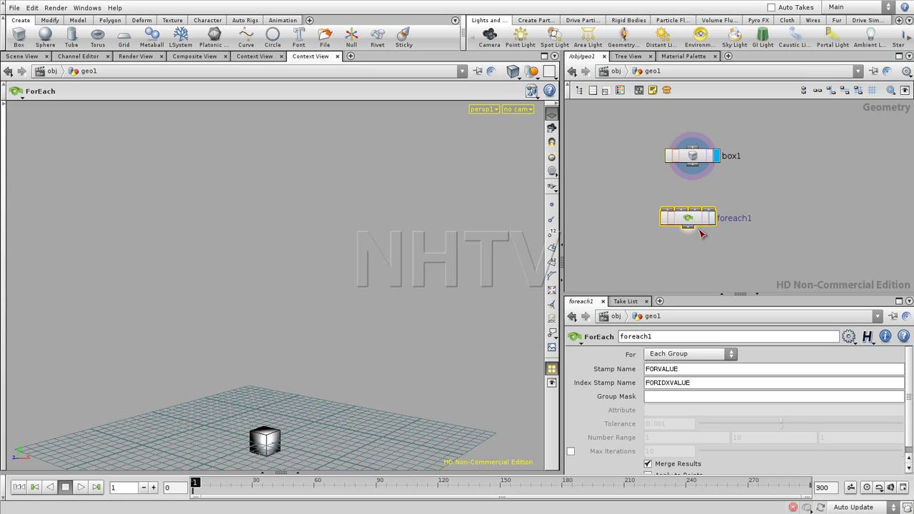
pyautogui.moveTo(693, 222); pyautogui.dragTo(687, 220)
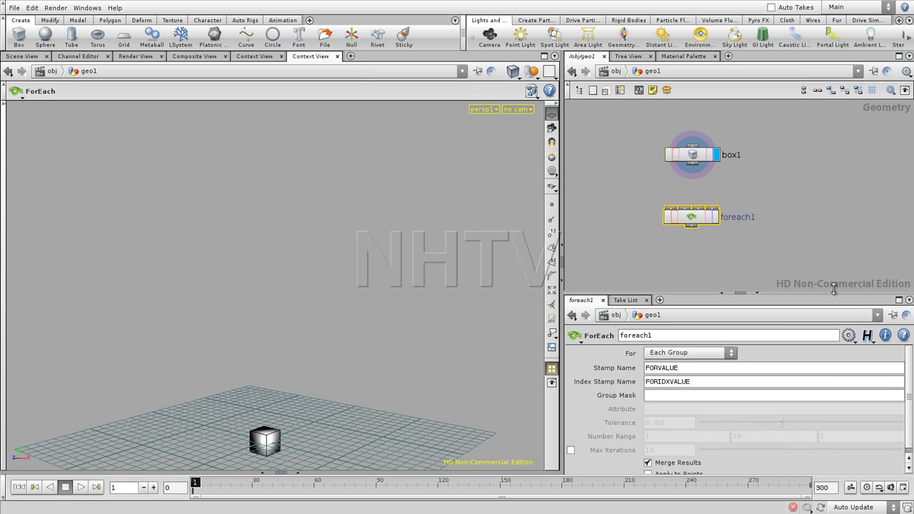
# Step: Enlarge the parameter pane and switch foreach1's For option to Each Number
pyautogui.moveTo(834, 293); pyautogui.dragTo(832, 248)
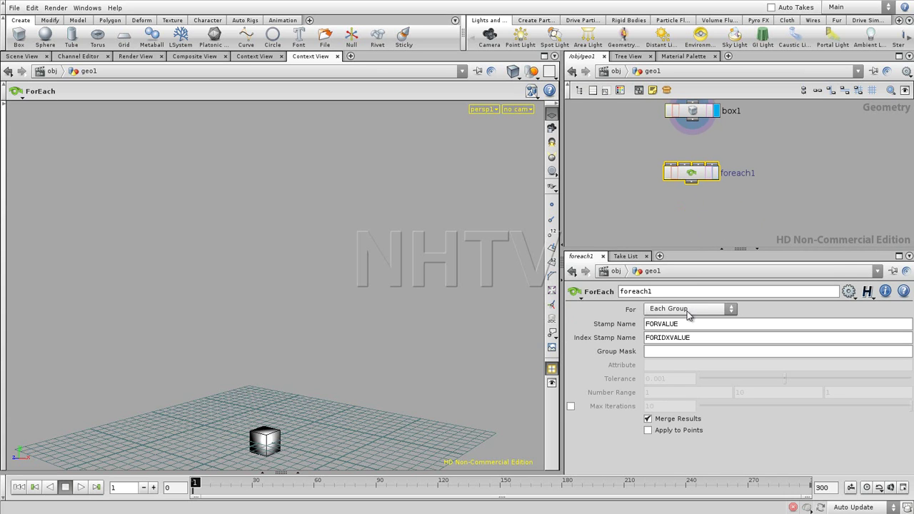
pyautogui.click(730, 310)
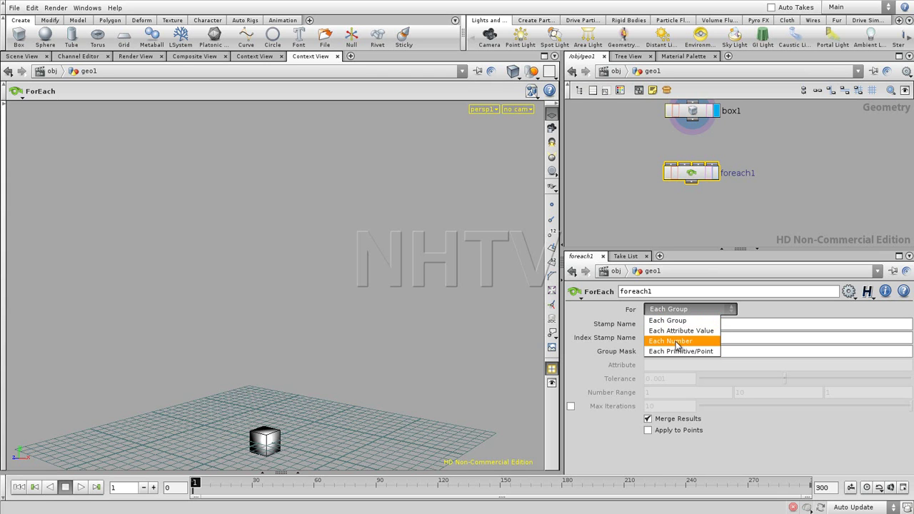
pyautogui.click(675, 343)
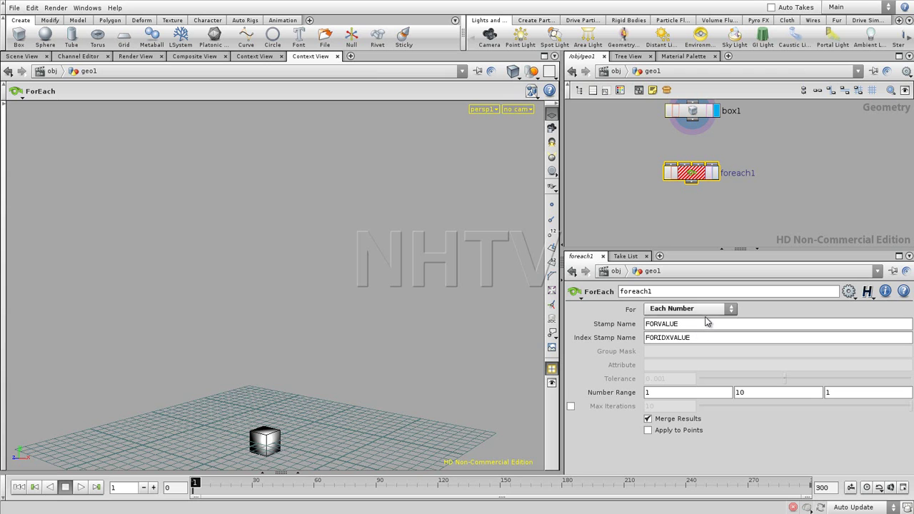
# Step: Change foreach1's Index Stamp Name from FORIDXVALUE to blahblah
pyautogui.moveTo(715, 250); pyautogui.dragTo(718, 269)
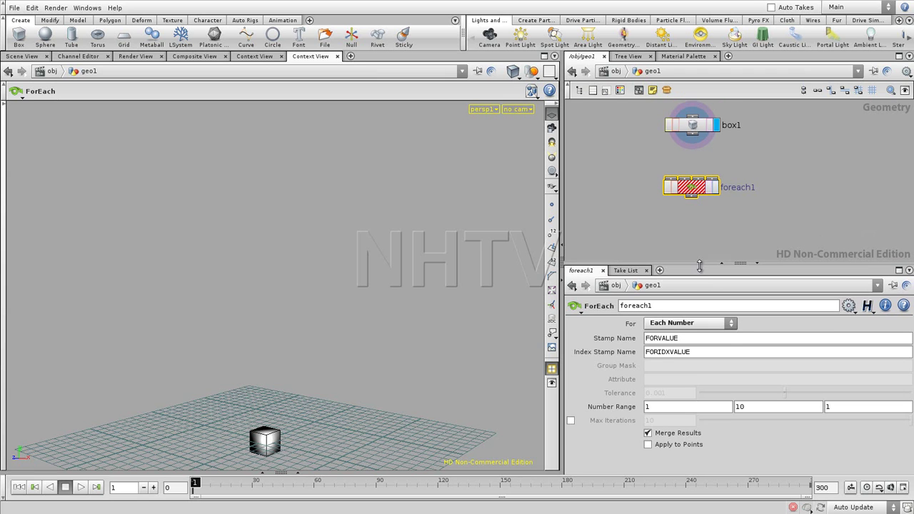
pyautogui.press('h')
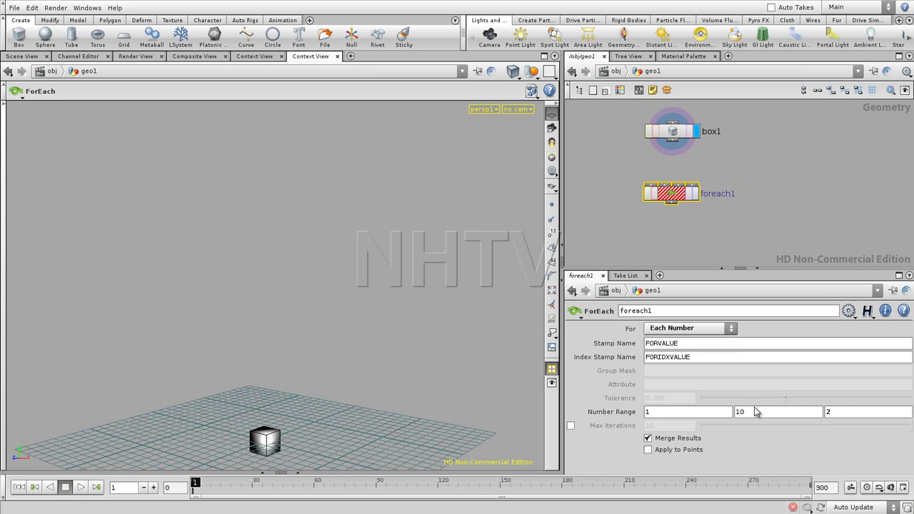
pyautogui.doubleClick(831, 413)
pyautogui.doubleClick(647, 359)
pyautogui.write('blahblah')
pyautogui.scroll(1, 742, 204)
pyautogui.scroll(1, 753, 193)
pyautogui.scroll(1, 750, 198)
pyautogui.scroll(1, 738, 194)
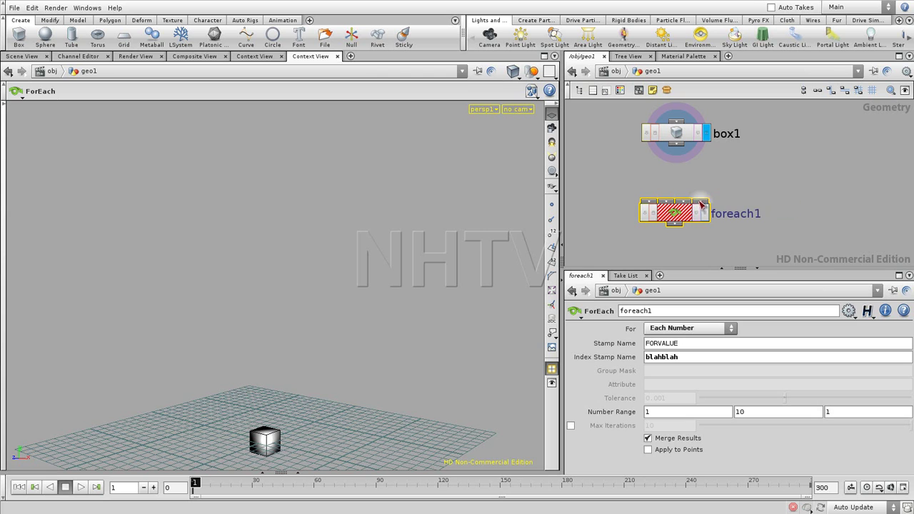
# Step: Wire box1's output into foreach1's input and set foreach1's display flag
pyautogui.click(711, 170)
pyautogui.moveTo(680, 148); pyautogui.dragTo(665, 177)
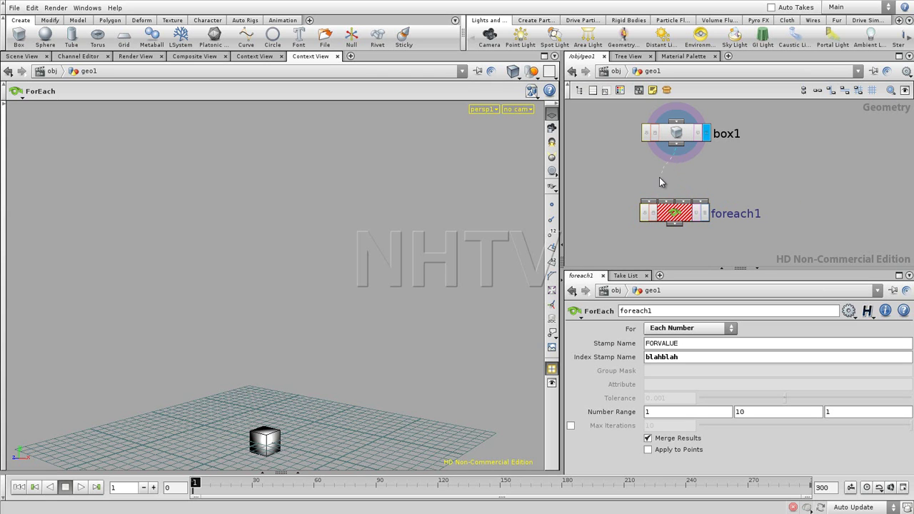
pyautogui.moveTo(665, 177); pyautogui.dragTo(652, 203)
pyautogui.moveTo(676, 134)
pyautogui.mouseDown()
pyautogui.moveTo(646, 120)
pyautogui.moveTo(665, 202)
pyautogui.moveTo(682, 219)
pyautogui.moveTo(645, 212)
pyautogui.mouseUp()
pyautogui.click(698, 211)
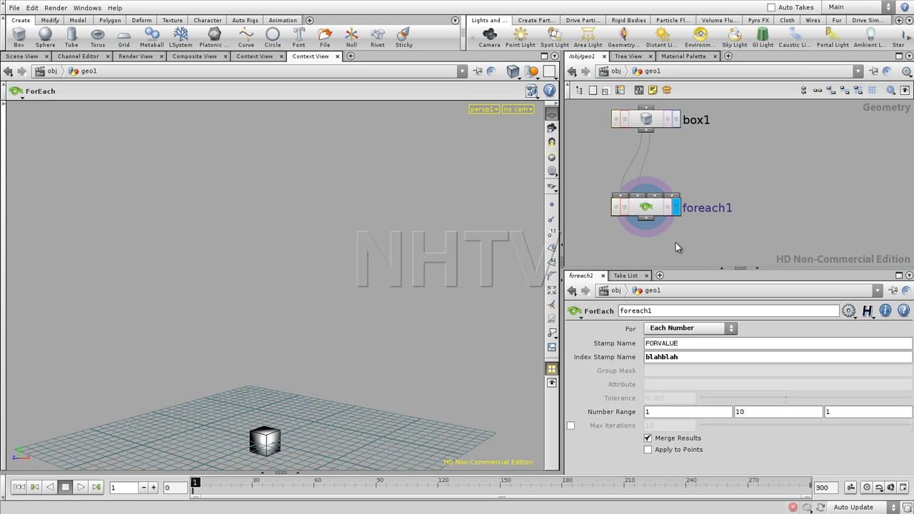
pyautogui.moveTo(684, 239)
pyautogui.mouseDown(button='middle')
pyautogui.moveTo(723, 219)
pyautogui.moveTo(709, 255)
pyautogui.mouseUp(button='middle')
pyautogui.click(672, 228)
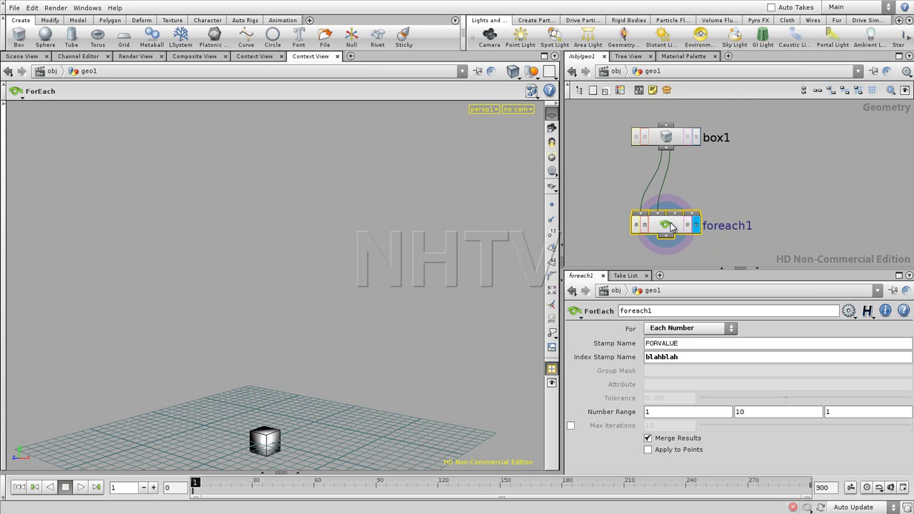
# Step: Inside foreach1, spread each1 and the two overlapping auxiliary input nodes apart
pyautogui.doubleClick(672, 227)
pyautogui.moveTo(688, 182); pyautogui.dragTo(662, 221, button='middle')
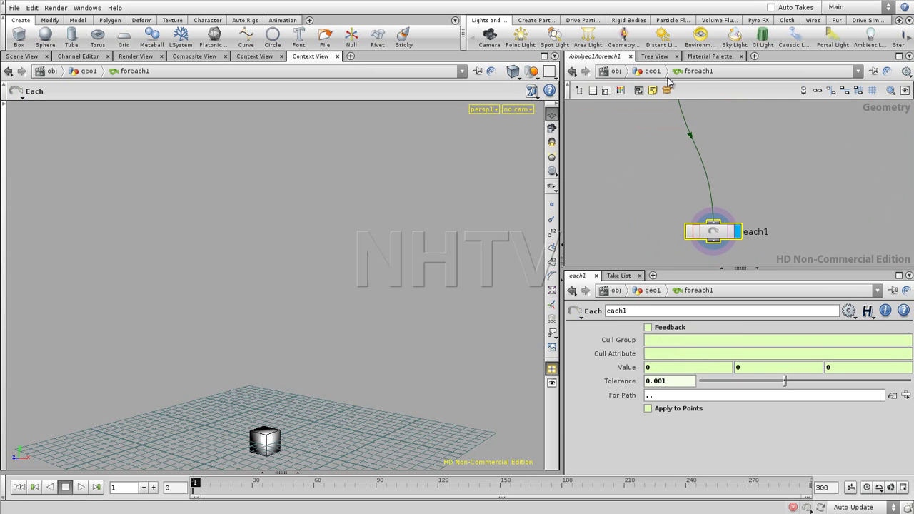
pyautogui.moveTo(742, 172)
pyautogui.mouseDown(button='middle')
pyautogui.moveTo(757, 198)
pyautogui.moveTo(745, 213)
pyautogui.mouseUp(button='middle')
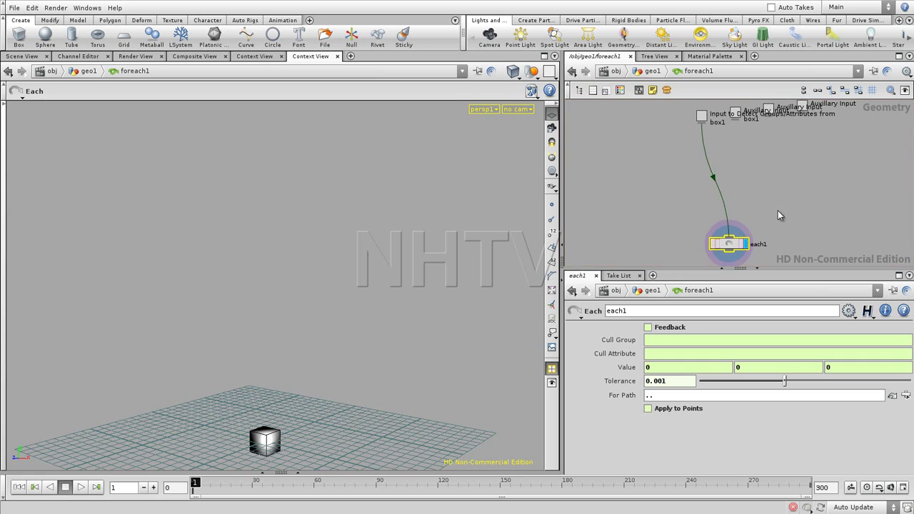
pyautogui.moveTo(703, 264); pyautogui.dragTo(678, 169)
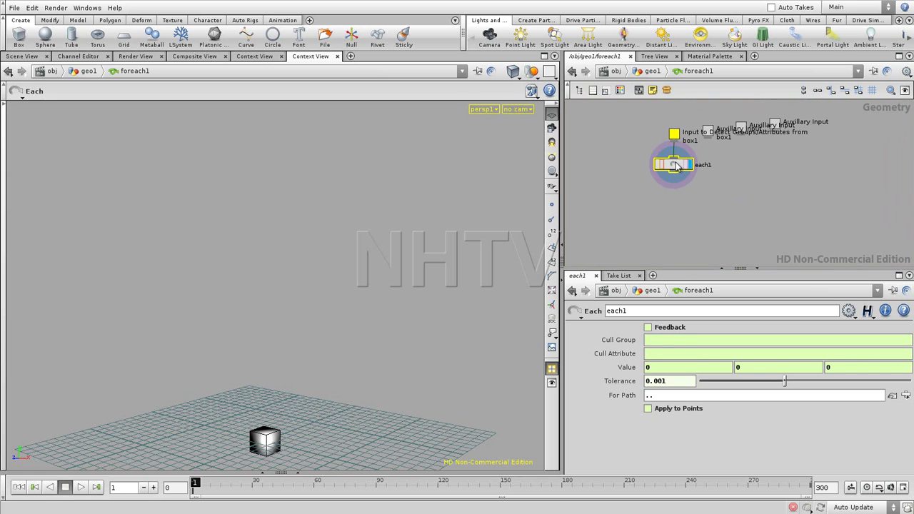
pyautogui.moveTo(674, 165); pyautogui.dragTo(636, 156)
pyautogui.moveTo(708, 131)
pyautogui.mouseDown()
pyautogui.moveTo(706, 145)
pyautogui.moveTo(756, 163)
pyautogui.mouseUp()
pyautogui.moveTo(782, 127); pyautogui.dragTo(803, 188)
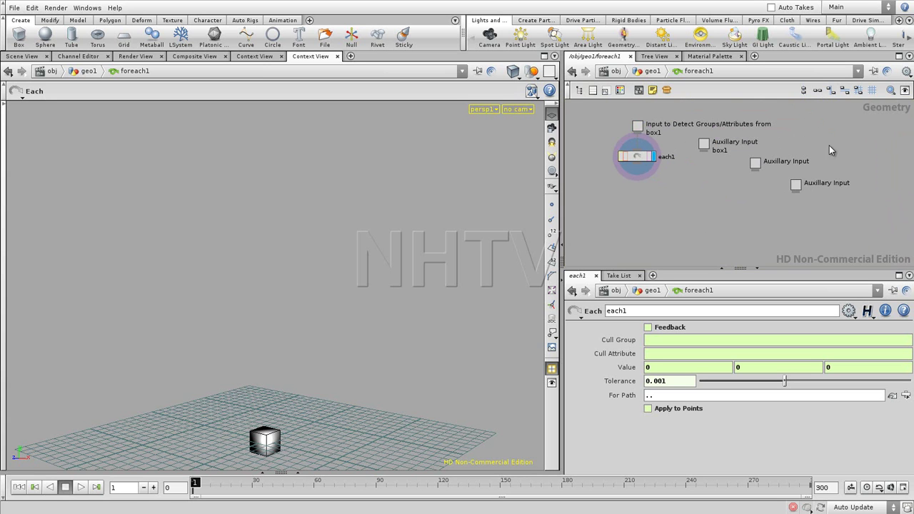
pyautogui.moveTo(645, 181); pyautogui.dragTo(660, 200, button='middle')
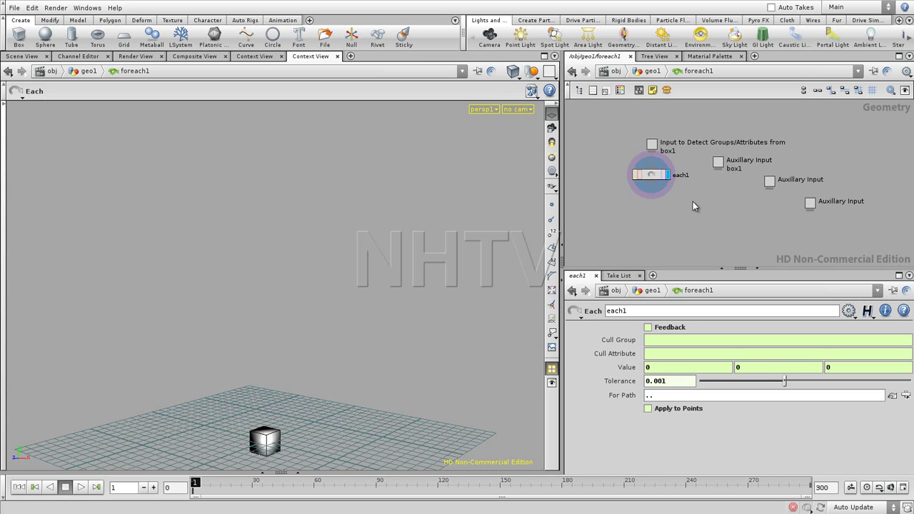
# Step: Add a Transform node, xform1, below the box1 auxiliary input and wire them together
pyautogui.press('Tab')
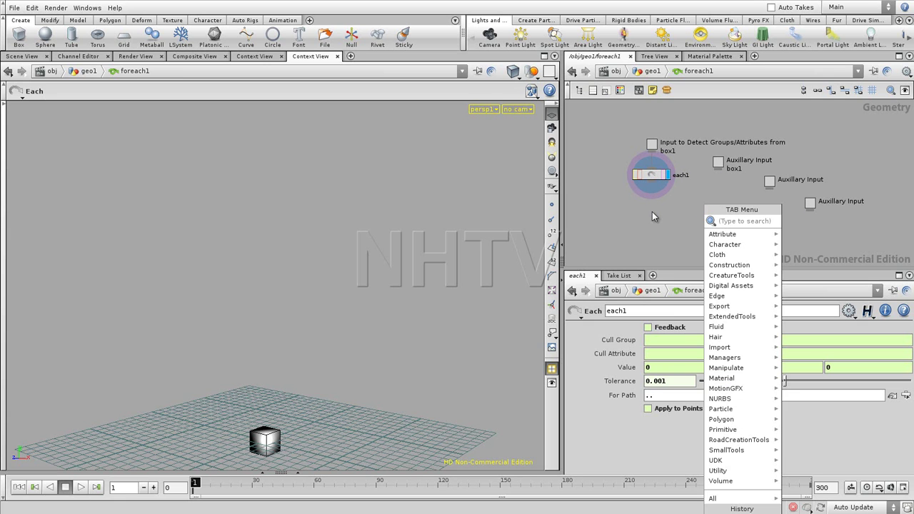
pyautogui.write('tr')
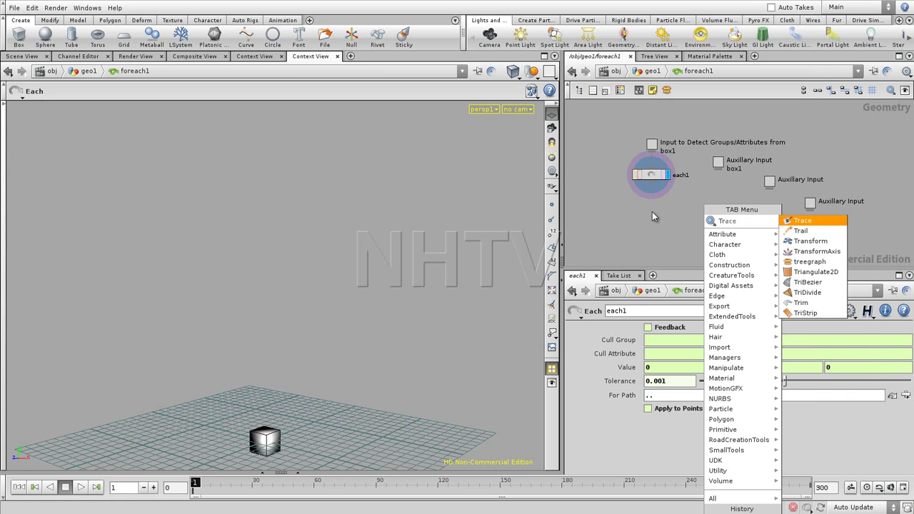
pyautogui.click(813, 245)
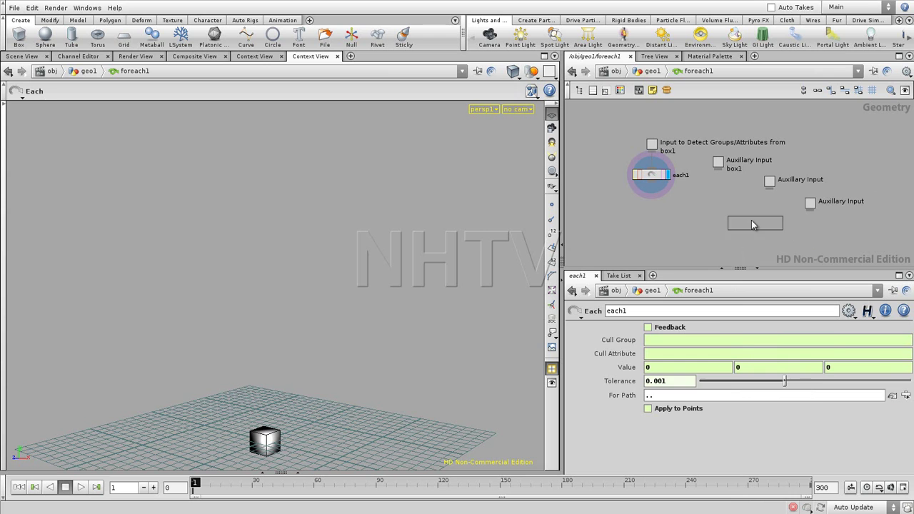
pyautogui.click(714, 207)
pyautogui.moveTo(714, 201); pyautogui.dragTo(715, 162)
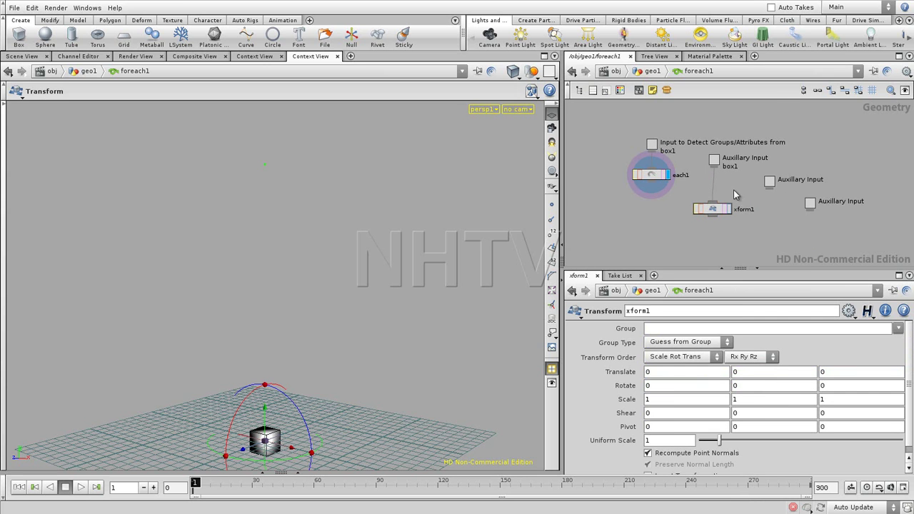
pyautogui.moveTo(711, 211); pyautogui.dragTo(712, 207)
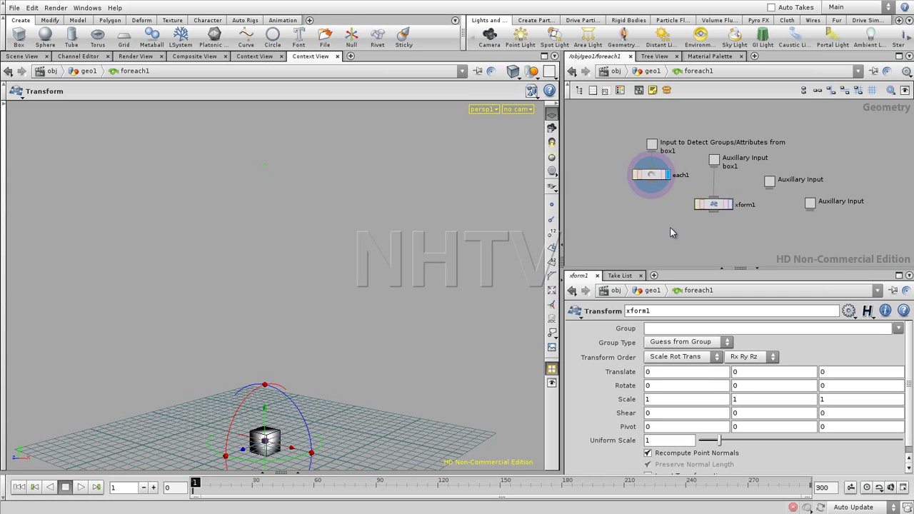
# Step: Set xform1's Translate Y to -$YMIN+bbox("../each1",D_YMAX) and display xform1's output
pyautogui.click(732, 373)
pyautogui.write('$YMIN+bbox')
pyautogui.write('(')
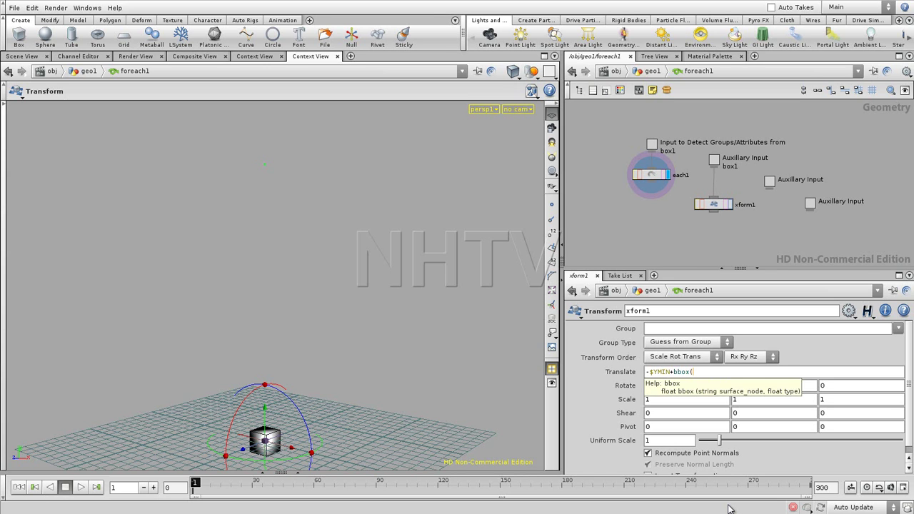
pyautogui.write('"../')
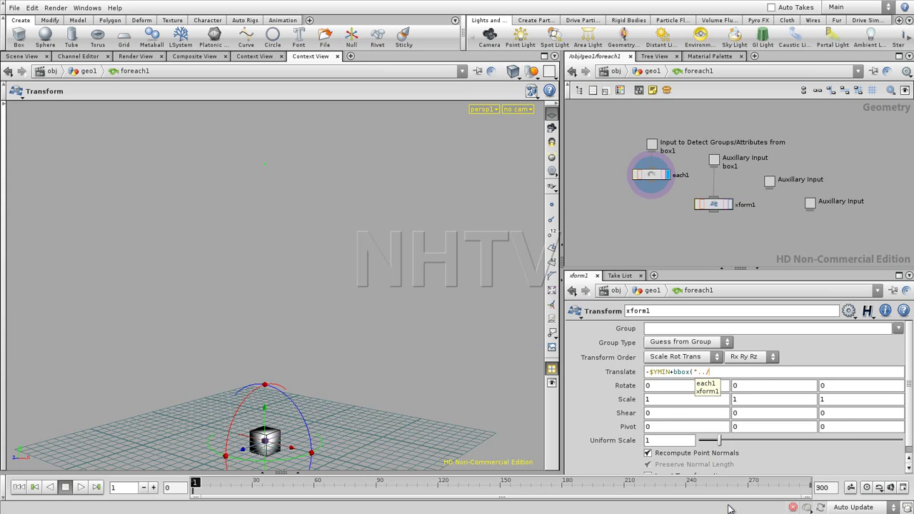
pyautogui.click(711, 384)
pyautogui.write('"')
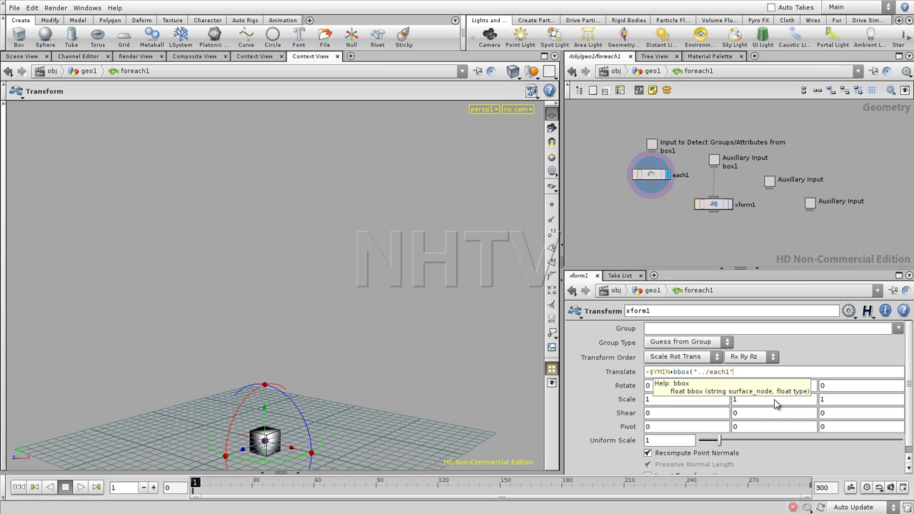
pyautogui.write(',D_YMAX')
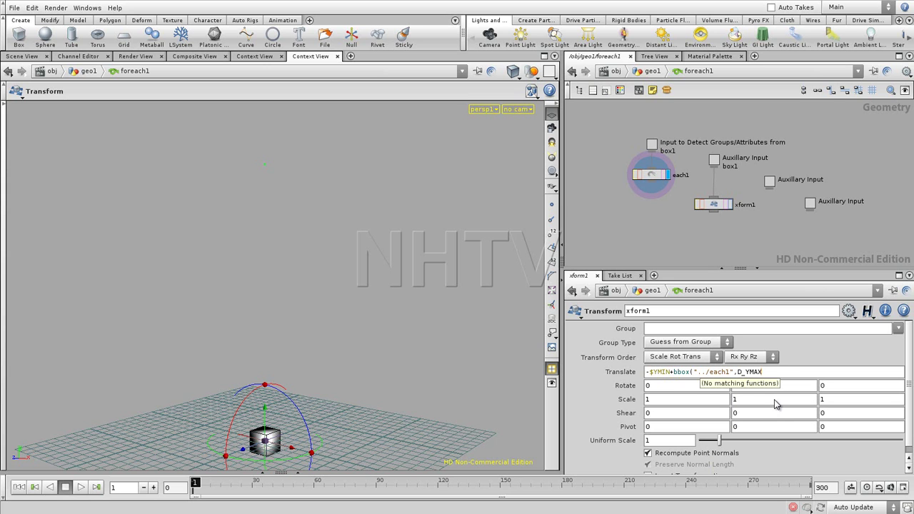
pyautogui.write(')')
pyautogui.press('Return')
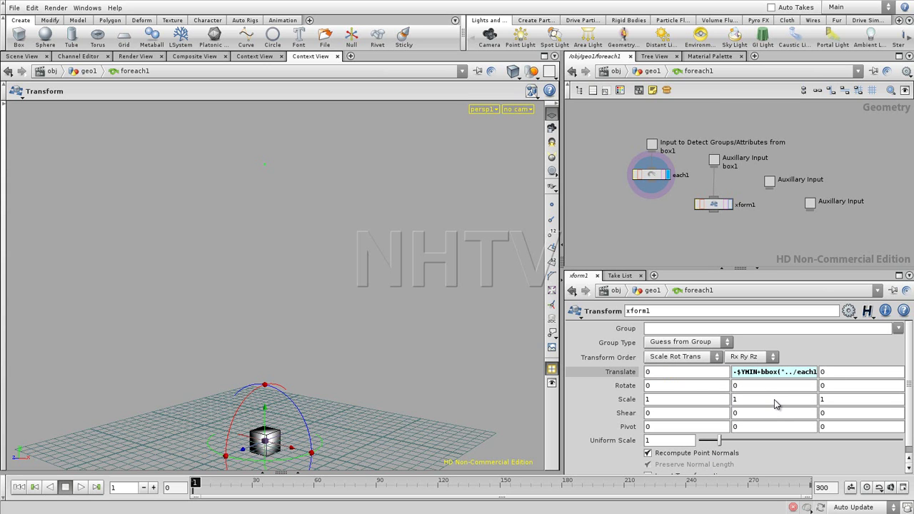
pyautogui.click(730, 206)
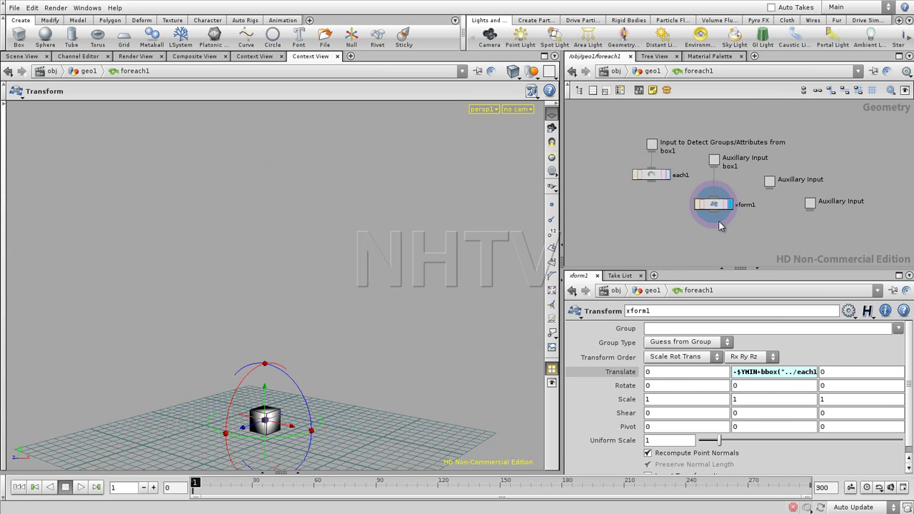
pyautogui.press('Tab')
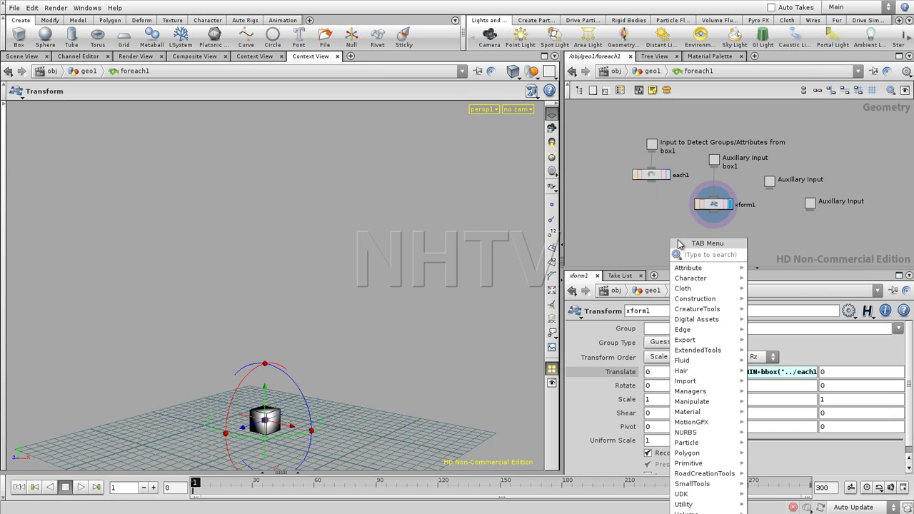
# Step: Merge each1 and xform1 into merge1, display it, and return to geo1
pyautogui.write('Merge')
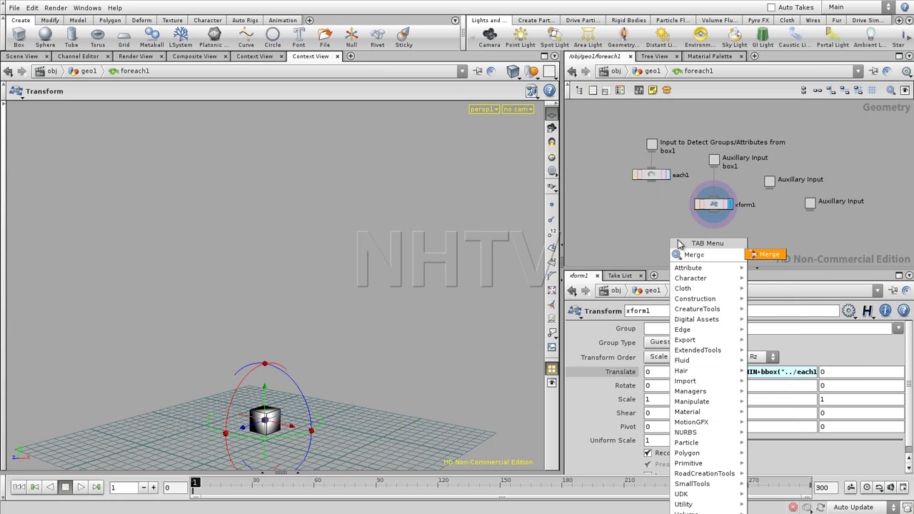
pyautogui.press('Return')
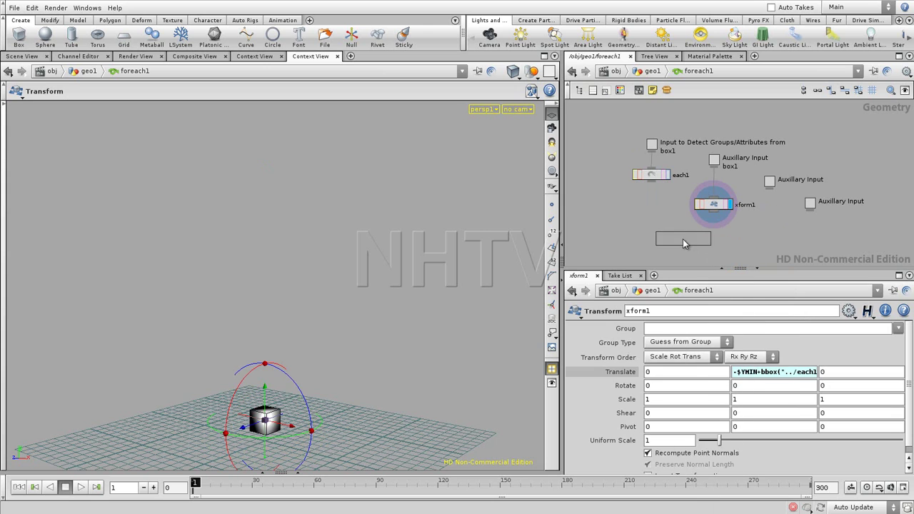
pyautogui.click(679, 240)
pyautogui.click(678, 232)
pyautogui.click(715, 213)
pyautogui.click(691, 235)
pyautogui.click(700, 238)
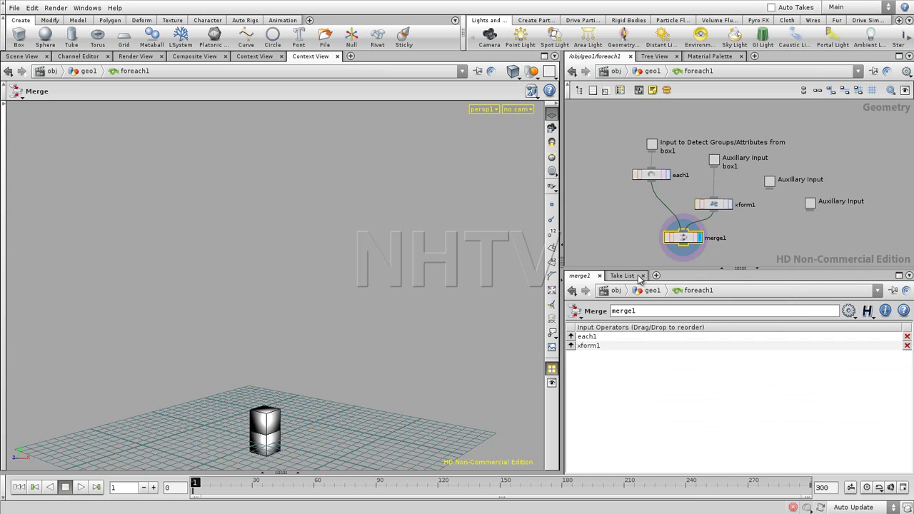
pyautogui.click(667, 268)
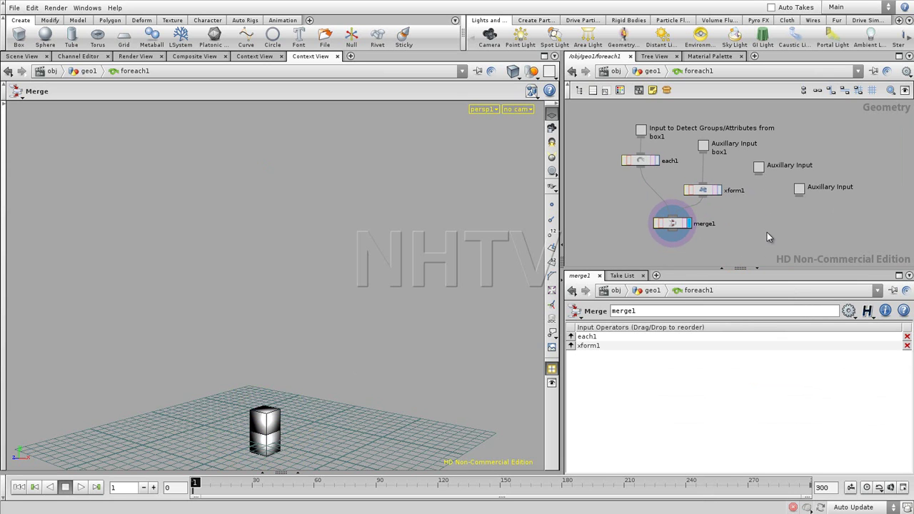
pyautogui.press('u')
pyautogui.moveTo(773, 217); pyautogui.dragTo(784, 201, button='middle')
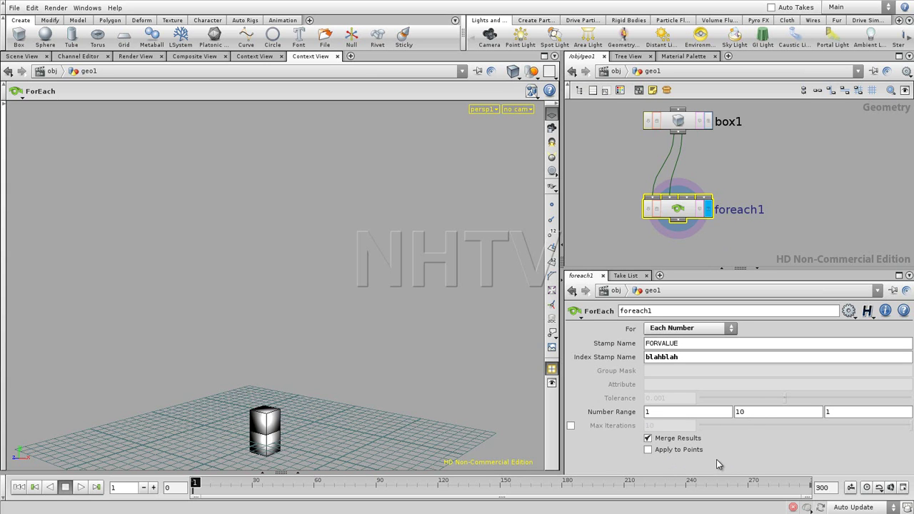
pyautogui.middleClick(680, 212)
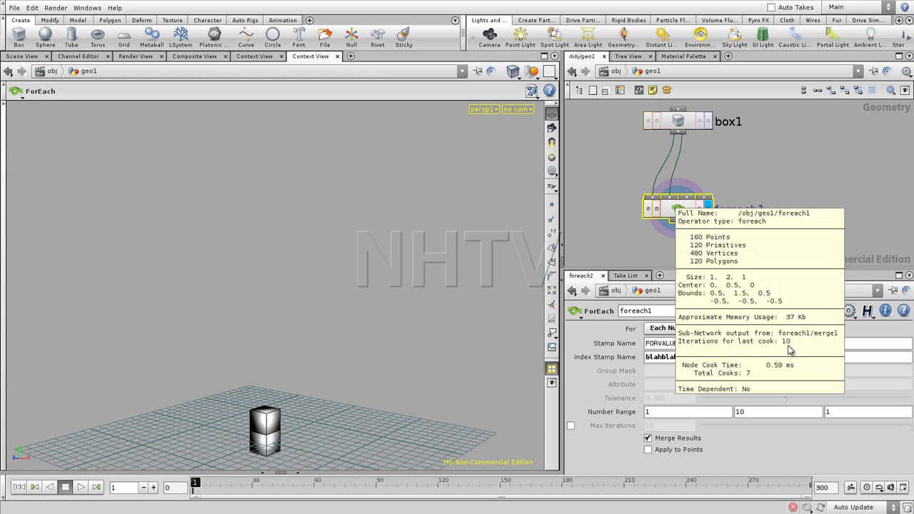
pyautogui.moveTo(789, 350); pyautogui.dragTo(782, 347, button='middle')
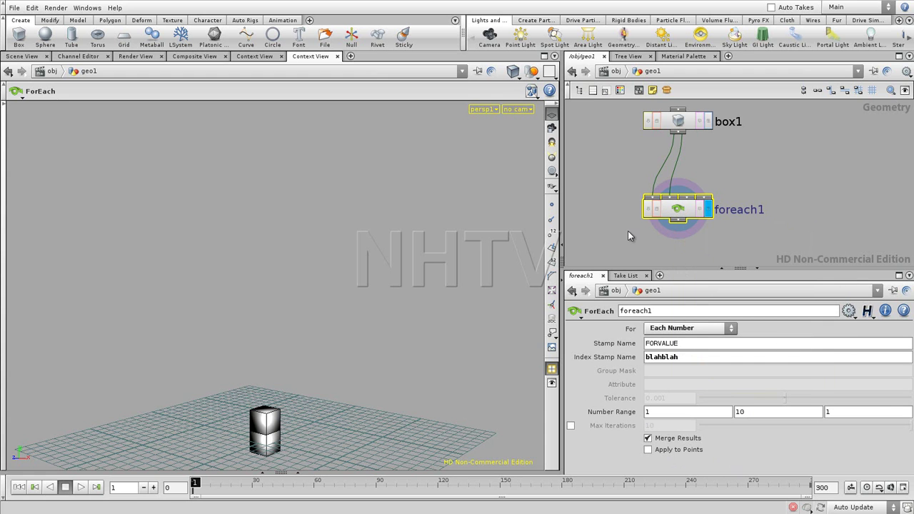
pyautogui.press('Escape')
pyautogui.moveTo(400, 373); pyautogui.dragTo(280, 272)
pyautogui.moveTo(280, 272)
pyautogui.mouseDown(button='right')
pyautogui.moveTo(322, 309)
pyautogui.moveTo(482, 300)
pyautogui.mouseUp(button='right')
pyautogui.press('Return')
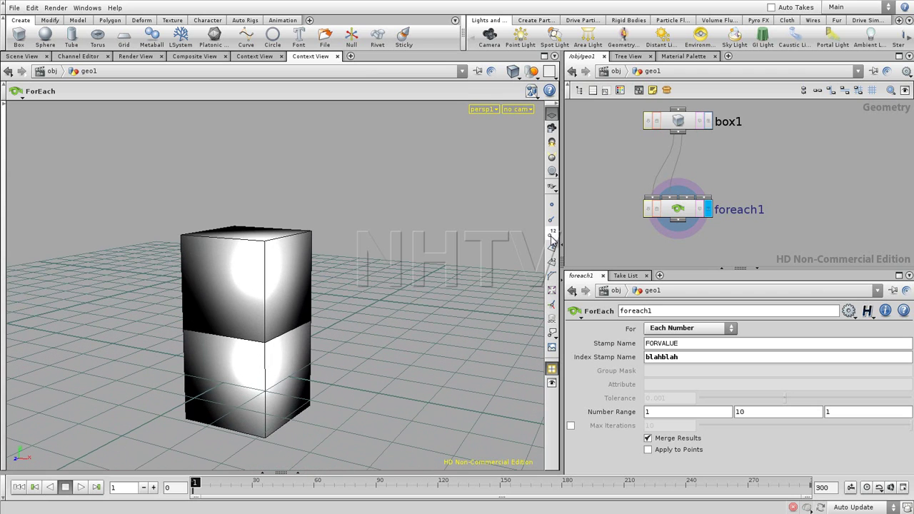
pyautogui.click(553, 238)
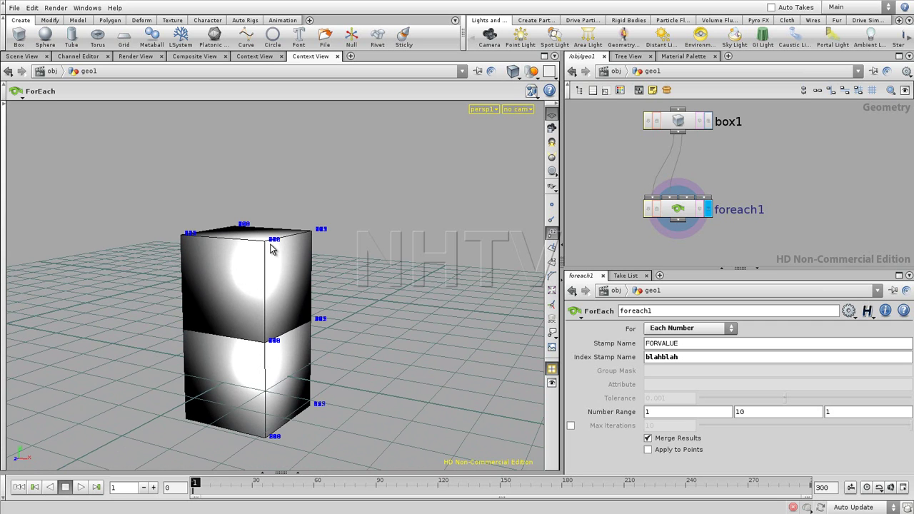
pyautogui.click(551, 261)
pyautogui.click(552, 261)
pyautogui.click(552, 236)
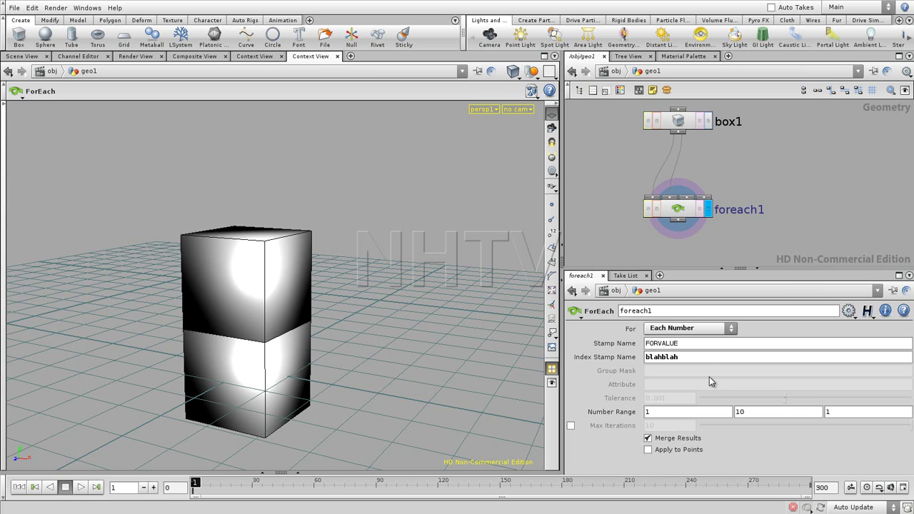
pyautogui.doubleClick(682, 211)
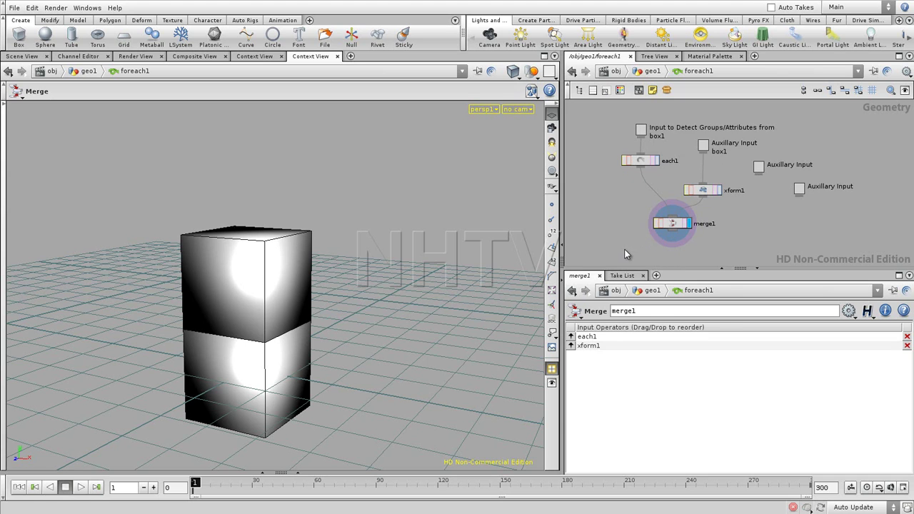
pyautogui.press('u')
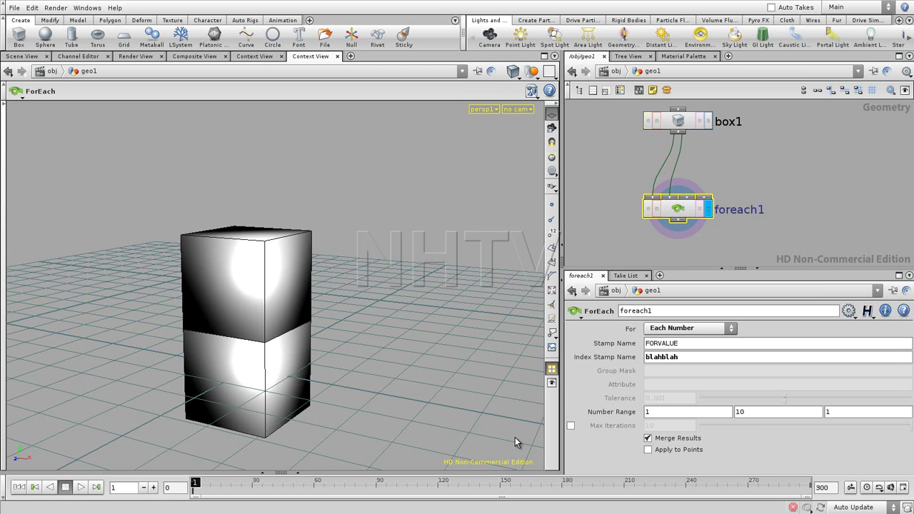
# Step: Uncheck Merge Results on foreach1 so ten cubes stack into a column, then re-enter foreach1
pyautogui.click(648, 438)
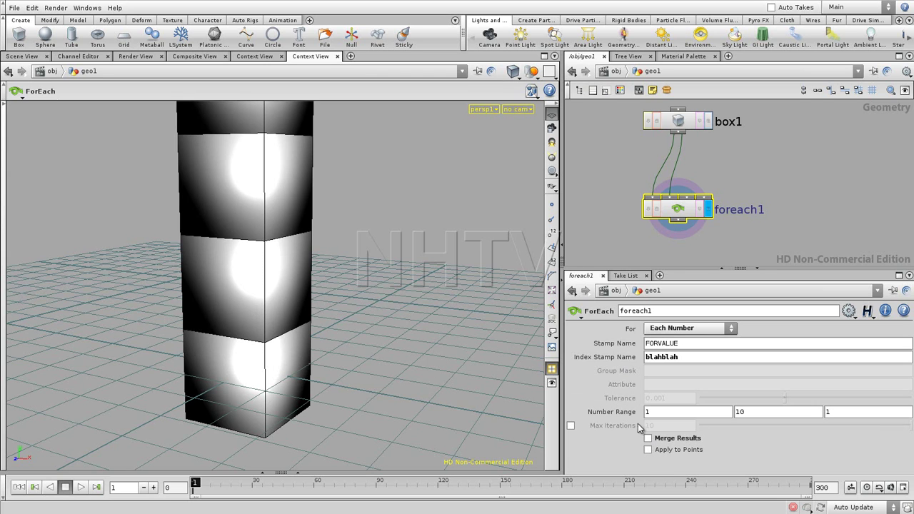
pyautogui.press('Escape')
pyautogui.moveTo(388, 241); pyautogui.dragTo(291, 288)
pyautogui.moveTo(291, 288)
pyautogui.mouseDown(button='right')
pyautogui.moveTo(331, 250)
pyautogui.moveTo(321, 400)
pyautogui.moveTo(310, 327)
pyautogui.moveTo(166, 337)
pyautogui.moveTo(341, 398)
pyautogui.moveTo(327, 392)
pyautogui.mouseUp(button='right')
pyautogui.moveTo(743, 418)
pyautogui.mouseDown(button='middle')
pyautogui.moveTo(784, 397)
pyautogui.moveTo(683, 400)
pyautogui.moveTo(813, 397)
pyautogui.moveTo(750, 397)
pyautogui.mouseUp(button='middle')
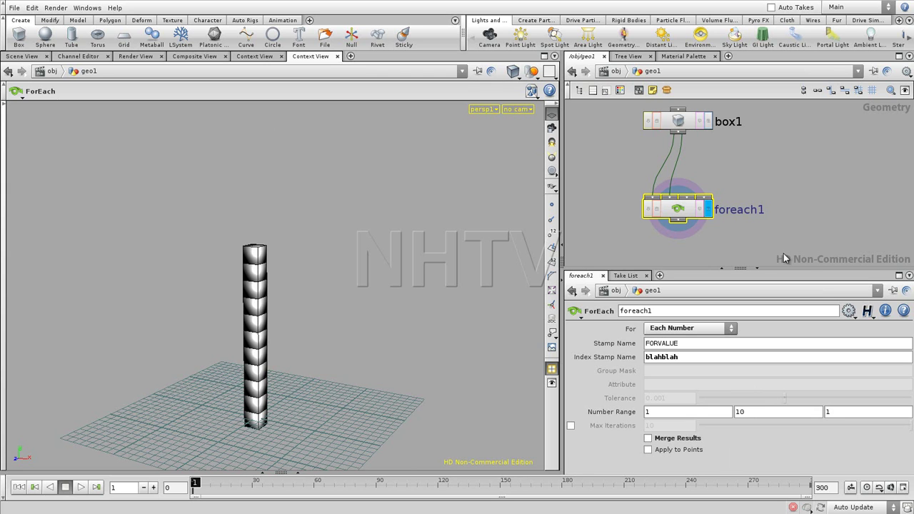
pyautogui.moveTo(679, 209); pyautogui.dragTo(681, 212)
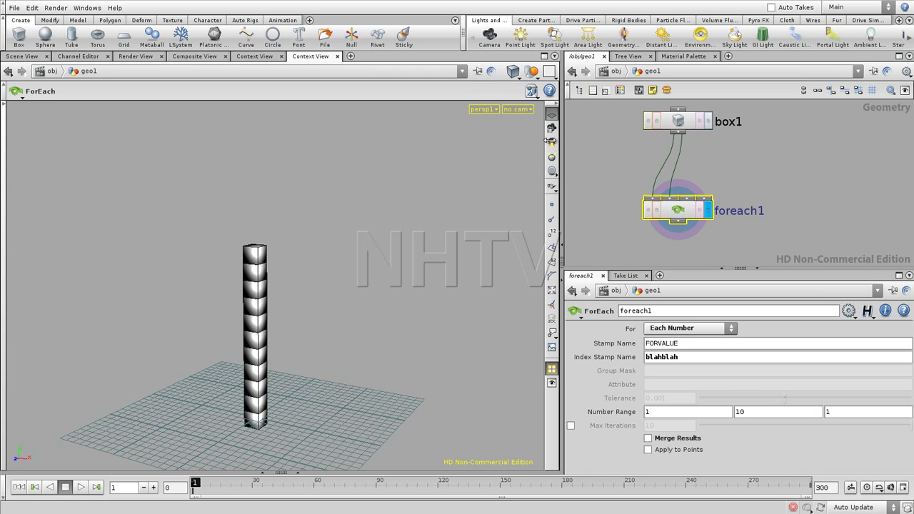
pyautogui.moveTo(684, 213); pyautogui.dragTo(685, 214)
pyautogui.press('i')
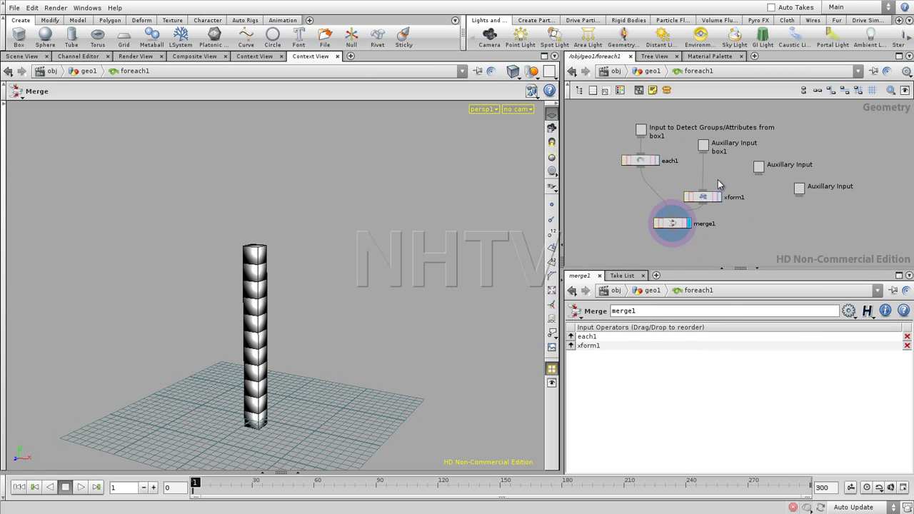
# Step: Add xform2 above xform1, rotating each box about -35° on X, then return to geo1
pyautogui.press('Tab')
pyautogui.write('tr')
pyautogui.press('Escape')
pyautogui.click(703, 171)
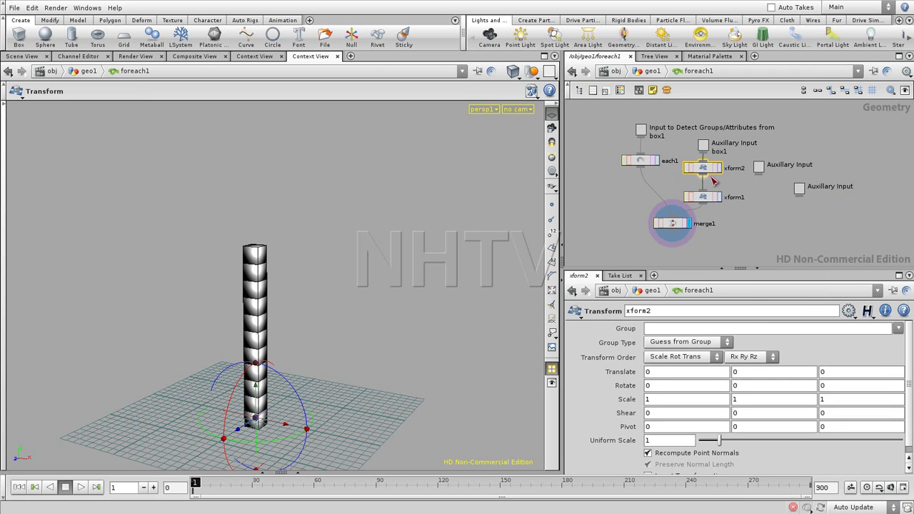
pyautogui.moveTo(238, 390)
pyautogui.mouseDown()
pyautogui.moveTo(255, 446)
pyautogui.moveTo(243, 403)
pyautogui.moveTo(281, 386)
pyautogui.moveTo(281, 368)
pyautogui.moveTo(267, 361)
pyautogui.moveTo(220, 404)
pyautogui.moveTo(246, 374)
pyautogui.moveTo(271, 372)
pyautogui.moveTo(267, 401)
pyautogui.moveTo(269, 372)
pyautogui.mouseUp()
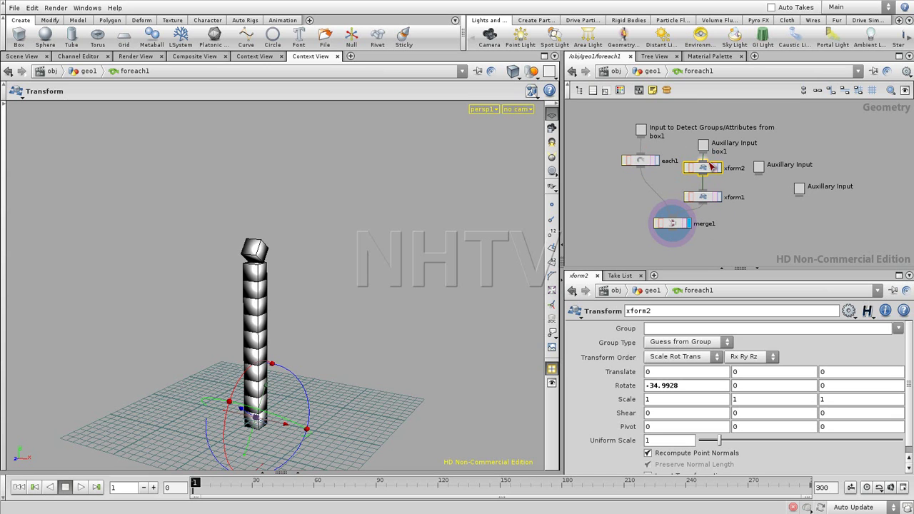
pyautogui.click(626, 214)
pyautogui.press('u')
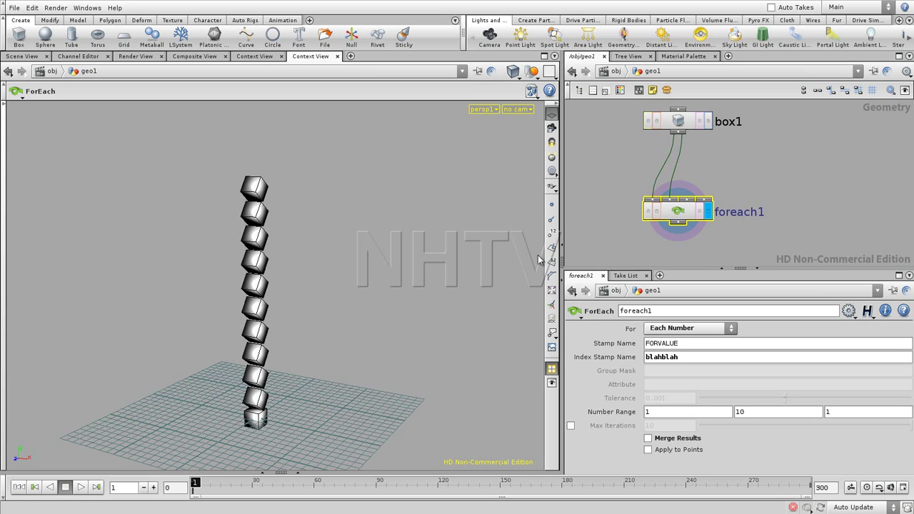
# Step: Pin the viewport, enter foreach1, and reset xform2's X rotation to 0
pyautogui.click(477, 71)
pyautogui.doubleClick(680, 214)
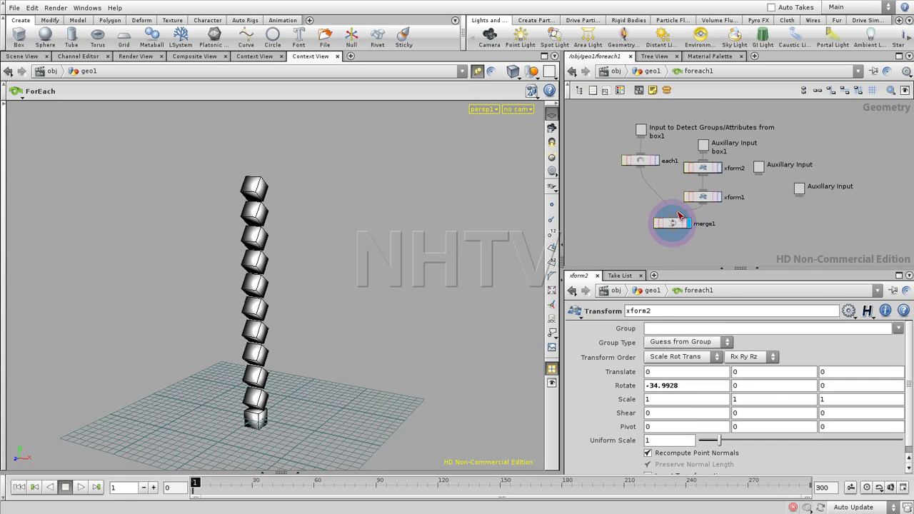
pyautogui.click(711, 171)
pyautogui.moveTo(711, 172); pyautogui.dragTo(711, 170)
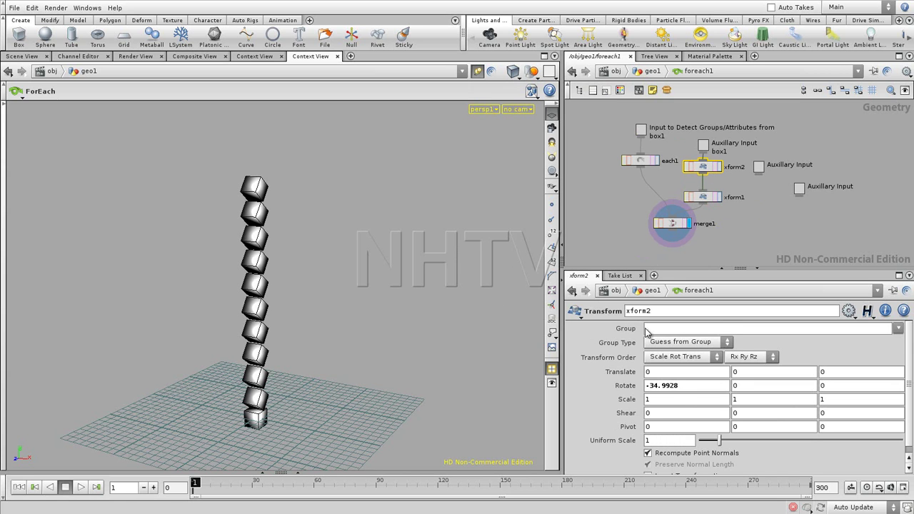
pyautogui.moveTo(659, 386)
pyautogui.mouseDown(button='middle')
pyautogui.moveTo(670, 372)
pyautogui.moveTo(717, 372)
pyautogui.moveTo(508, 357)
pyautogui.moveTo(229, 371)
pyautogui.moveTo(224, 384)
pyautogui.moveTo(385, 379)
pyautogui.moveTo(683, 396)
pyautogui.mouseUp(button='middle')
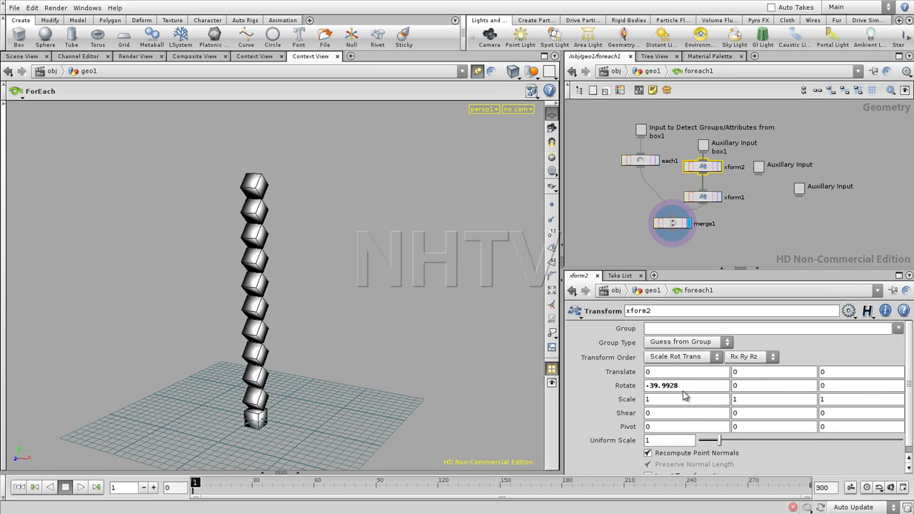
pyautogui.keyDown('ctrl'); pyautogui.middleClick(626, 386); pyautogui.keyUp('ctrl')
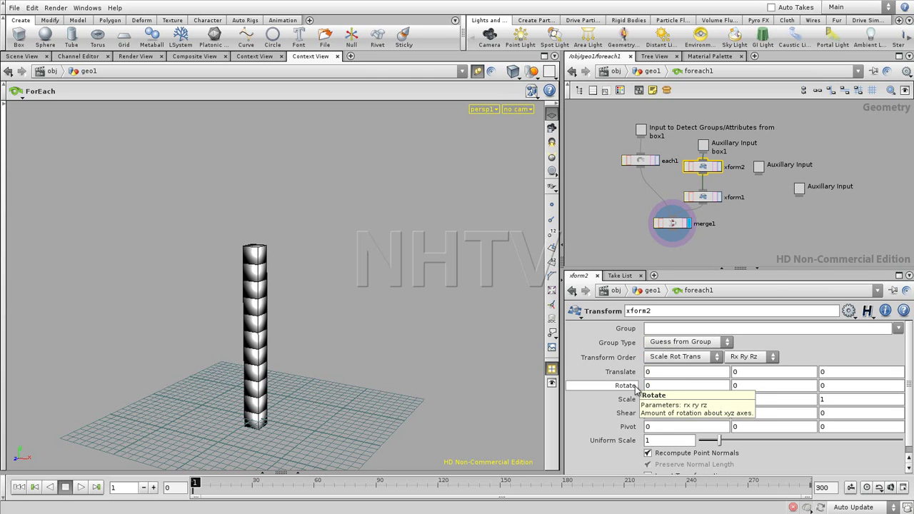
# Step: Move merge1, xform1 and xform2 further down to space the loop's nodes vertically
pyautogui.click(735, 215)
pyautogui.moveTo(672, 232); pyautogui.dragTo(668, 260)
pyautogui.moveTo(703, 197); pyautogui.dragTo(703, 222)
pyautogui.moveTo(703, 166); pyautogui.dragTo(703, 188)
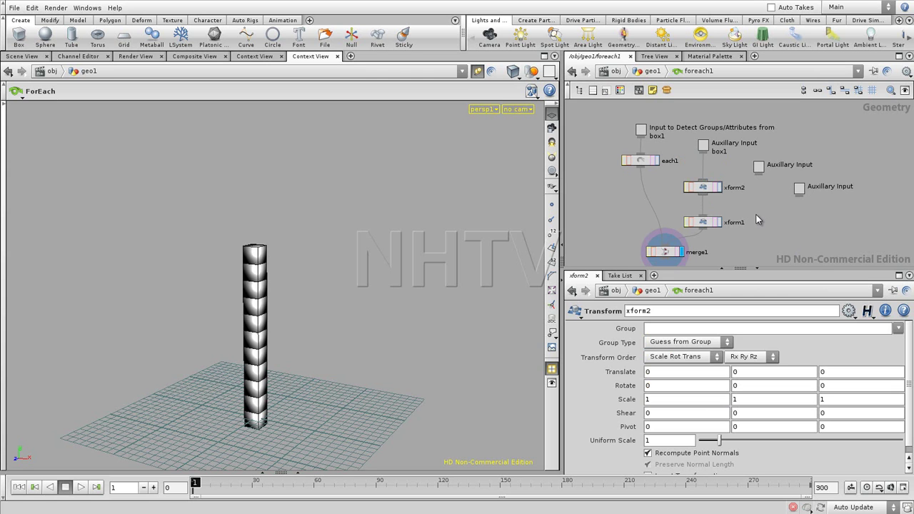
# Step: Return from the foreach1 loop up to the geo1 network
pyautogui.press('u')
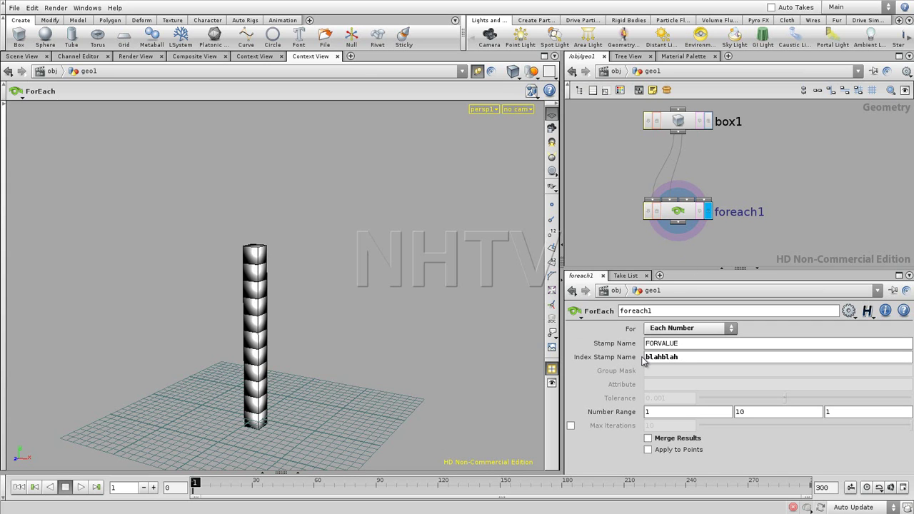
# Step: Enter foreach1 and start pulling a new wire from merge1's output
pyautogui.doubleClick(681, 211)
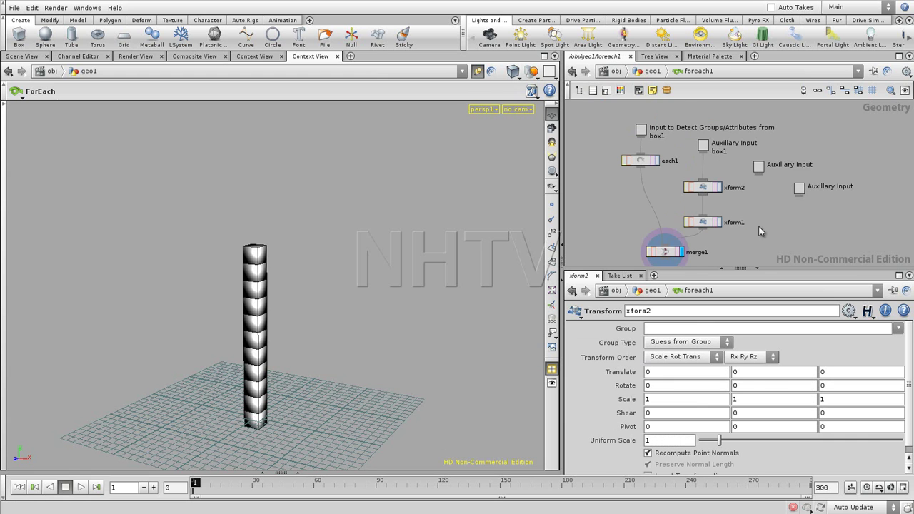
pyautogui.moveTo(779, 222); pyautogui.dragTo(757, 177, button='middle')
pyautogui.moveTo(643, 213); pyautogui.dragTo(626, 243)
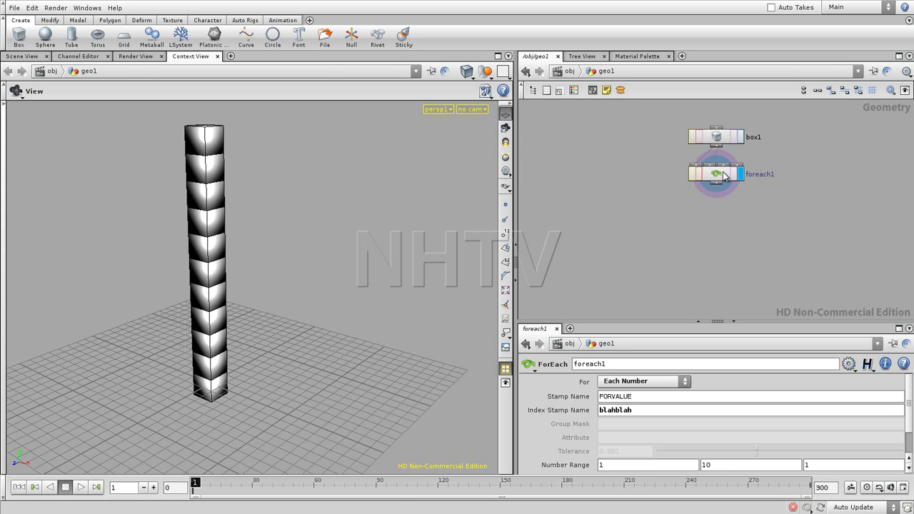
# Step: Place xform2 above xform1 and set its Uniform Scale to rand(2), then adjust it
pyautogui.doubleClick(724, 175)
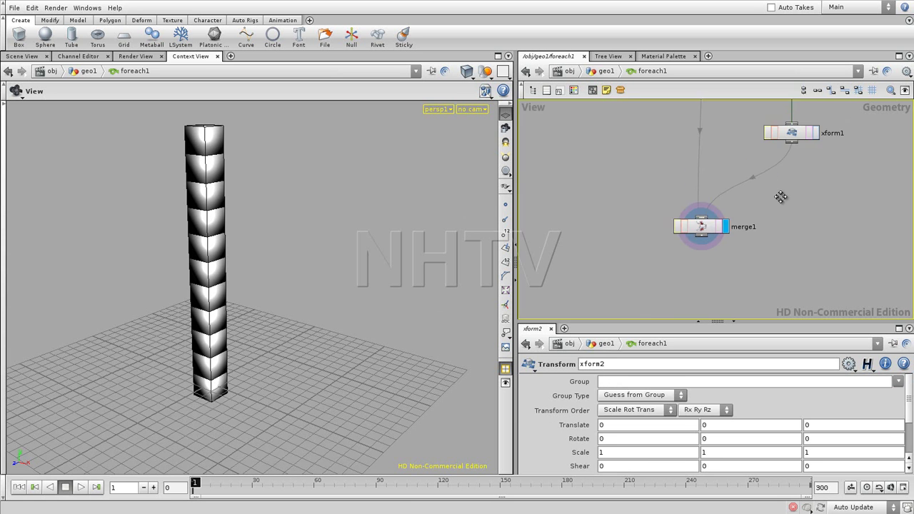
pyautogui.moveTo(674, 231); pyautogui.dragTo(675, 254)
pyautogui.moveTo(679, 183); pyautogui.dragTo(680, 184)
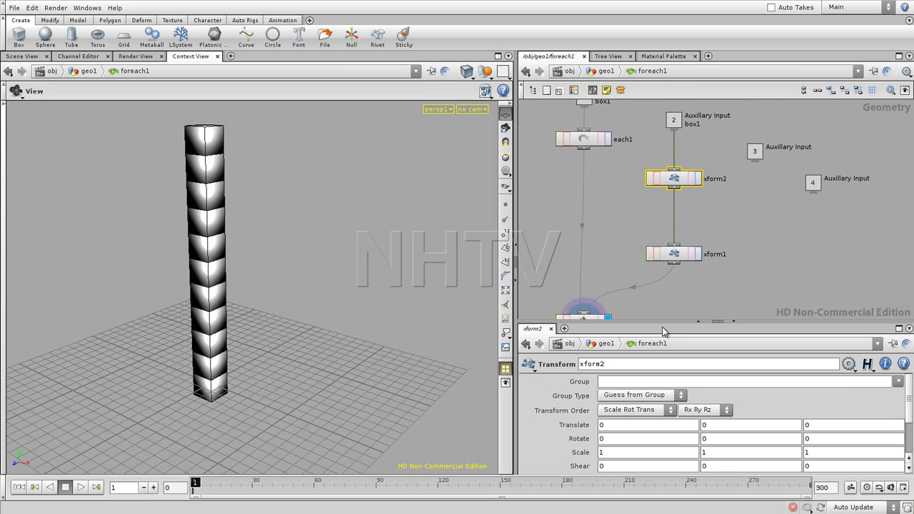
pyautogui.moveTo(663, 330); pyautogui.dragTo(667, 280)
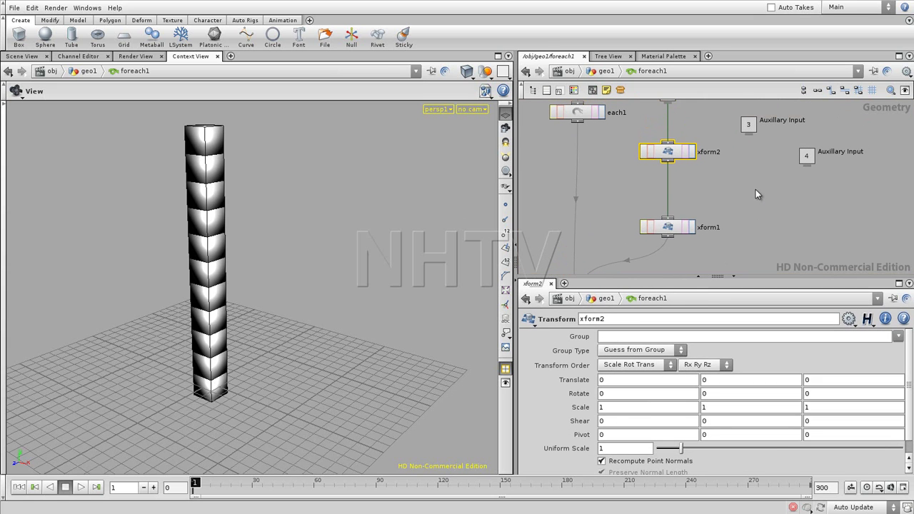
pyautogui.click(602, 449)
pyautogui.write('rand(2')
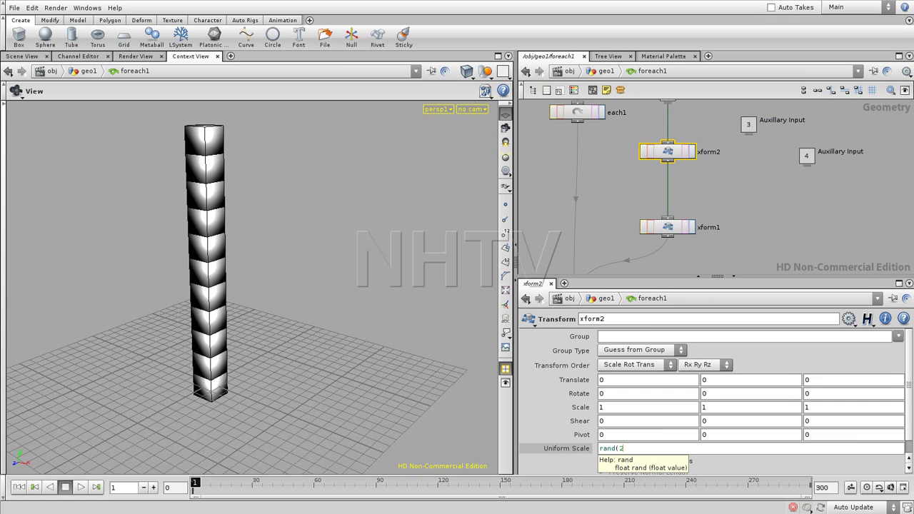
pyautogui.write(')')
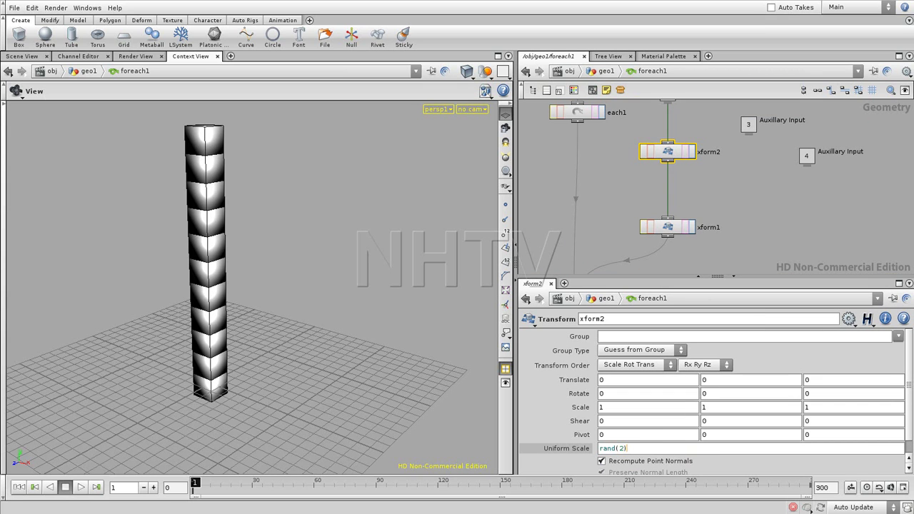
pyautogui.press('Return')
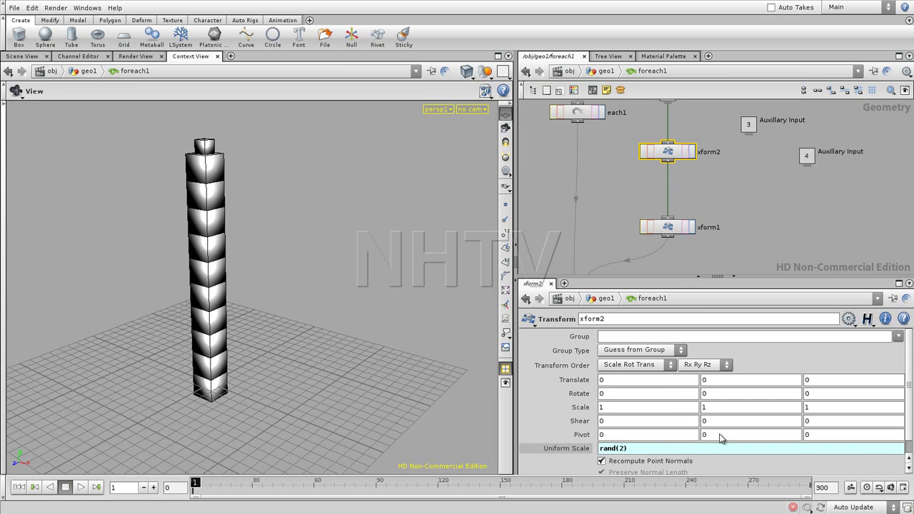
pyautogui.moveTo(625, 455)
pyautogui.mouseDown(button='middle')
pyautogui.moveTo(636, 434)
pyautogui.moveTo(792, 421)
pyautogui.moveTo(688, 420)
pyautogui.moveTo(716, 418)
pyautogui.mouseUp(button='middle')
# Step: Nudge foreach1 lower, then drag xform2's Uniform Scale rand seed up to 21
pyautogui.click(732, 210)
pyautogui.press('u')
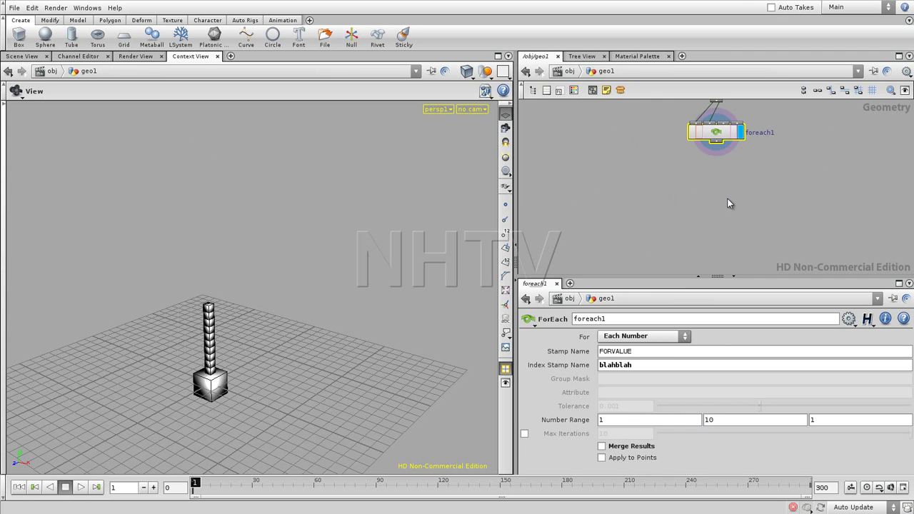
pyautogui.moveTo(717, 133); pyautogui.dragTo(716, 157)
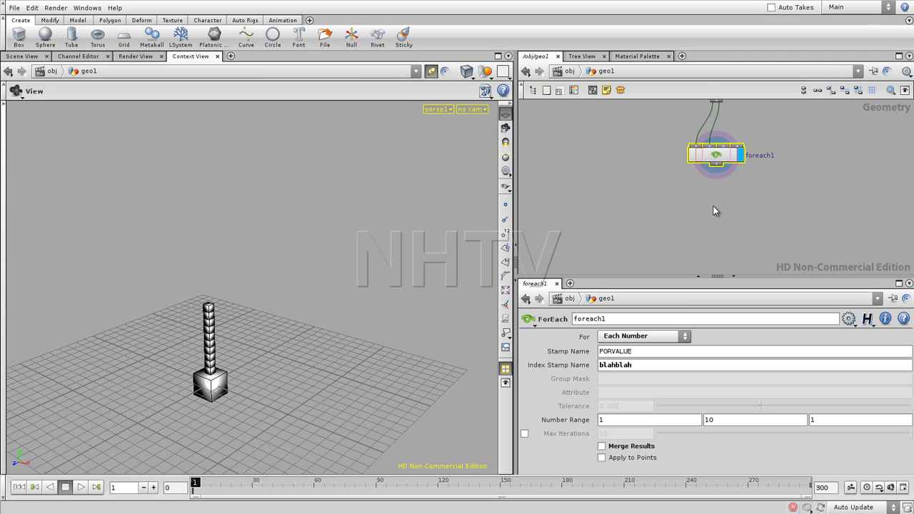
pyautogui.press('i')
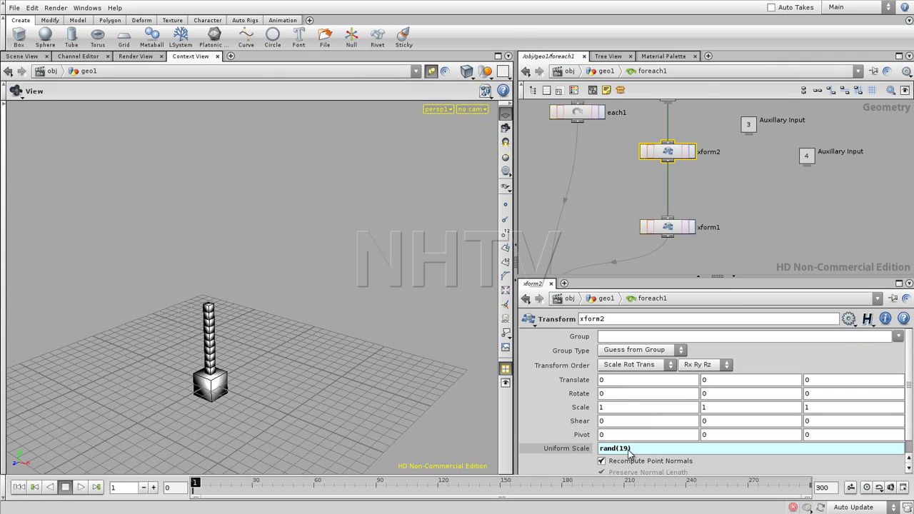
pyautogui.middleClick(625, 450)
pyautogui.moveTo(626, 450)
pyautogui.mouseDown(button='middle')
pyautogui.moveTo(765, 424)
pyautogui.moveTo(640, 427)
pyautogui.mouseUp(button='middle')
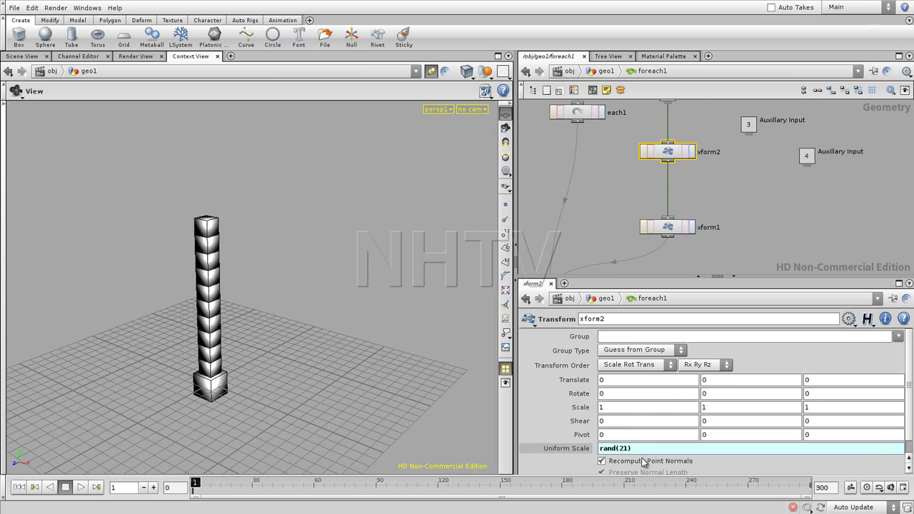
# Step: Return to geo1 and re-enter foreach1 to edit xform2 again
pyautogui.click(748, 212)
pyautogui.moveTo(738, 180)
pyautogui.mouseDown(button='middle')
pyautogui.moveTo(744, 218)
pyautogui.moveTo(738, 213)
pyautogui.mouseUp(button='middle')
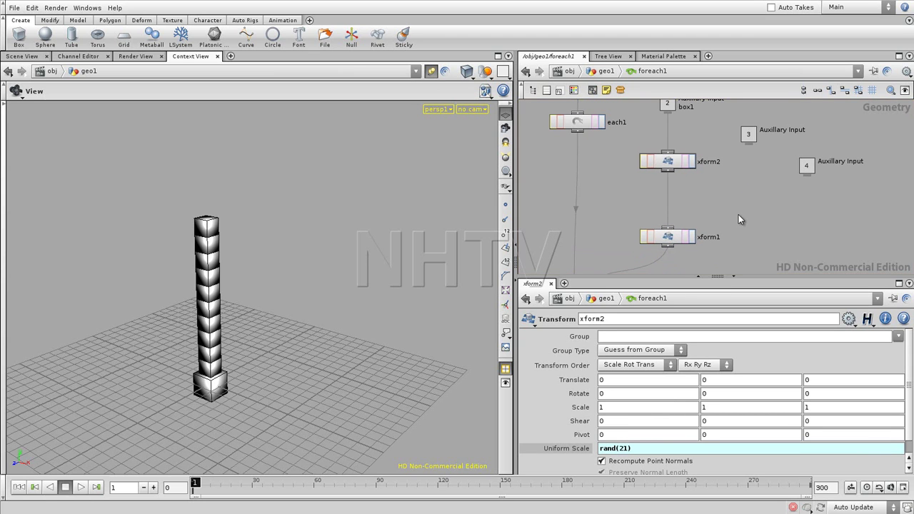
pyautogui.press('u')
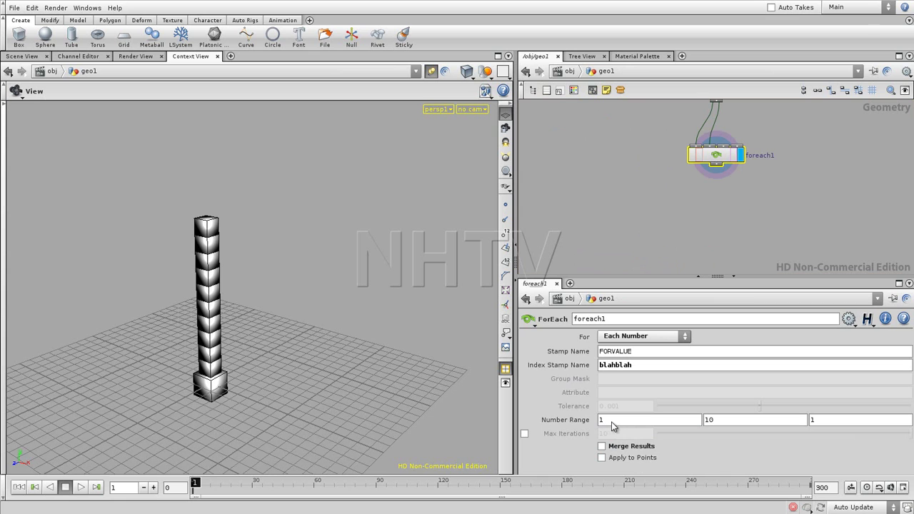
pyautogui.doubleClick(717, 155)
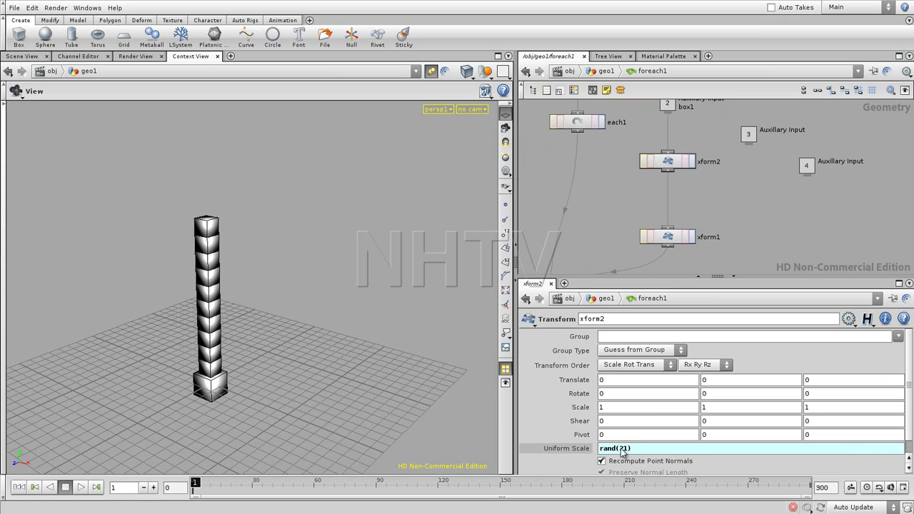
# Step: Trim the old rand seed digits in xform2's Uniform Scale expression
pyautogui.click(620, 450)
pyautogui.press('Delete')
pyautogui.press('Return')
pyautogui.click(619, 449)
pyautogui.press('Delete')
pyautogui.write('2')
pyautogui.doubleClick(623, 450)
pyautogui.scroll(1, 623, 457)
pyautogui.scroll(1, 623, 457)
pyautogui.scroll(1, 623, 457)
# Step: Set the rand seed to stamp("../..","blahblah",0) in the Uniform Scale expression
pyautogui.write('stamp')
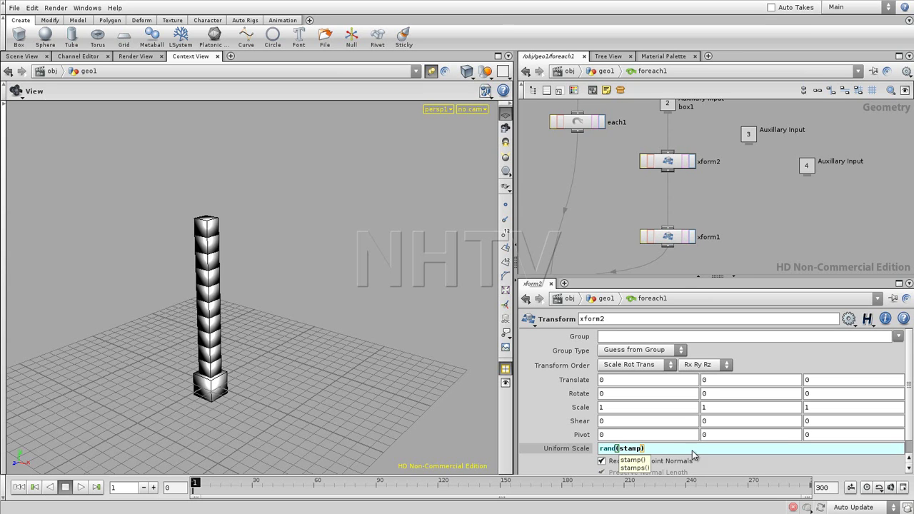
pyautogui.press('Return')
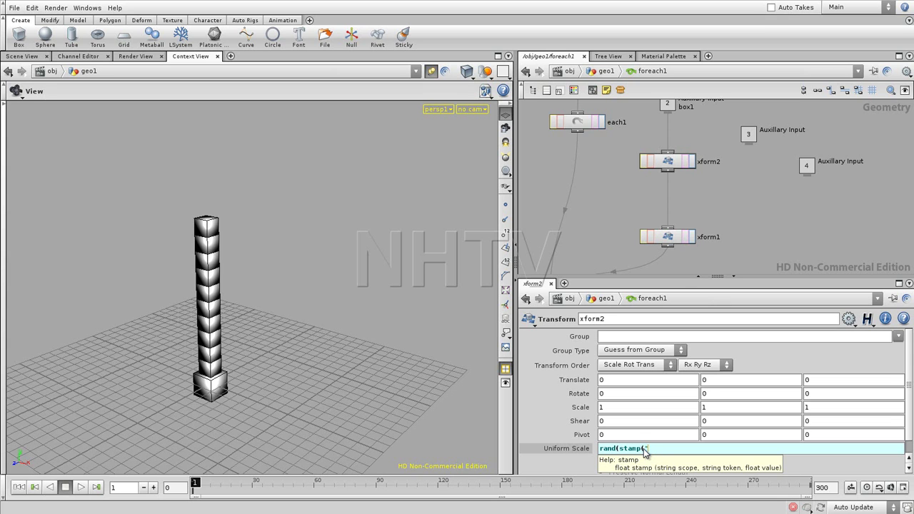
pyautogui.write('"../')
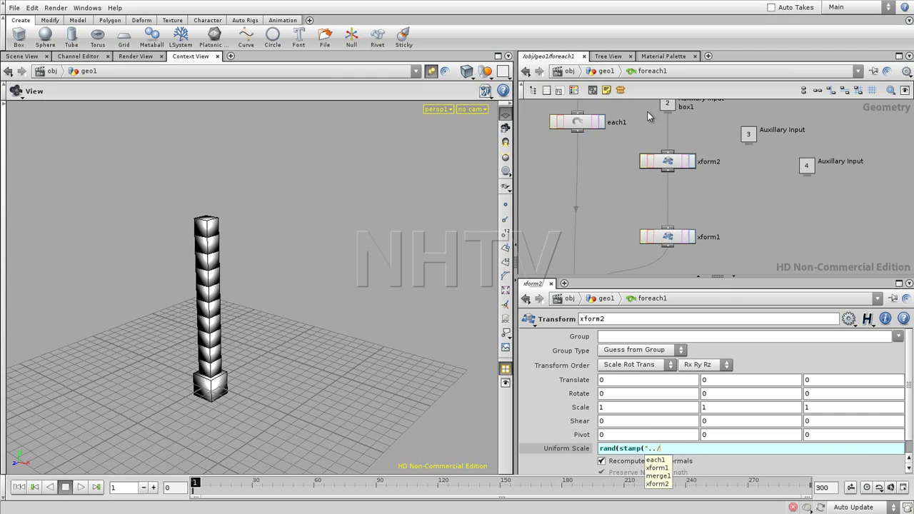
pyautogui.click(660, 452)
pyautogui.write('..')
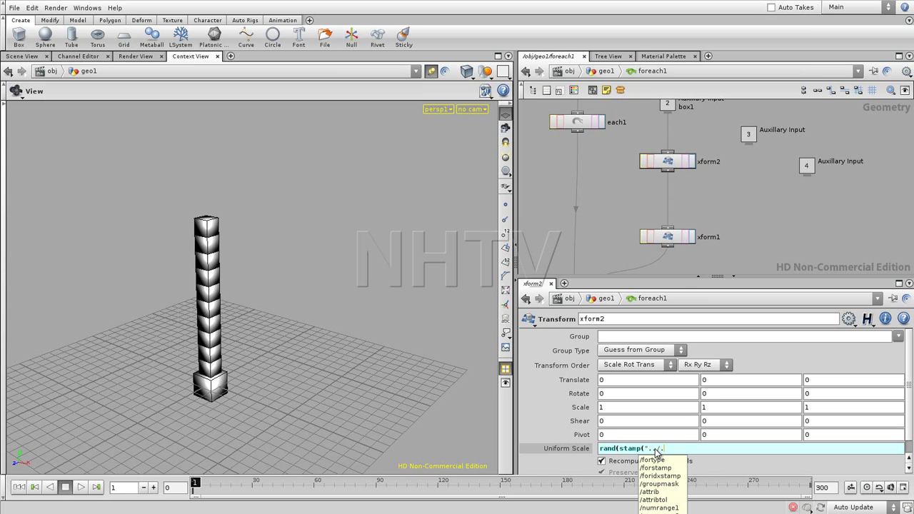
pyautogui.write('","blahblah",0')
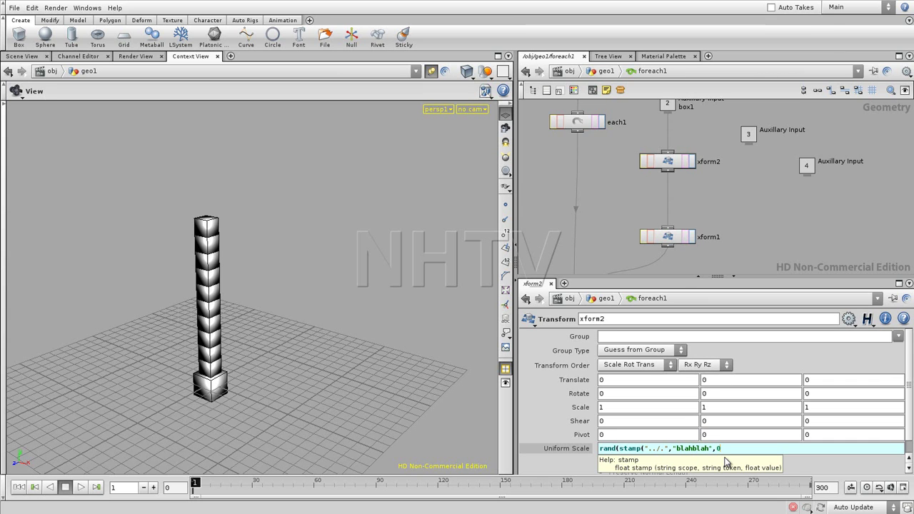
pyautogui.write(')')
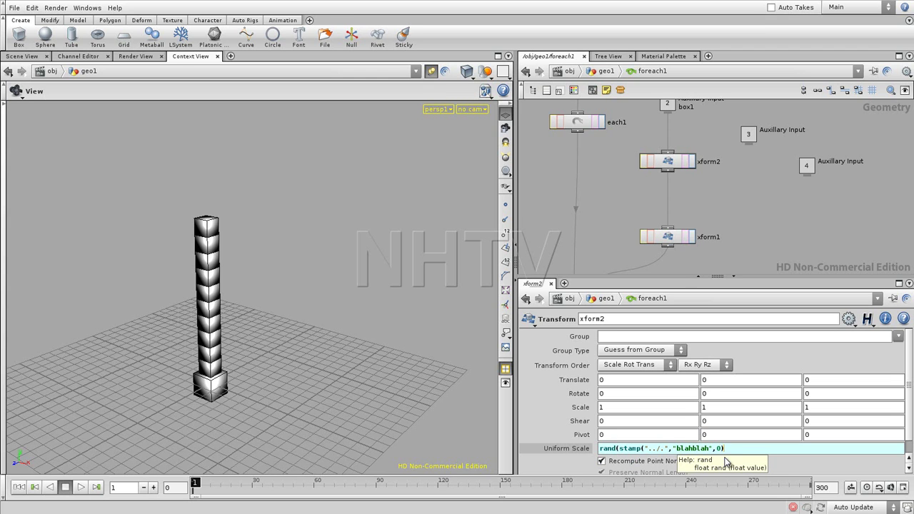
pyautogui.click(722, 450)
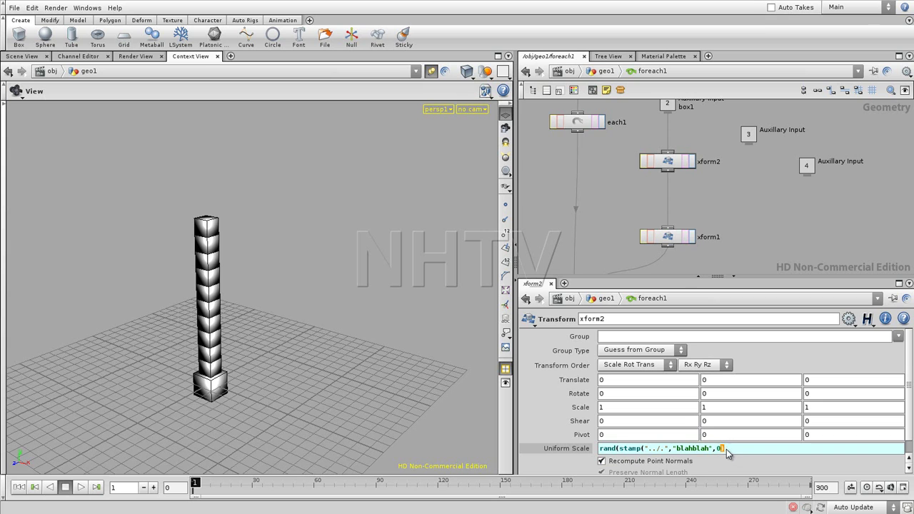
pyautogui.click(717, 450)
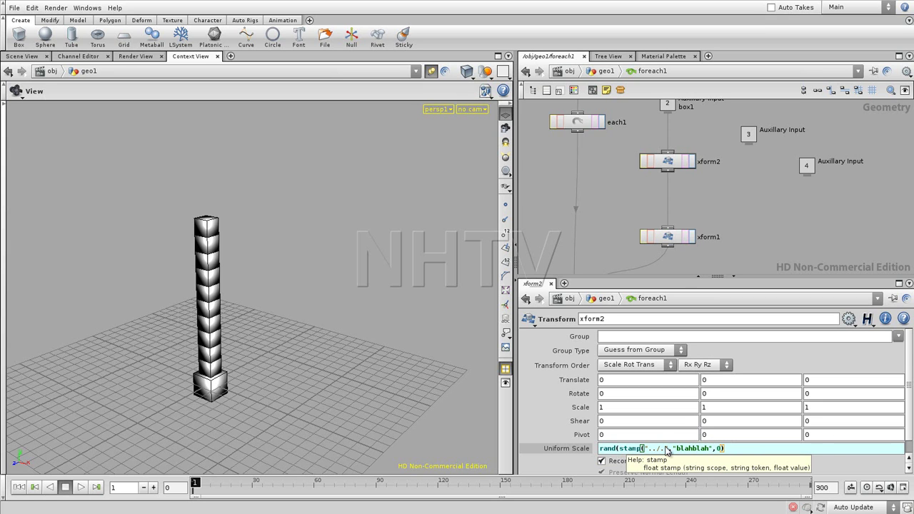
pyautogui.click(732, 453)
pyautogui.write(')')
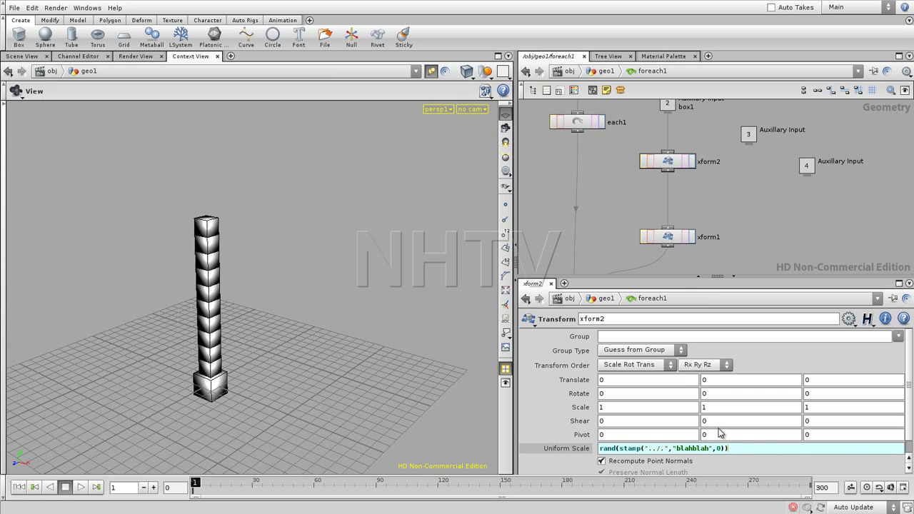
pyautogui.press('Return')
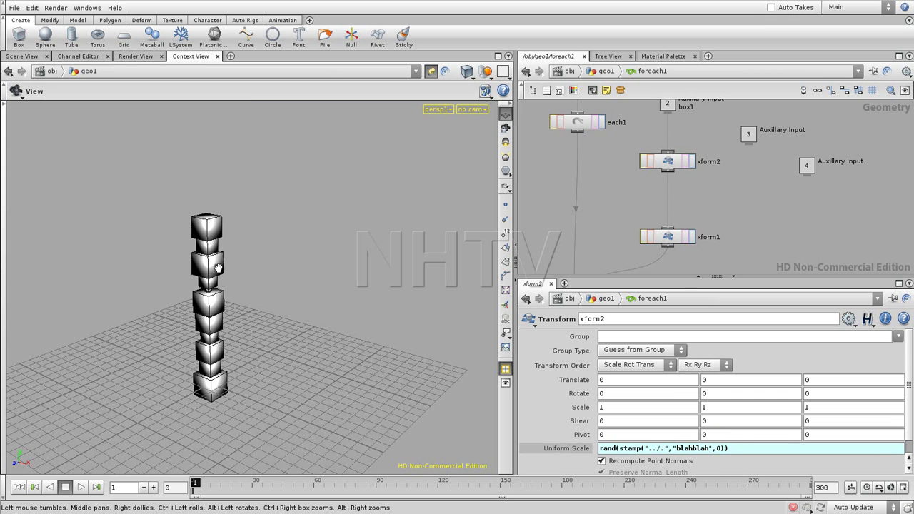
# Step: Orbit the viewport to a low angle to inspect the randomly sized column
pyautogui.moveTo(231, 317)
pyautogui.mouseDown()
pyautogui.moveTo(331, 280)
pyautogui.moveTo(162, 323)
pyautogui.mouseUp()
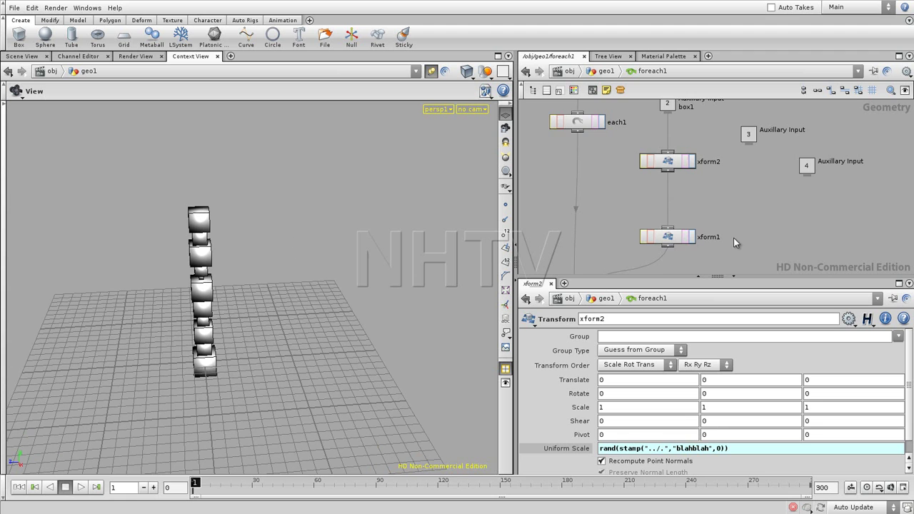
pyautogui.moveTo(734, 238); pyautogui.dragTo(779, 214, button='middle')
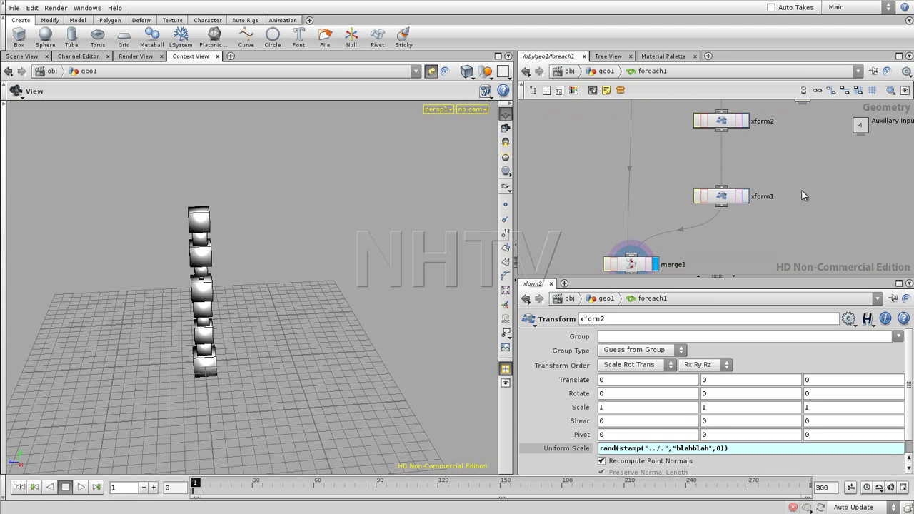
pyautogui.moveTo(240, 360)
pyautogui.mouseDown()
pyautogui.moveTo(336, 349)
pyautogui.moveTo(415, 423)
pyautogui.mouseUp()
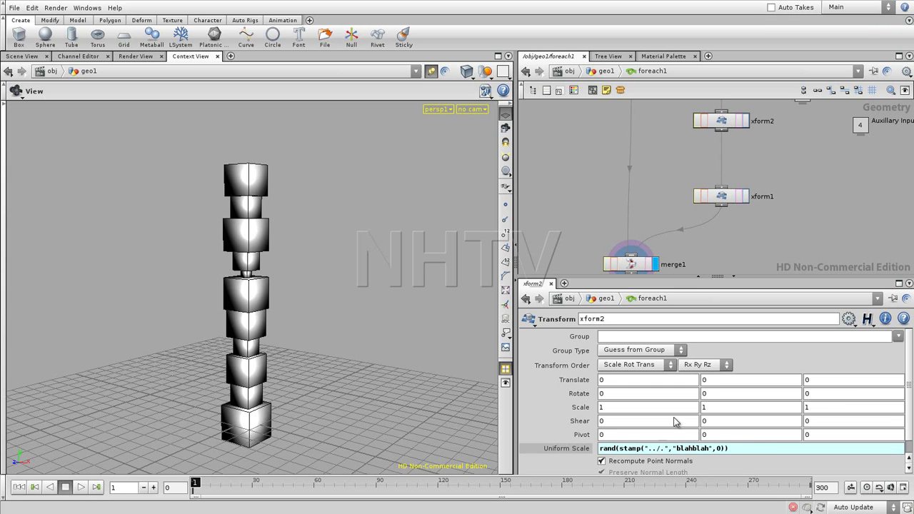
# Step: Replace xform2's Uniform Scale expression with the plain value 1
pyautogui.moveTo(748, 451); pyautogui.dragTo(623, 472)
pyautogui.hotkey('ctrl', 'c')
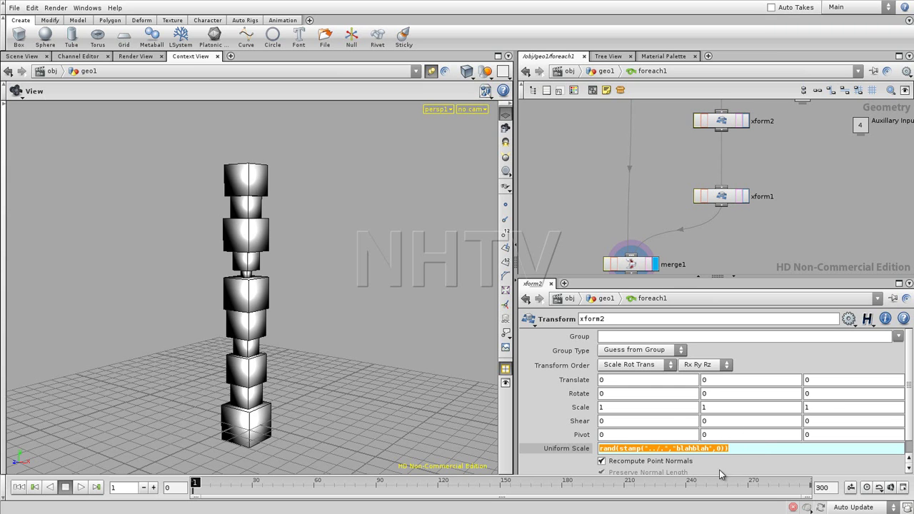
pyautogui.keyDown('ctrl'); pyautogui.keyDown('shift'); pyautogui.click(584, 454); pyautogui.keyUp('shift'); pyautogui.keyUp('ctrl')
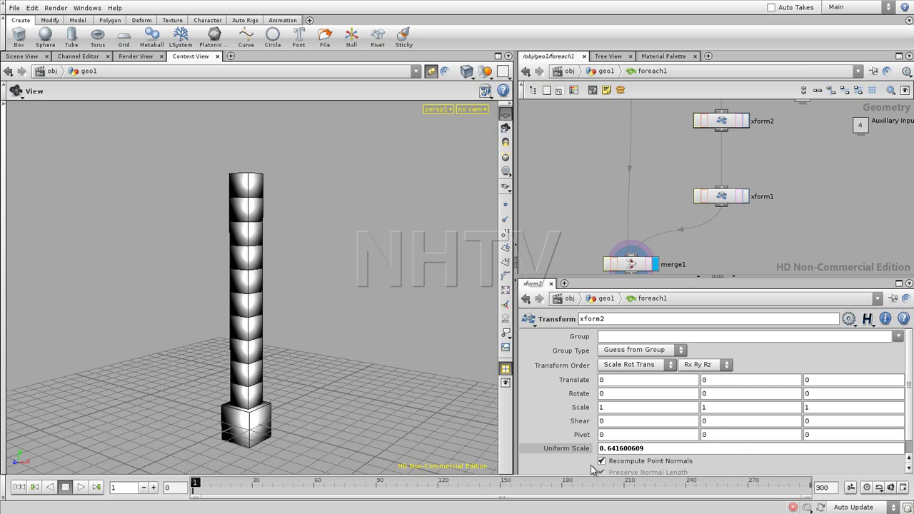
pyautogui.write('1')
pyautogui.press('Return')
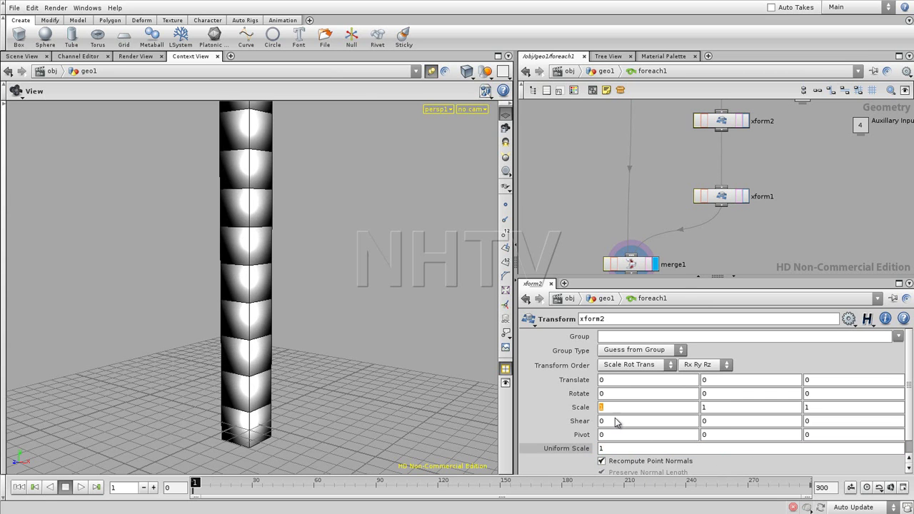
# Step: Paste the rand(stamp(...)) expression into the Scale axes and display the expressions
pyautogui.hotkey('ctrl', 'v')
pyautogui.press('Return')
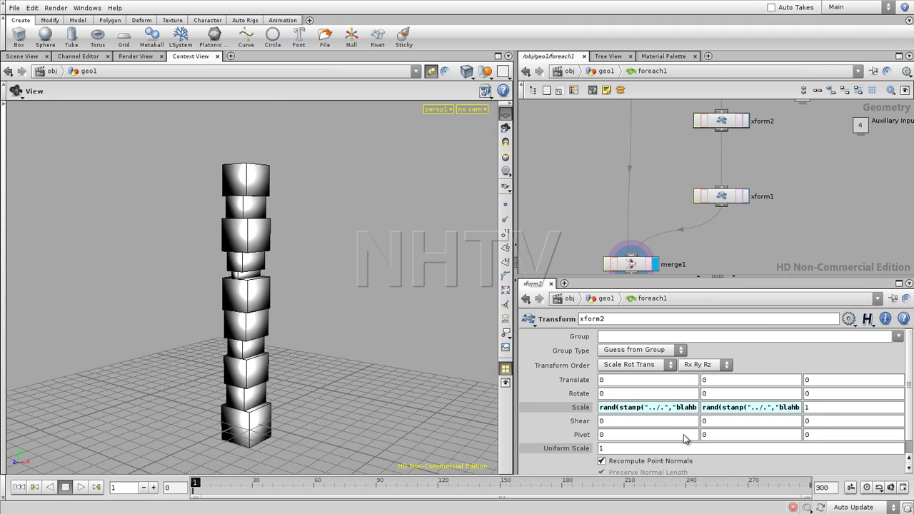
pyautogui.press('Return')
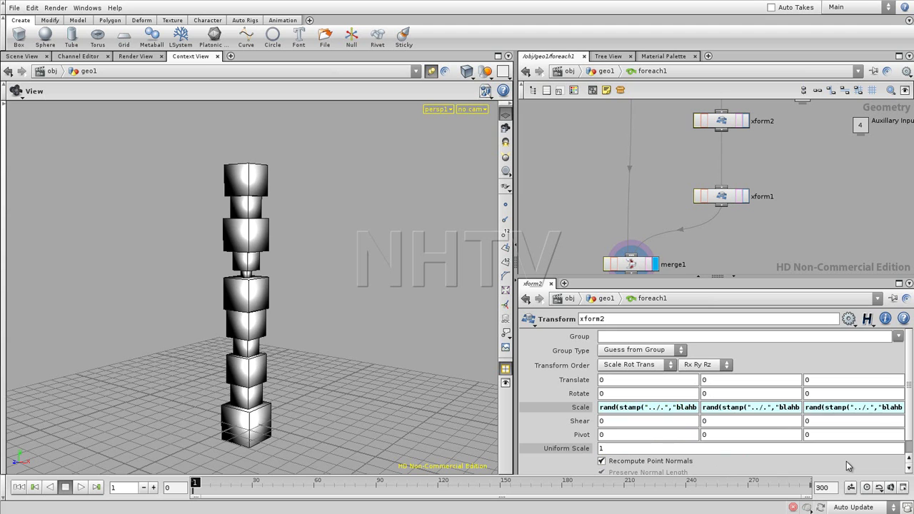
pyautogui.click(677, 408)
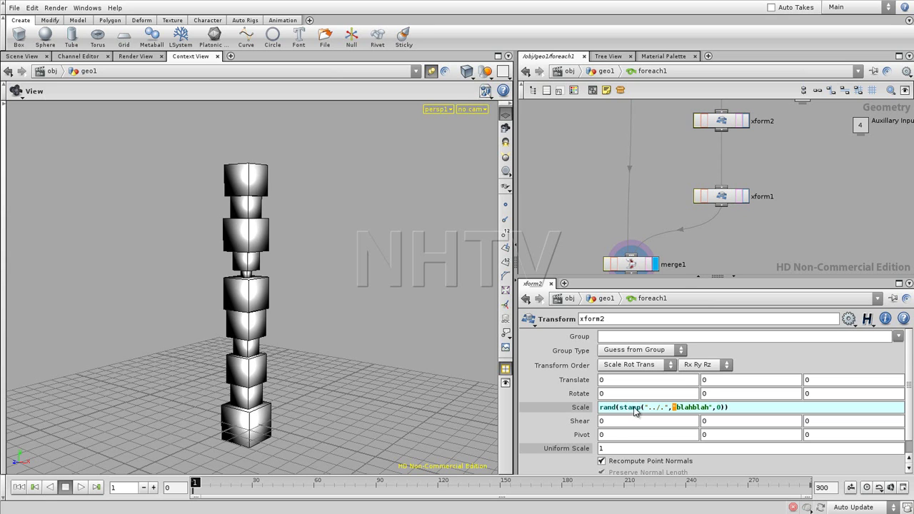
pyautogui.click(579, 408)
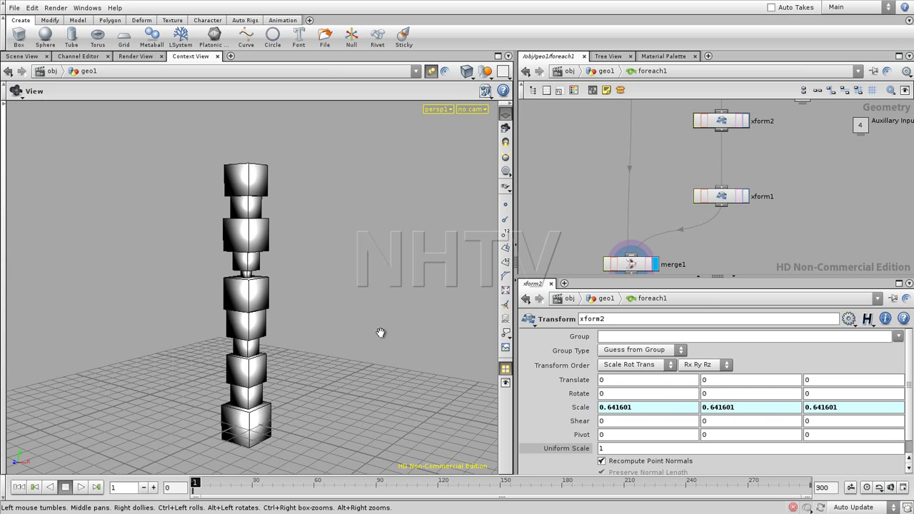
pyautogui.click(582, 408)
# Step: Add different seed offsets such as +20 inside rand() on xform2's Scale axes
pyautogui.click(649, 409)
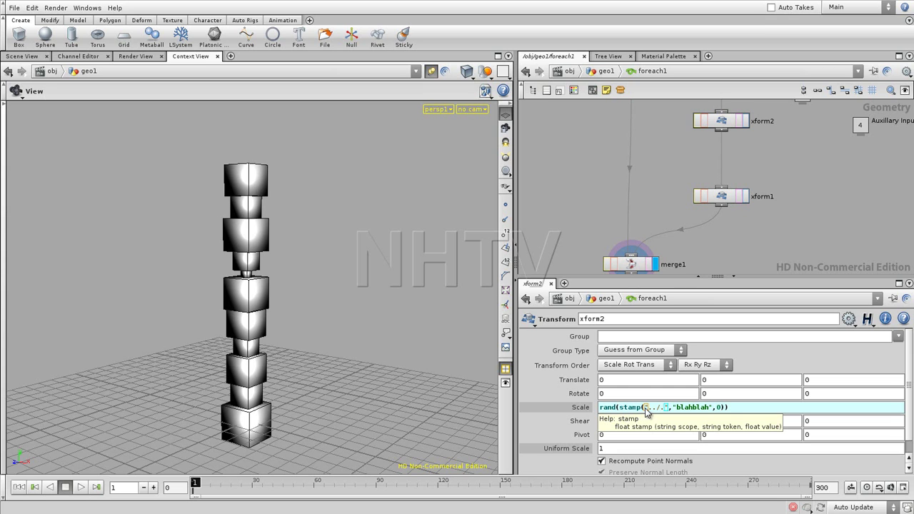
pyautogui.press('Left')
pyautogui.press('Left')
pyautogui.press('Left')
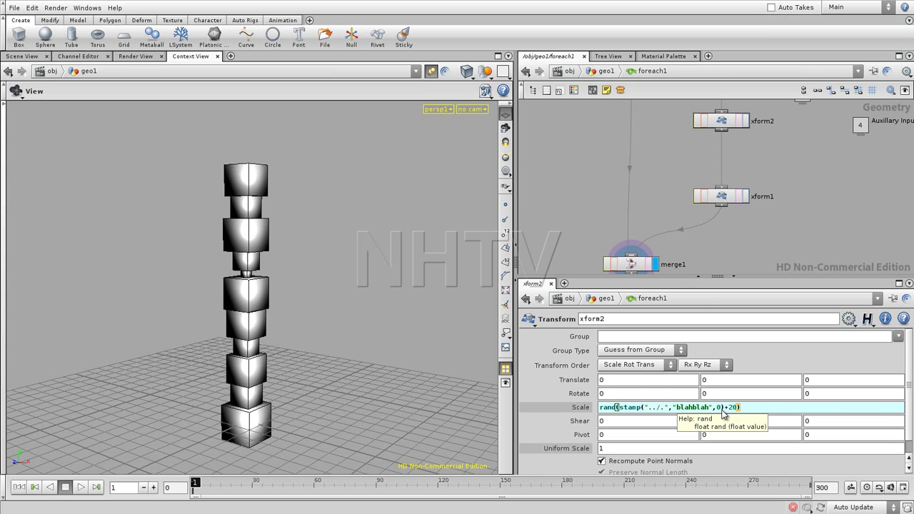
pyautogui.press('Return')
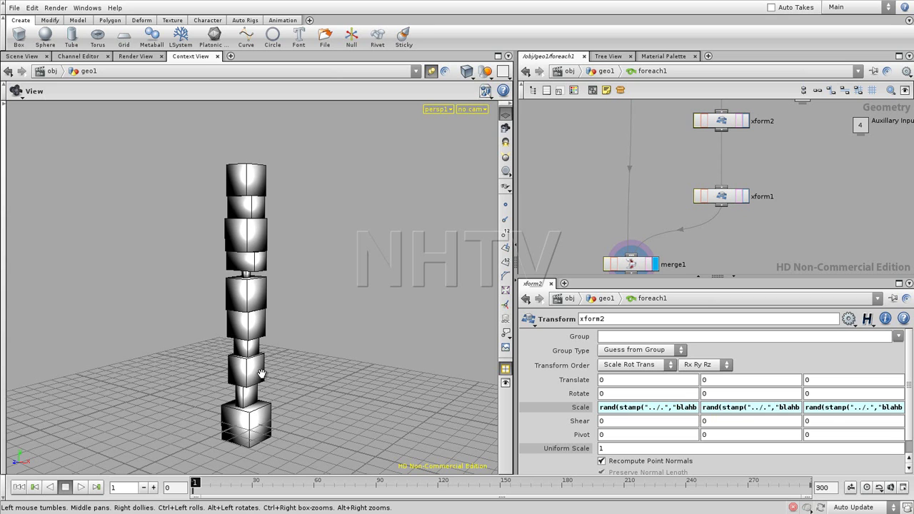
pyautogui.click(829, 411)
pyautogui.click(720, 408)
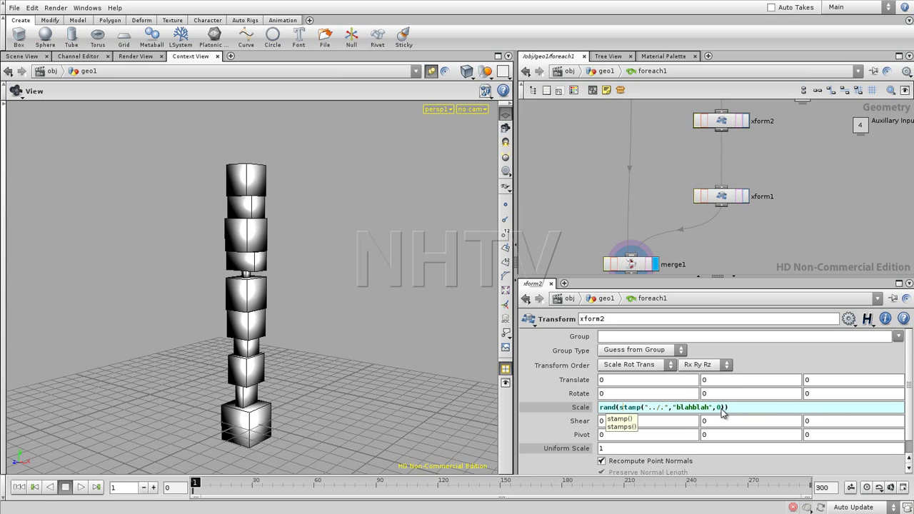
pyautogui.press('Home')
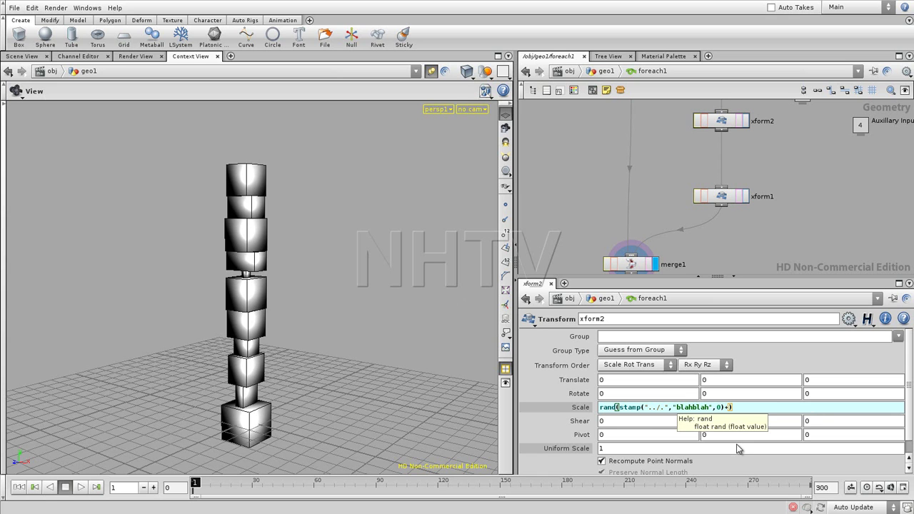
pyautogui.press('Return')
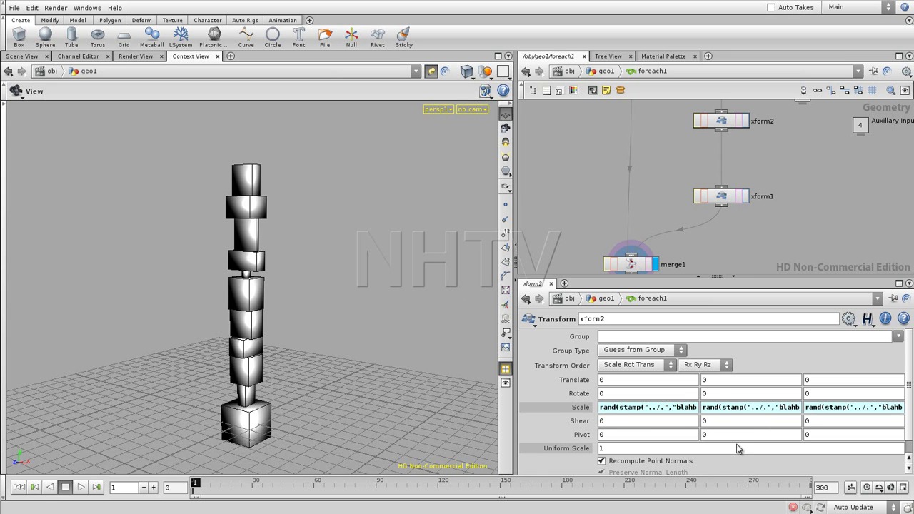
# Step: Orbit around the re-randomized box tower and enlarge the network pane
pyautogui.moveTo(275, 319)
pyautogui.mouseDown()
pyautogui.moveTo(384, 303)
pyautogui.moveTo(429, 316)
pyautogui.moveTo(231, 316)
pyautogui.moveTo(292, 310)
pyautogui.mouseUp()
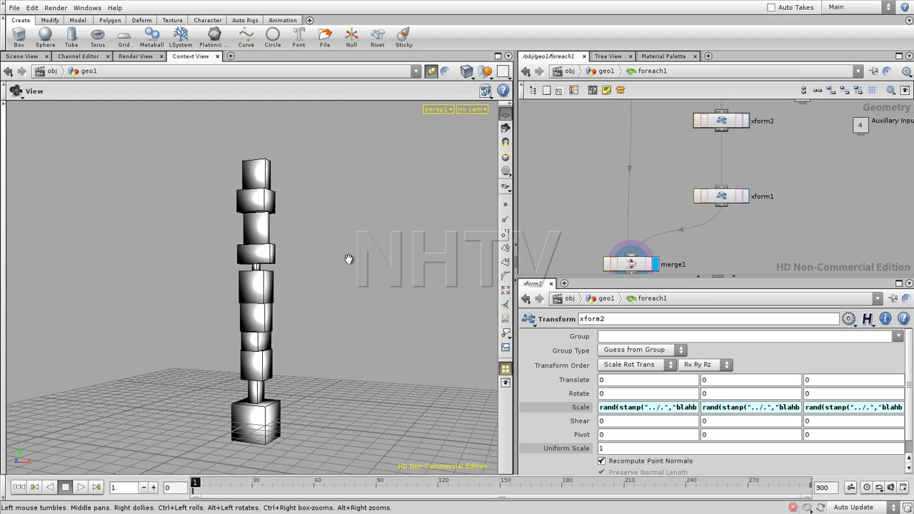
pyautogui.moveTo(343, 266)
pyautogui.mouseDown()
pyautogui.moveTo(322, 307)
pyautogui.moveTo(270, 360)
pyautogui.moveTo(276, 294)
pyautogui.moveTo(285, 302)
pyautogui.mouseUp()
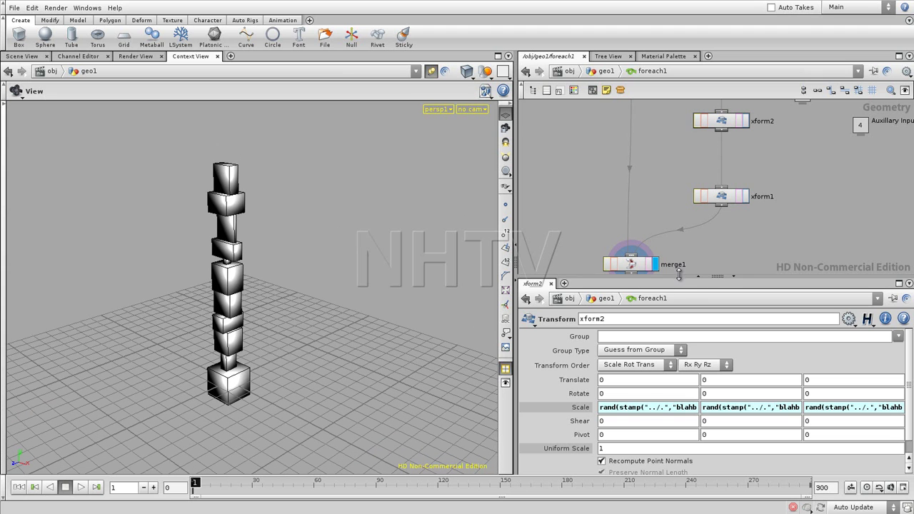
pyautogui.moveTo(679, 276); pyautogui.dragTo(679, 361)
pyautogui.moveTo(583, 228)
pyautogui.mouseDown(button='middle')
pyautogui.moveTo(612, 222)
pyautogui.moveTo(609, 229)
pyautogui.mouseUp(button='middle')
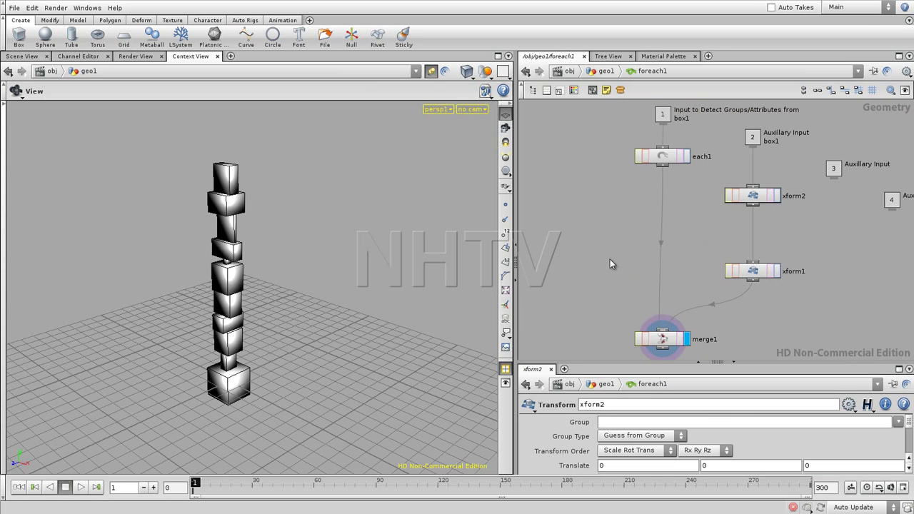
# Step: In geo1, insert a Delete node on the box1–foreach1 wire with Pattern *
pyautogui.press('u')
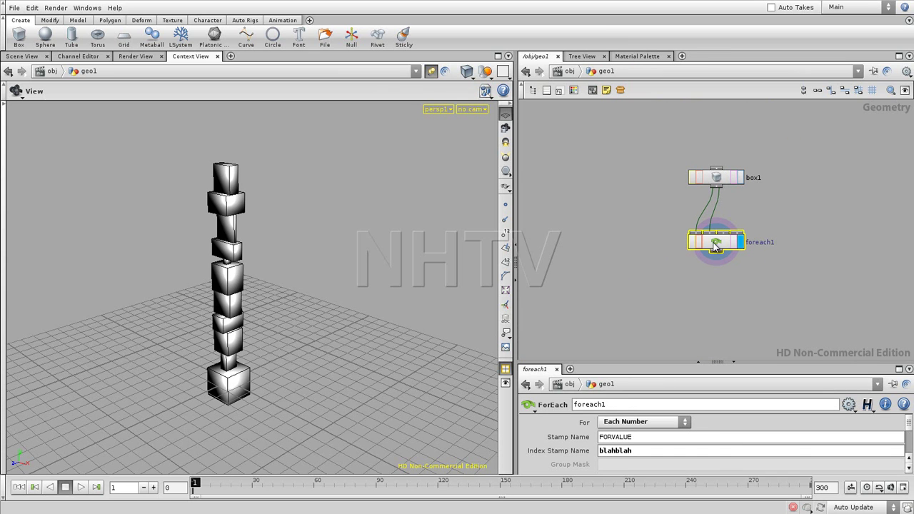
pyautogui.moveTo(714, 177); pyautogui.dragTo(715, 147)
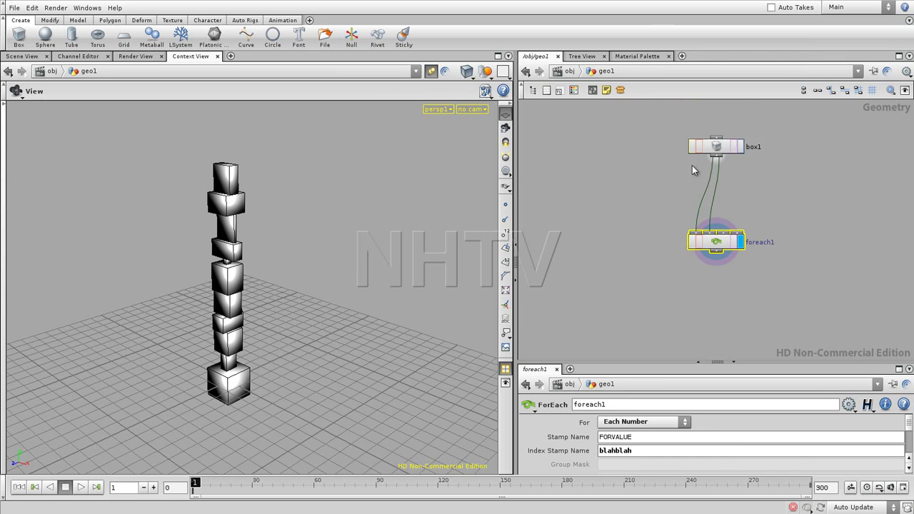
pyautogui.press('Tab')
pyautogui.write('de')
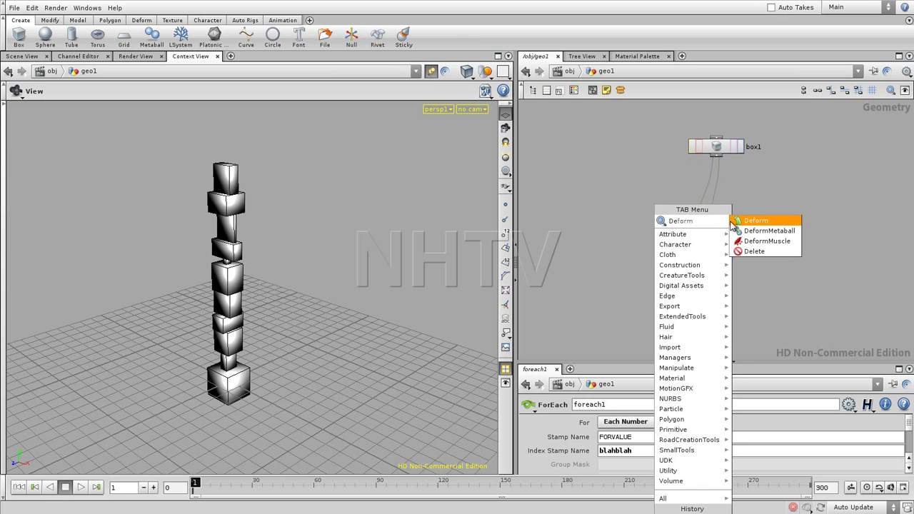
pyautogui.press('Return')
pyautogui.click(698, 193)
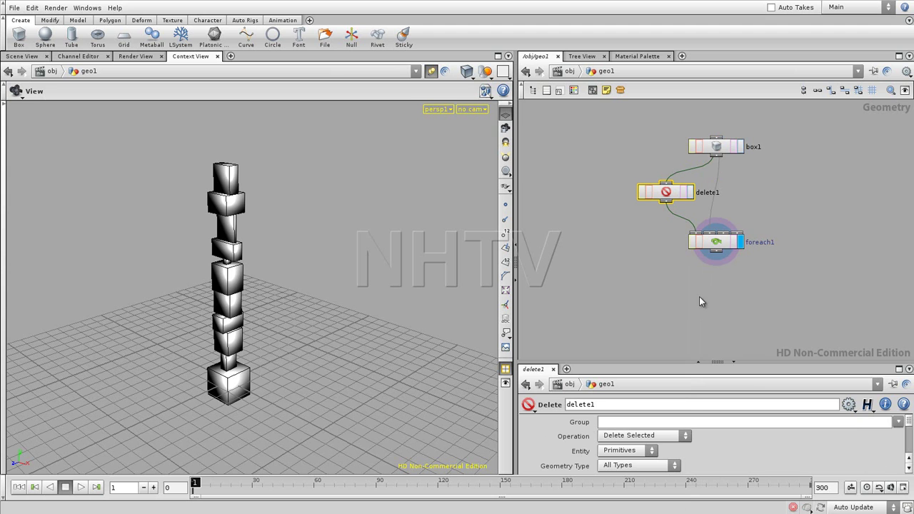
pyautogui.moveTo(761, 362); pyautogui.dragTo(760, 270)
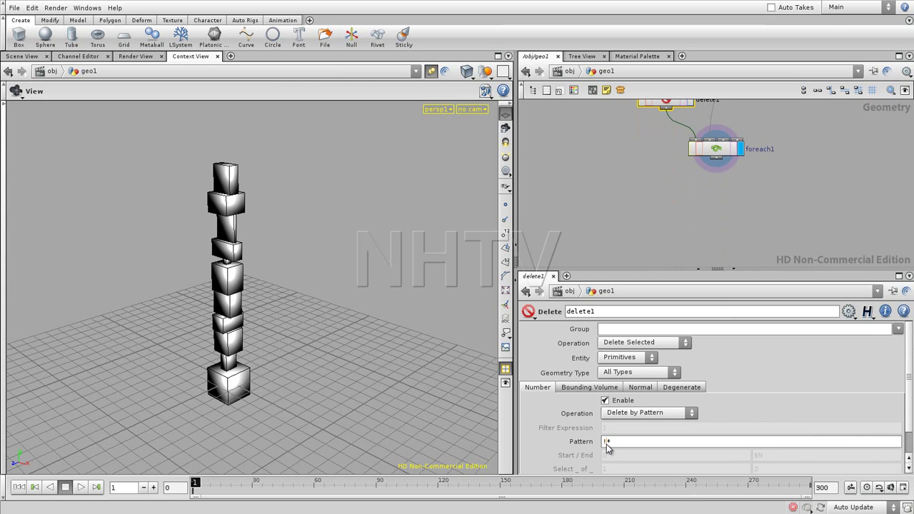
pyautogui.press('Return')
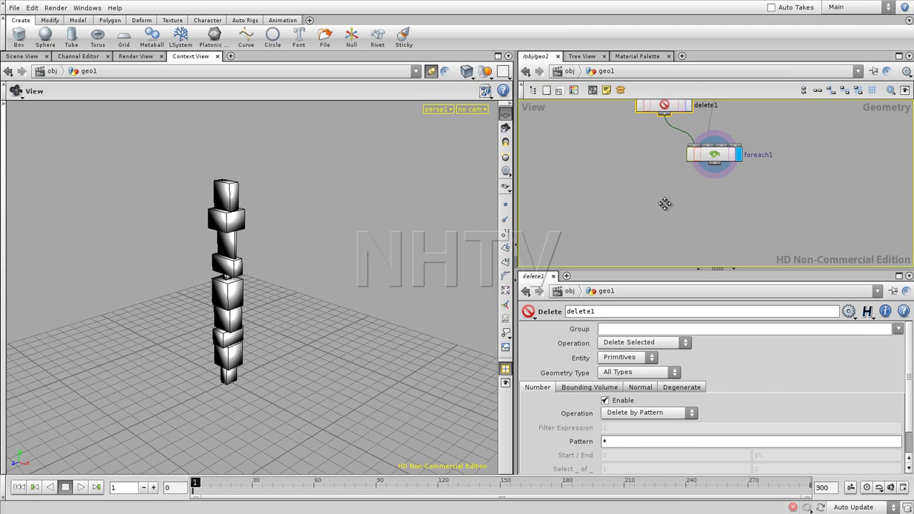
# Step: Check box1 and Delete outputs, restore foreach1's display flag, and enter foreach1
pyautogui.press('h')
pyautogui.click(722, 116)
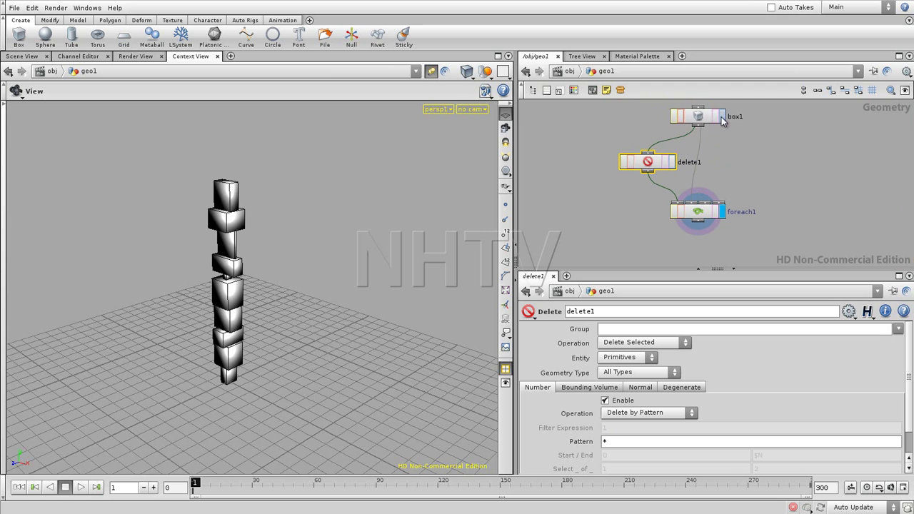
pyautogui.click(674, 164)
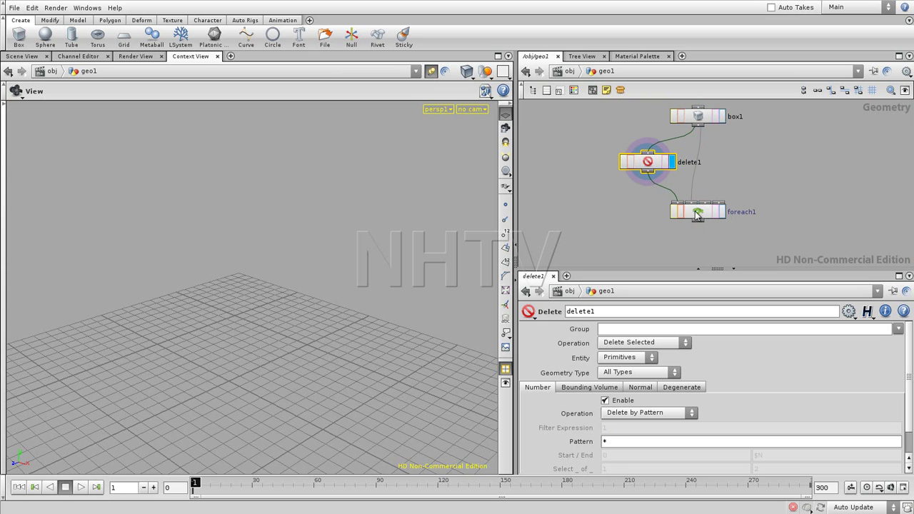
pyautogui.click(721, 211)
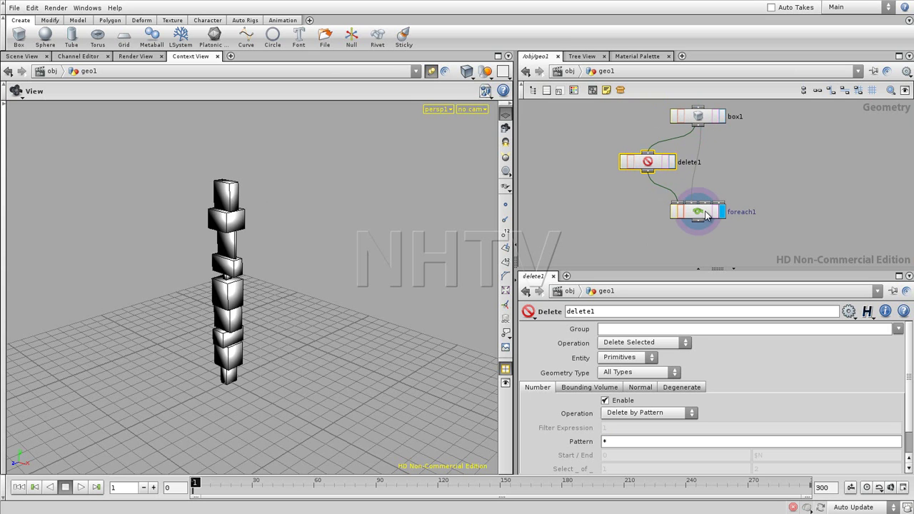
pyautogui.doubleClick(698, 218)
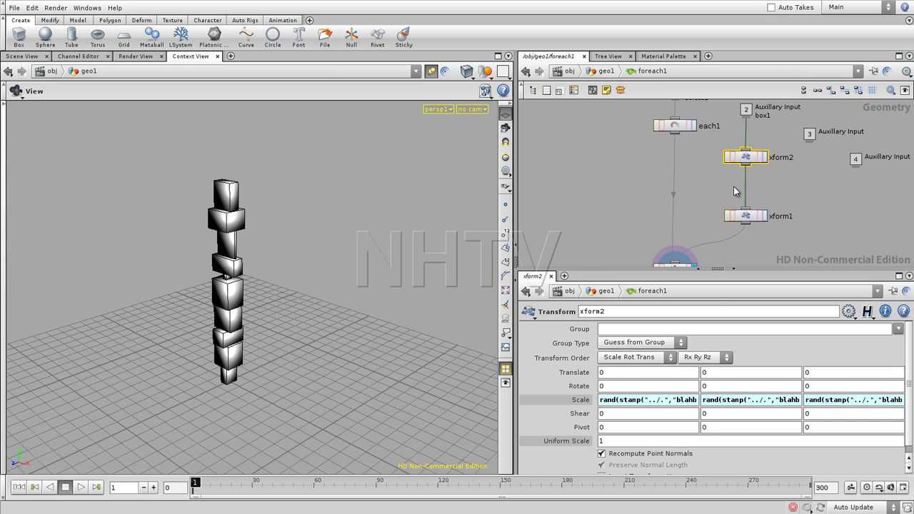
pyautogui.scroll(-3, 694, 206)
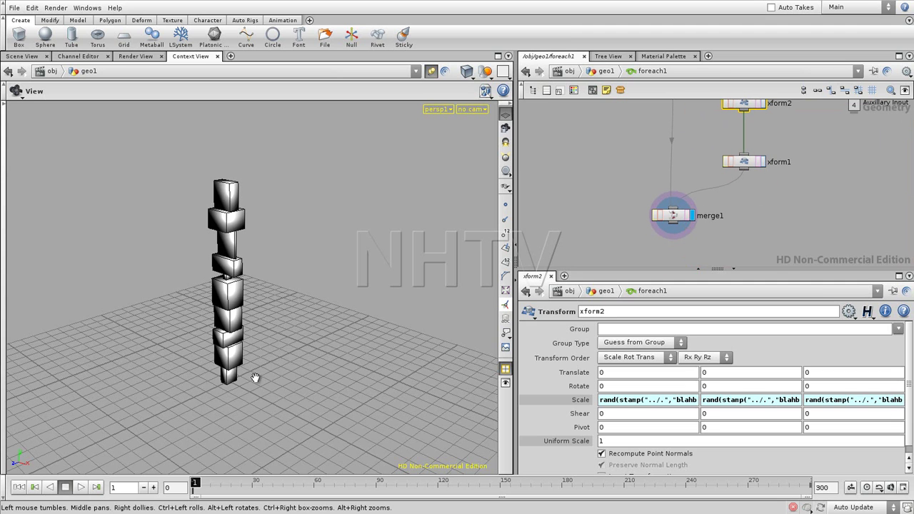
pyautogui.moveTo(618, 198); pyautogui.dragTo(616, 224, button='middle')
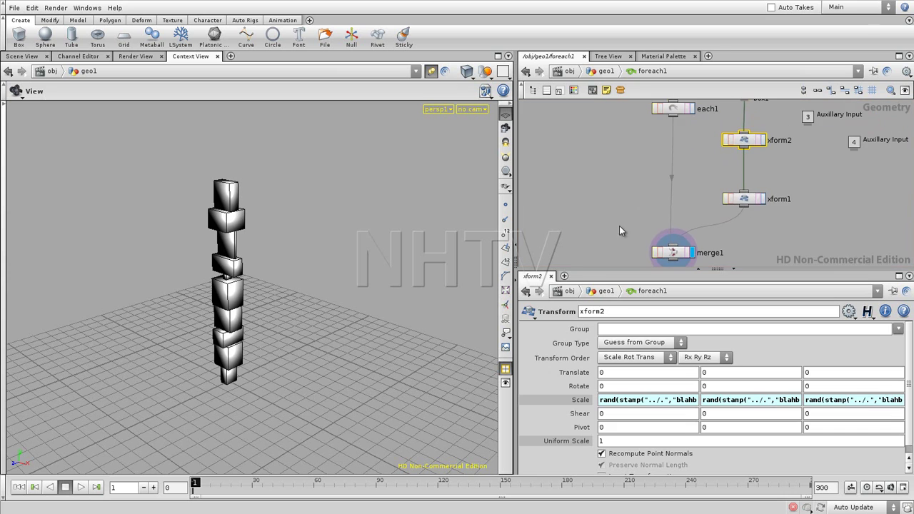
pyautogui.press('u')
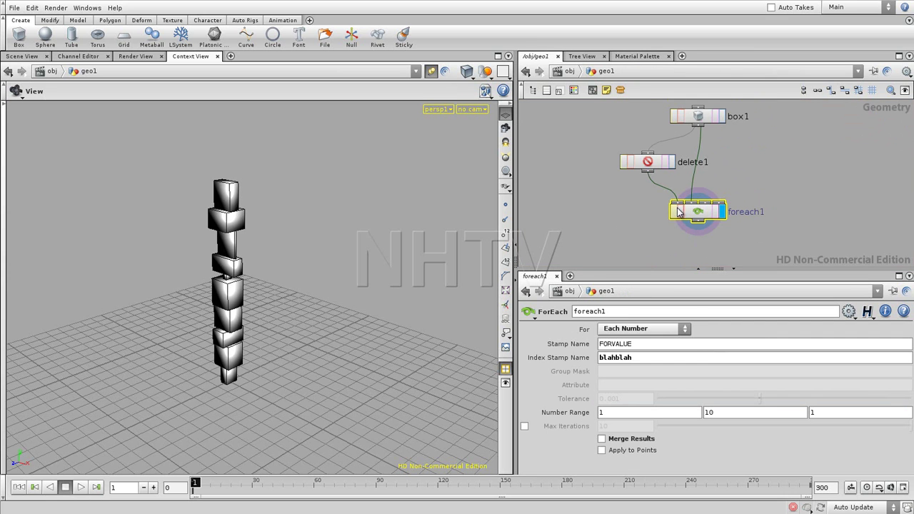
pyautogui.doubleClick(698, 216)
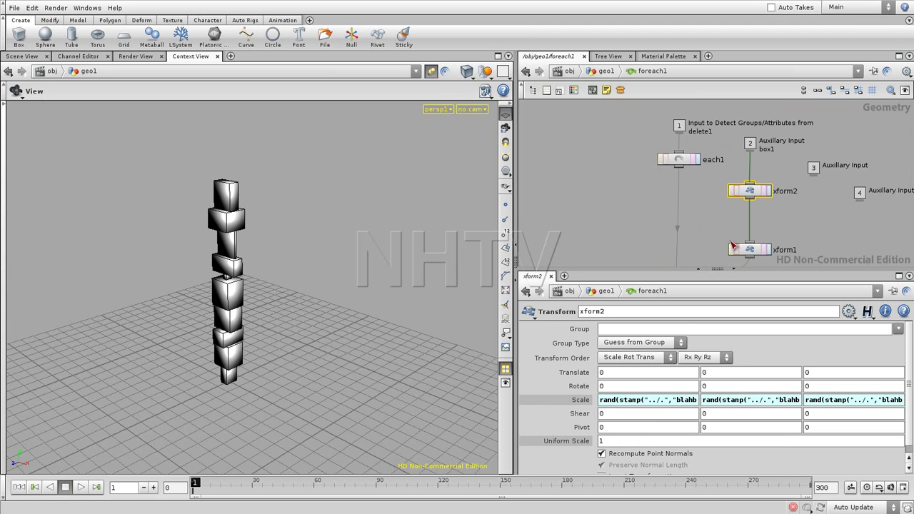
# Step: Raise a Scale seed offset on xform2 from 20 to 29, then orbit the new column
pyautogui.click(650, 241)
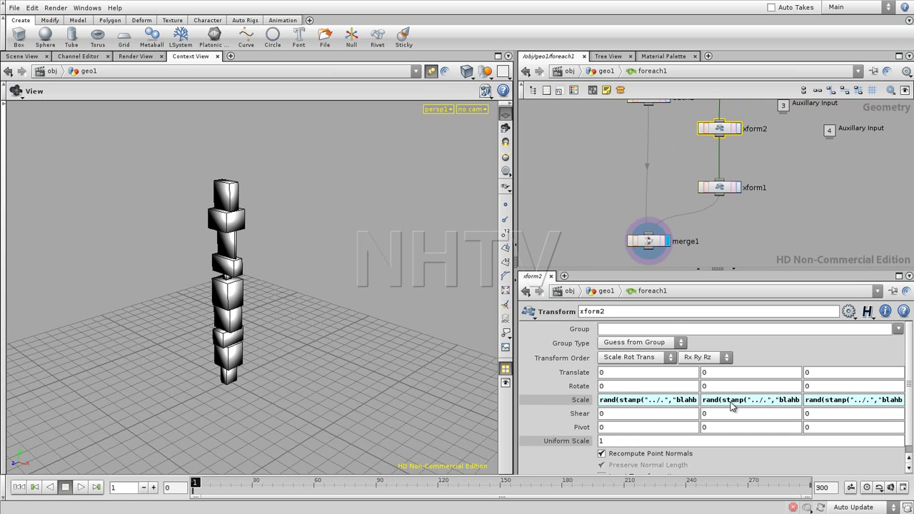
pyautogui.click(736, 400)
pyautogui.click(766, 235)
pyautogui.click(670, 400)
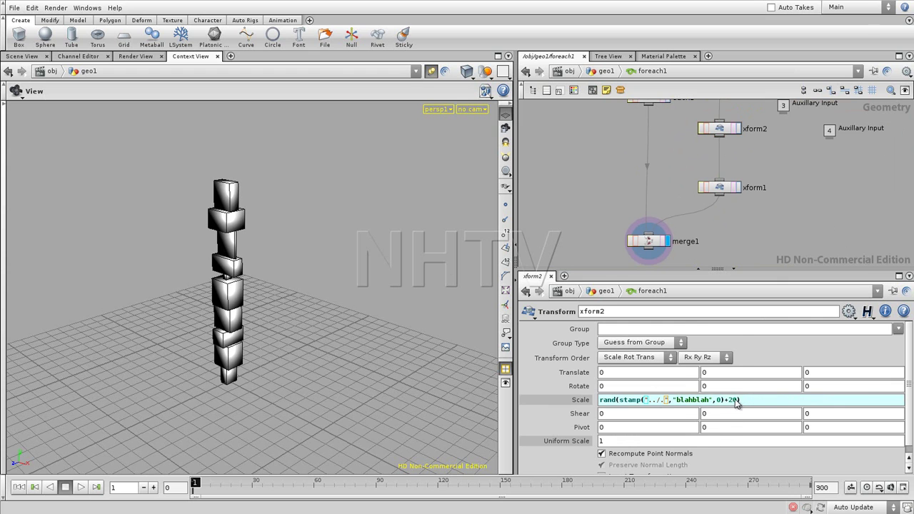
pyautogui.middleClick(734, 402)
pyautogui.moveTo(734, 404); pyautogui.dragTo(806, 370, button='middle')
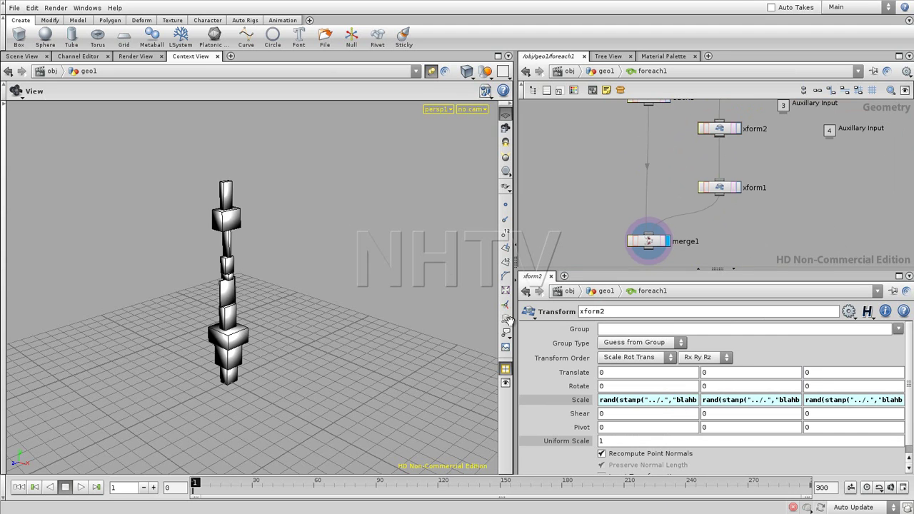
pyautogui.moveTo(243, 304)
pyautogui.mouseDown()
pyautogui.moveTo(270, 298)
pyautogui.moveTo(235, 300)
pyautogui.mouseUp()
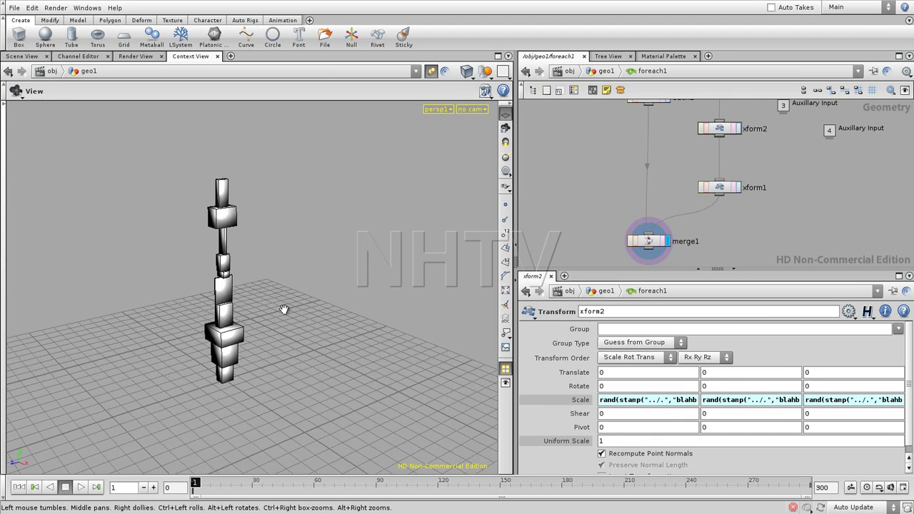
pyautogui.moveTo(739, 231); pyautogui.dragTo(724, 233, button='middle')
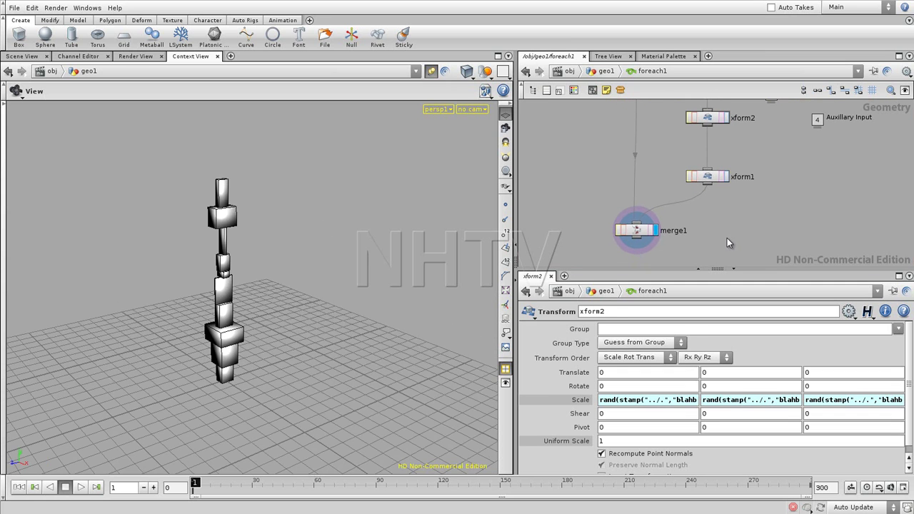
# Step: Recentre the geo1 nodes, dive into foreach1, and reveal xform2's Scale X expression
pyautogui.press('u')
pyautogui.moveTo(790, 202); pyautogui.dragTo(607, 215, button='middle')
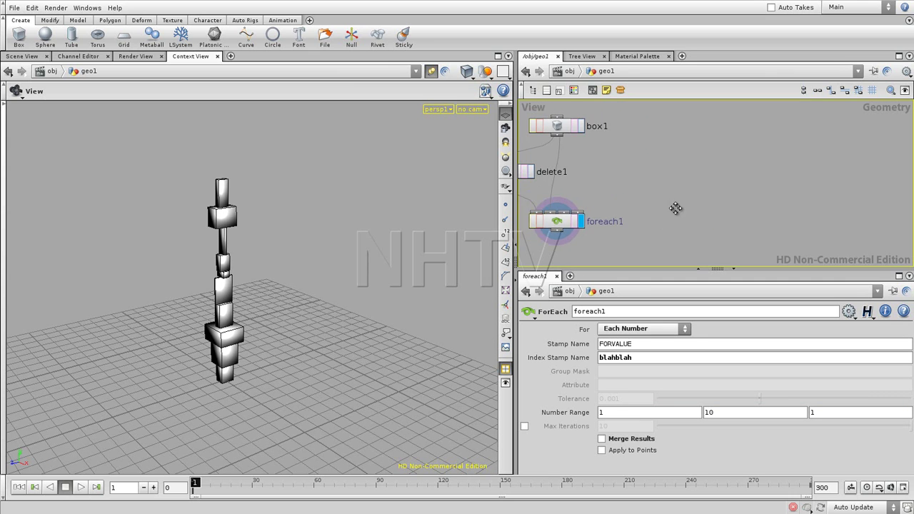
pyautogui.moveTo(601, 217); pyautogui.dragTo(646, 222, button='middle')
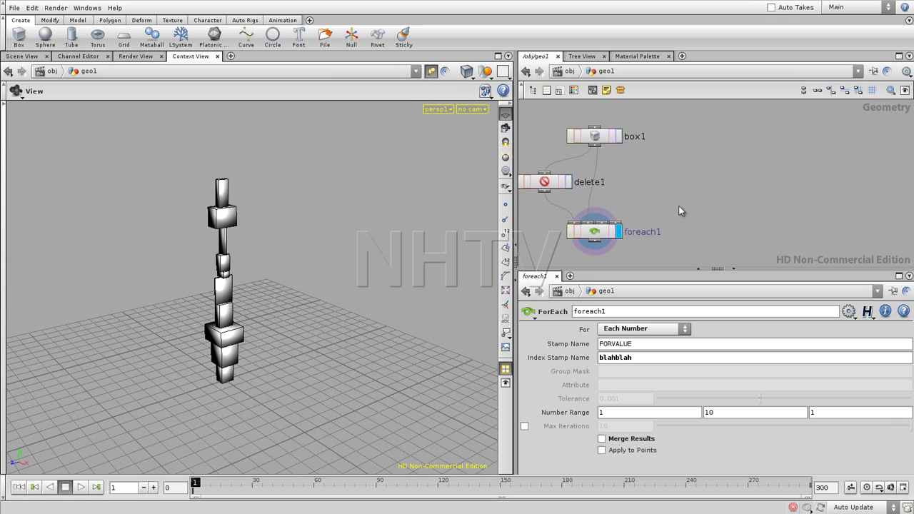
pyautogui.moveTo(663, 219); pyautogui.dragTo(694, 205, button='middle')
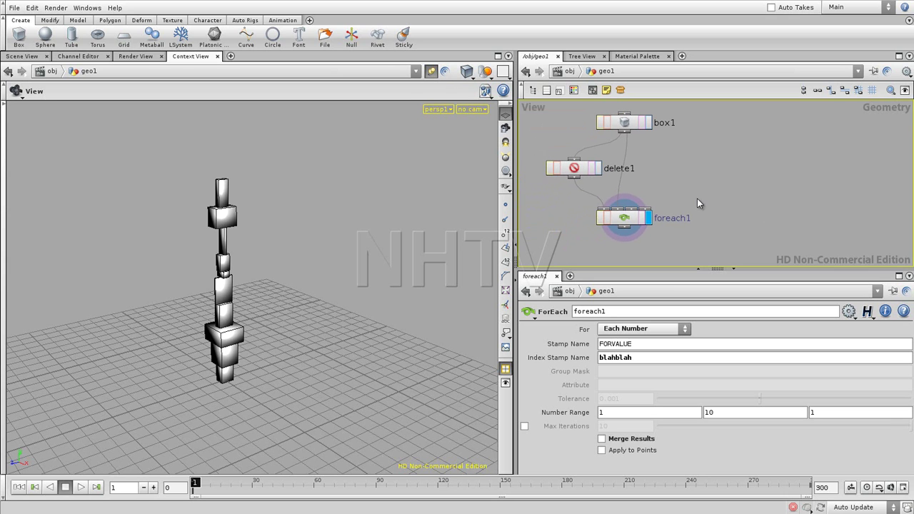
pyautogui.doubleClick(626, 221)
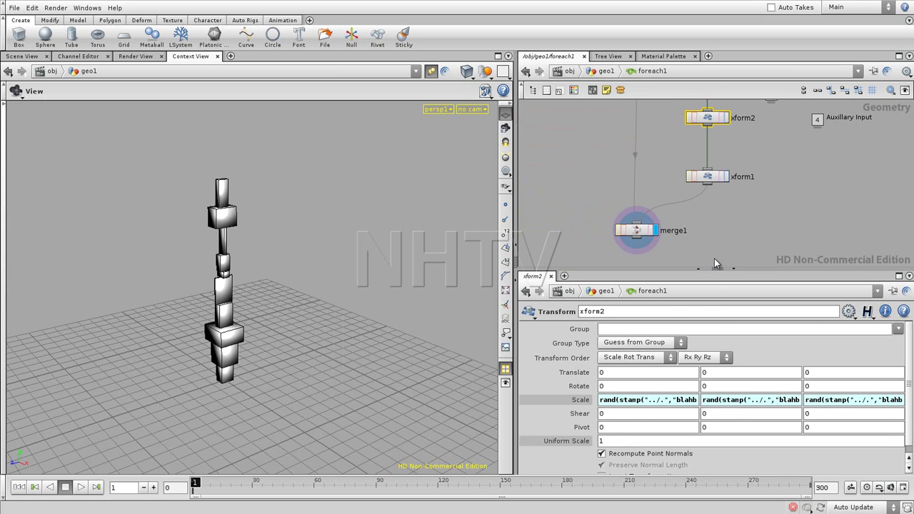
pyautogui.click(624, 403)
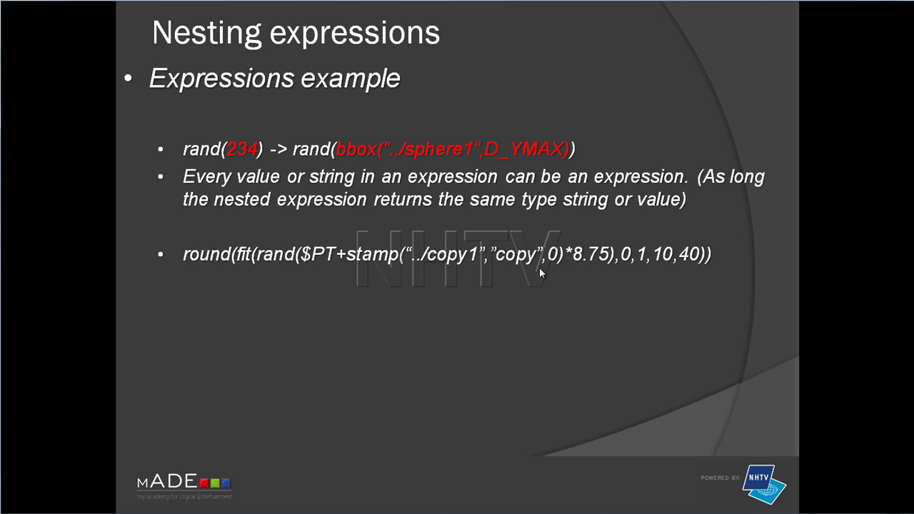
# Step: Advance the slideshow to the nesting dolls expression example slide
pyautogui.click(558, 314)
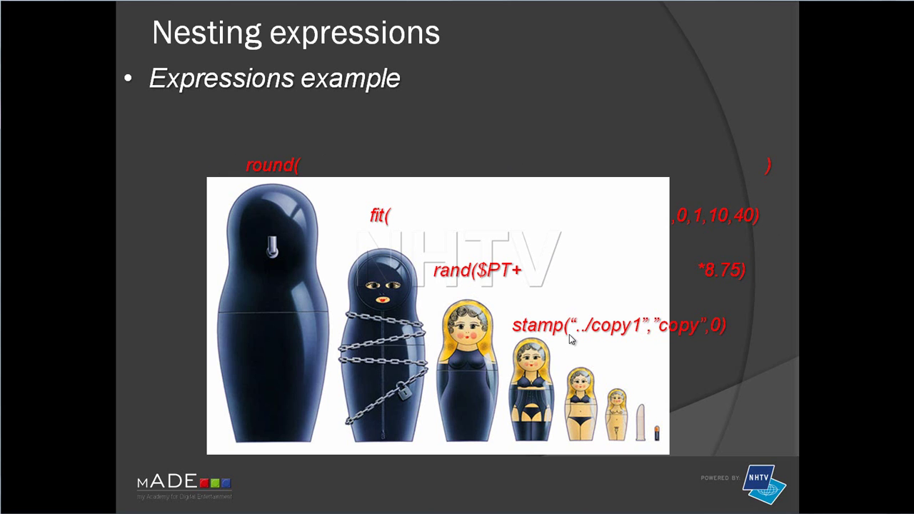
# Step: Advance through the indented expression and forloop/copy title slides to the Stamp expression slide
pyautogui.click(582, 266)
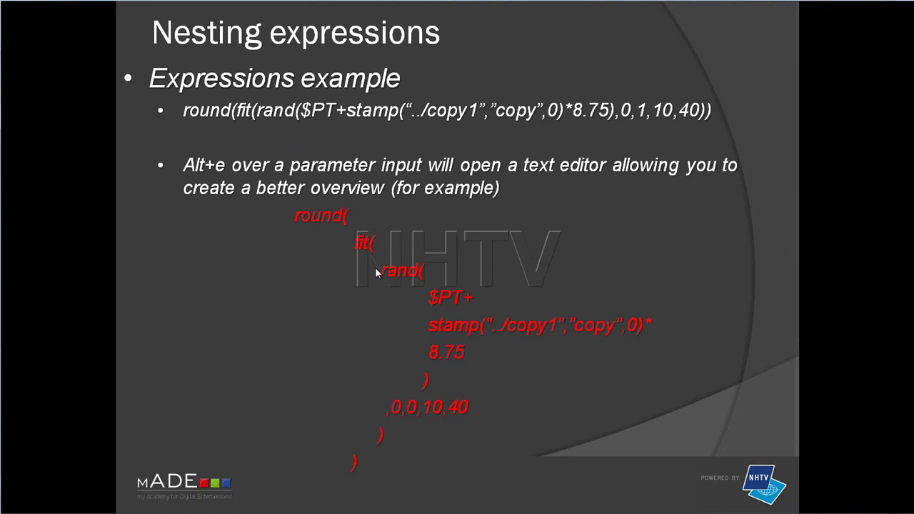
pyautogui.click(460, 350)
pyautogui.click(461, 347)
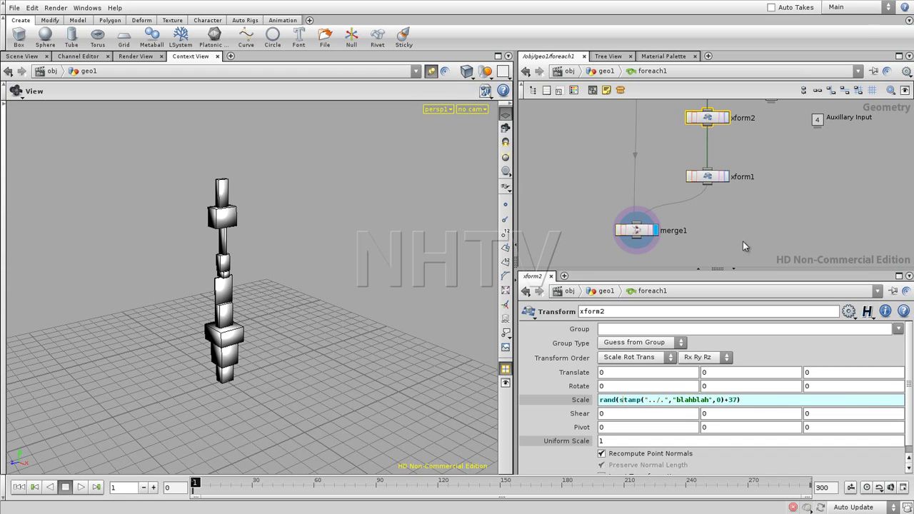
# Step: In geo1, create a copy1 node and set it as the displayed output
pyautogui.press('i')
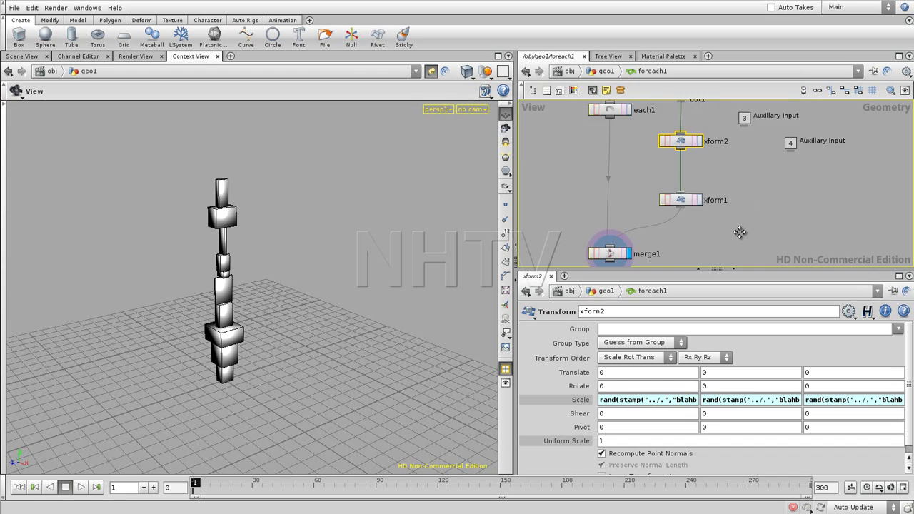
pyautogui.press('u')
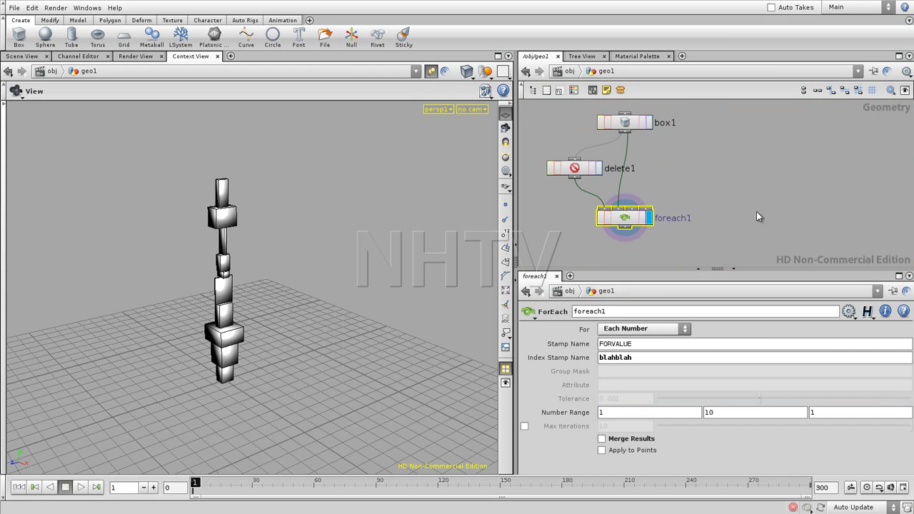
pyautogui.moveTo(754, 170); pyautogui.dragTo(761, 197, button='middle')
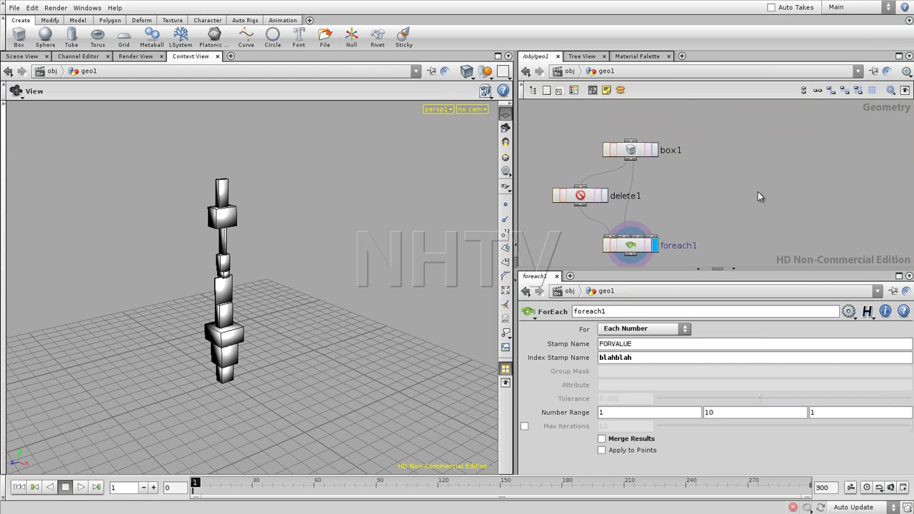
pyautogui.press('Tab')
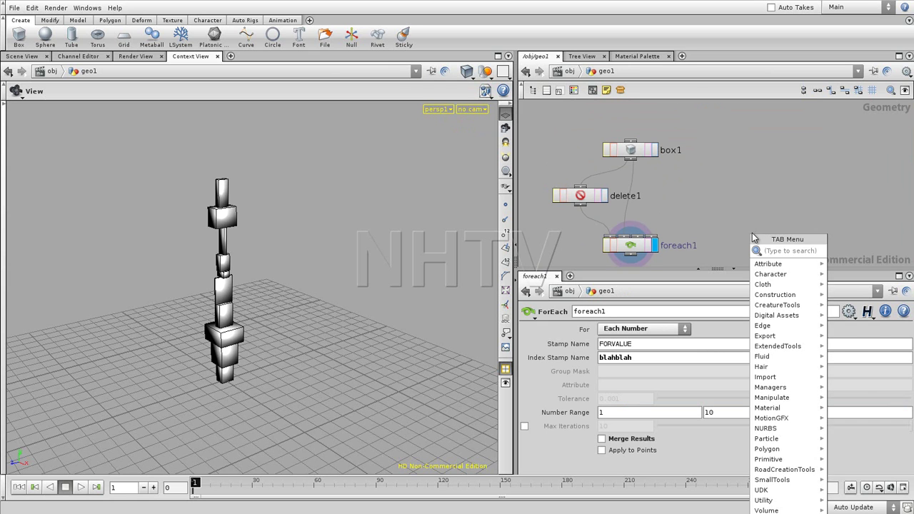
pyautogui.write('Circlecopy')
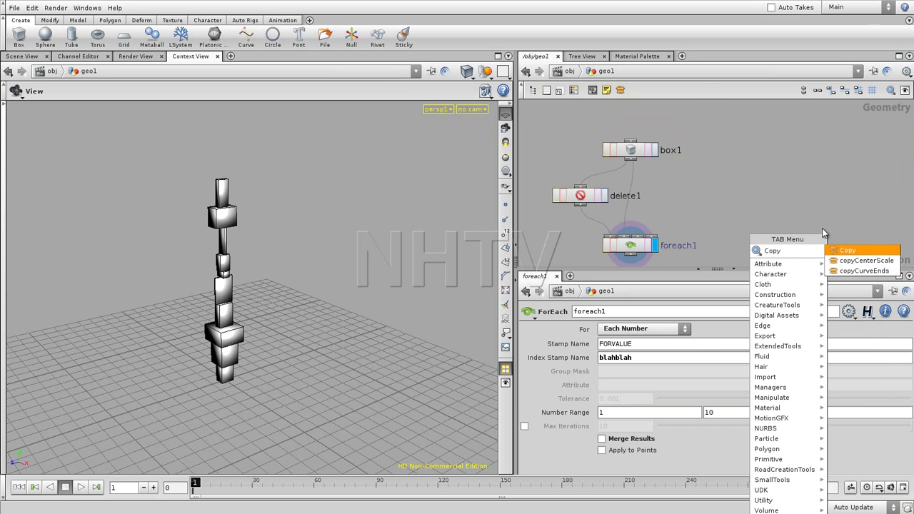
pyautogui.press('Return')
pyautogui.click(760, 192)
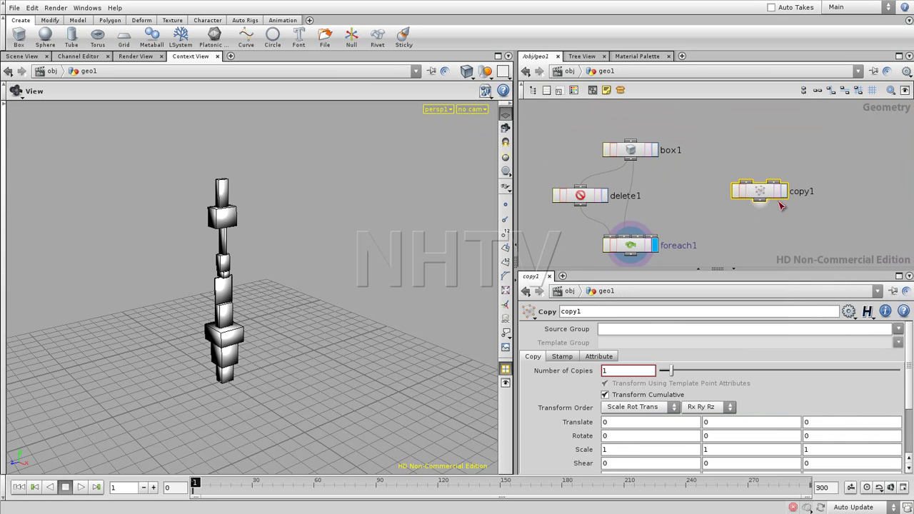
pyautogui.click(783, 191)
pyautogui.moveTo(760, 193); pyautogui.dragTo(763, 223)
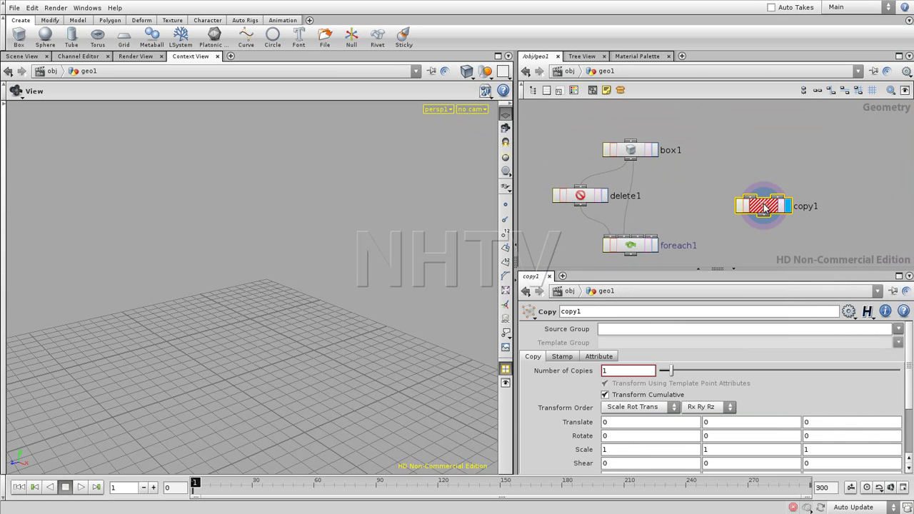
pyautogui.click(800, 157)
# Step: Add a grid1 node at the upper right of the network
pyautogui.press('Tab')
pyautogui.write('Grid')
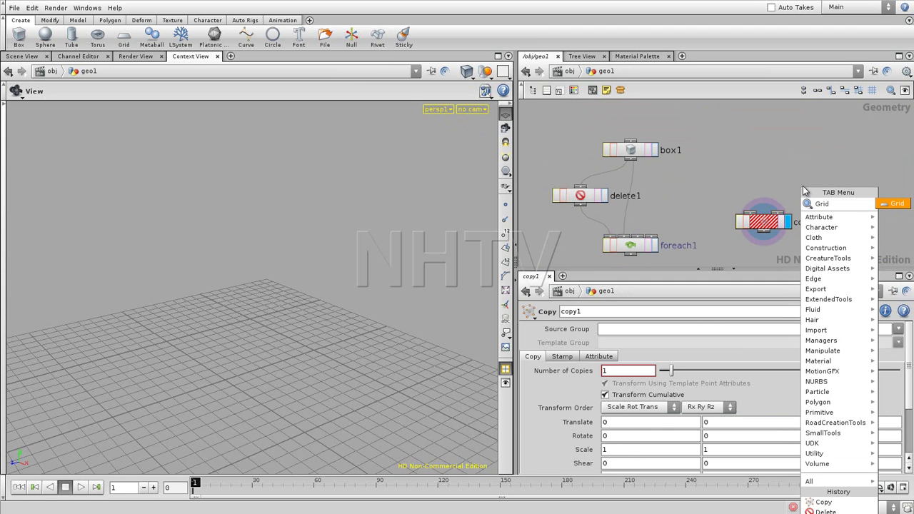
pyautogui.click(893, 207)
pyautogui.click(827, 150)
pyautogui.click(761, 171)
# Step: Wire box1 into copy1, then duplicate it as box2 and feed box2 into copy1 instead
pyautogui.moveTo(630, 159)
pyautogui.mouseDown()
pyautogui.moveTo(750, 213)
pyautogui.moveTo(770, 237)
pyautogui.mouseUp()
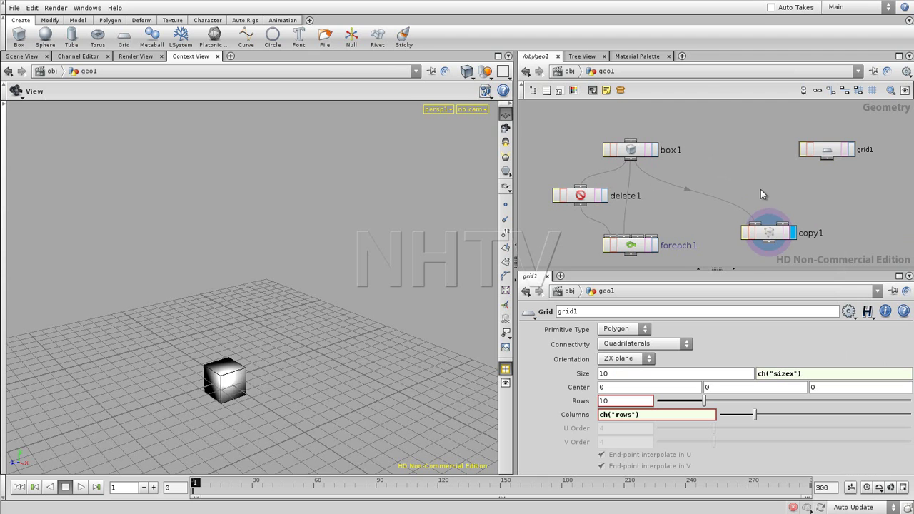
pyautogui.press('Tab')
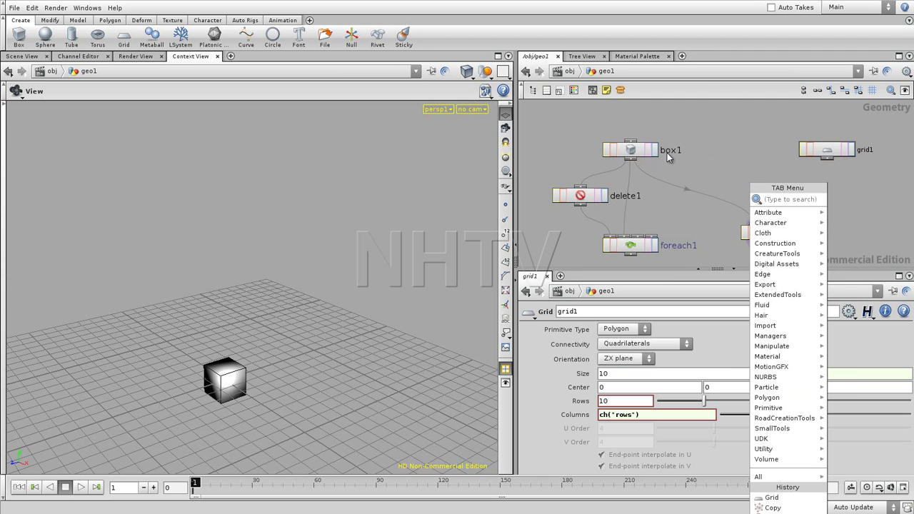
pyautogui.click(647, 153)
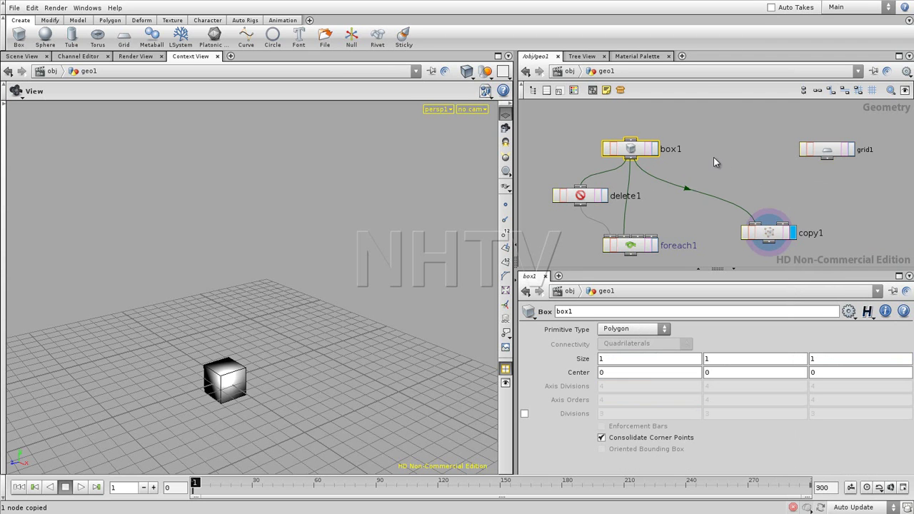
pyautogui.hotkey('ctrl', 'c')
pyautogui.hotkey('ctrl', 'v')
pyautogui.moveTo(741, 202)
pyautogui.mouseDown()
pyautogui.moveTo(735, 149)
pyautogui.moveTo(722, 140)
pyautogui.mouseUp()
pyautogui.click(665, 178)
pyautogui.click(736, 158)
# Step: Insert Transform node xform1 between box2 and copy1, and use grid1 as the copy template
pyautogui.press('Tab')
pyautogui.write('trans')
pyautogui.press('Return')
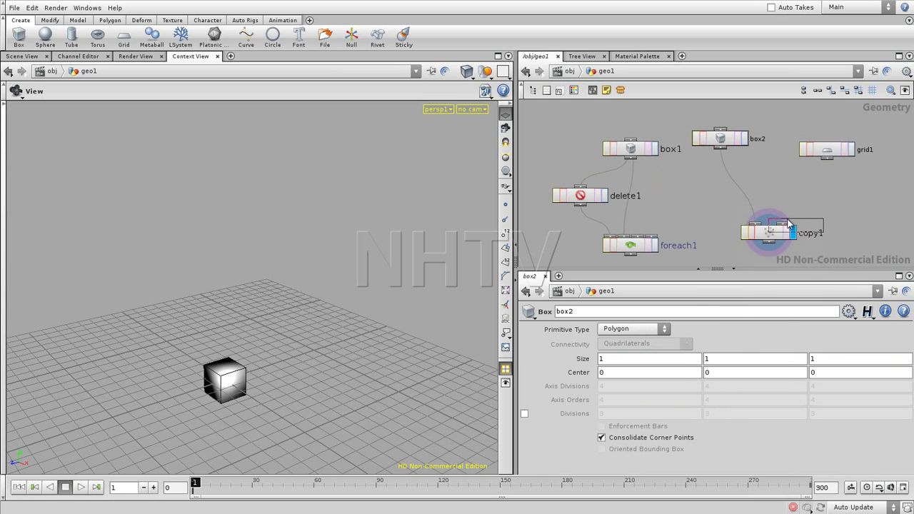
pyautogui.click(729, 180)
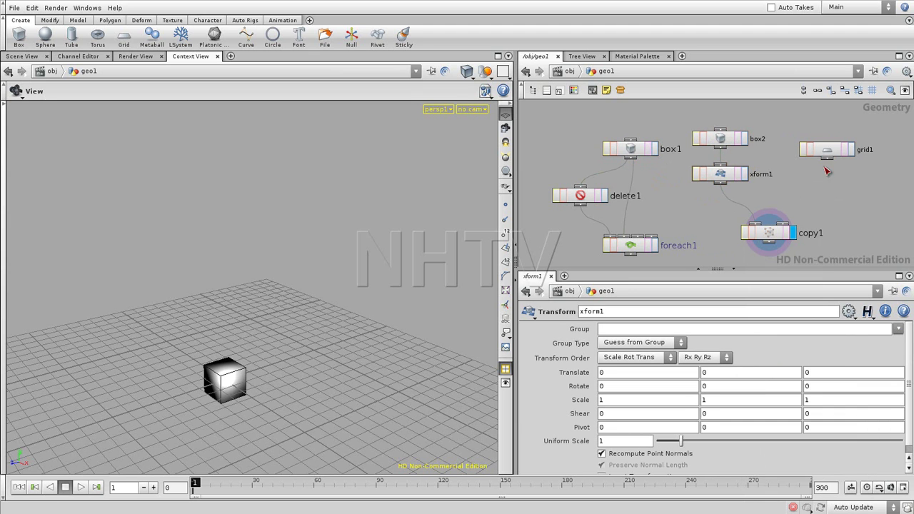
pyautogui.moveTo(828, 158); pyautogui.dragTo(788, 227)
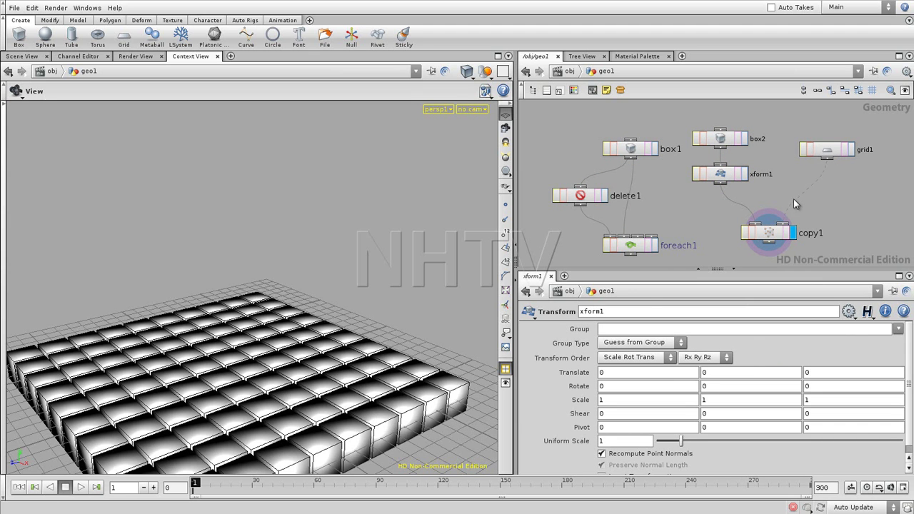
pyautogui.moveTo(286, 264)
pyautogui.mouseDown()
pyautogui.moveTo(292, 310)
pyautogui.moveTo(354, 280)
pyautogui.mouseUp()
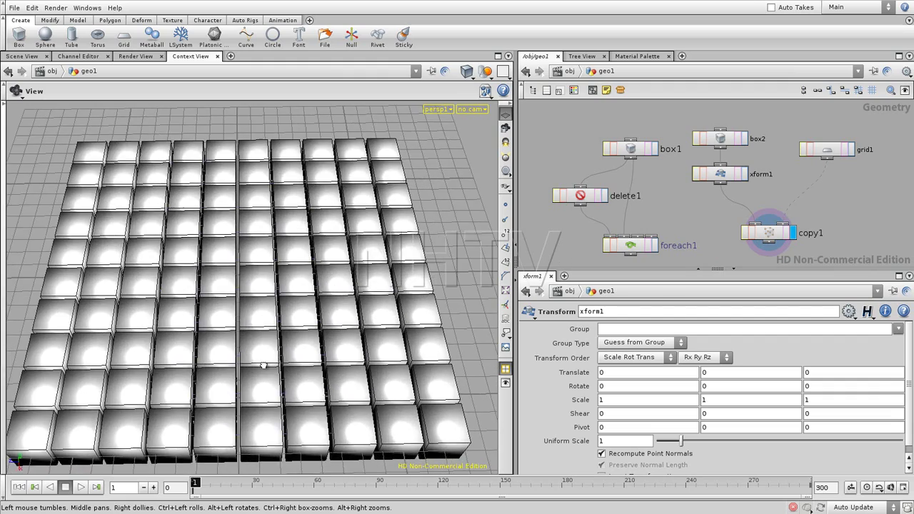
pyautogui.moveTo(354, 280); pyautogui.dragTo(367, 373, button='right')
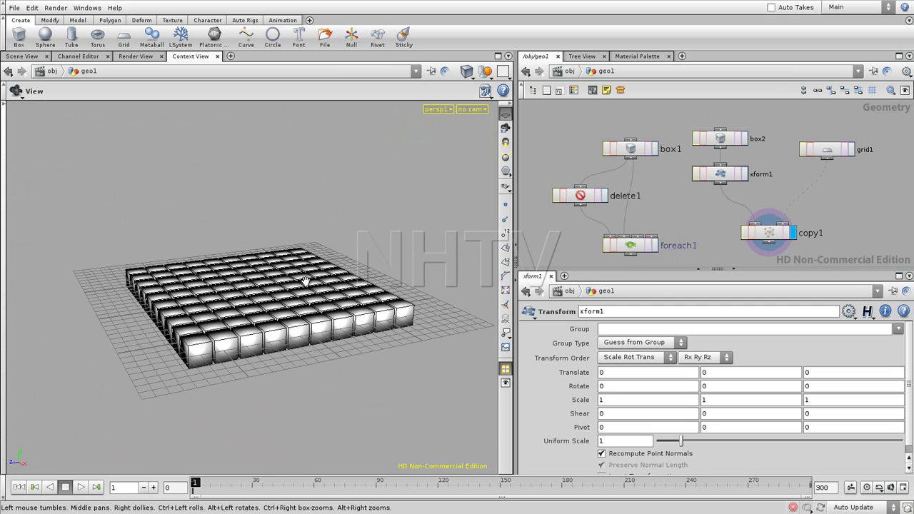
pyautogui.moveTo(267, 285); pyautogui.dragTo(358, 323)
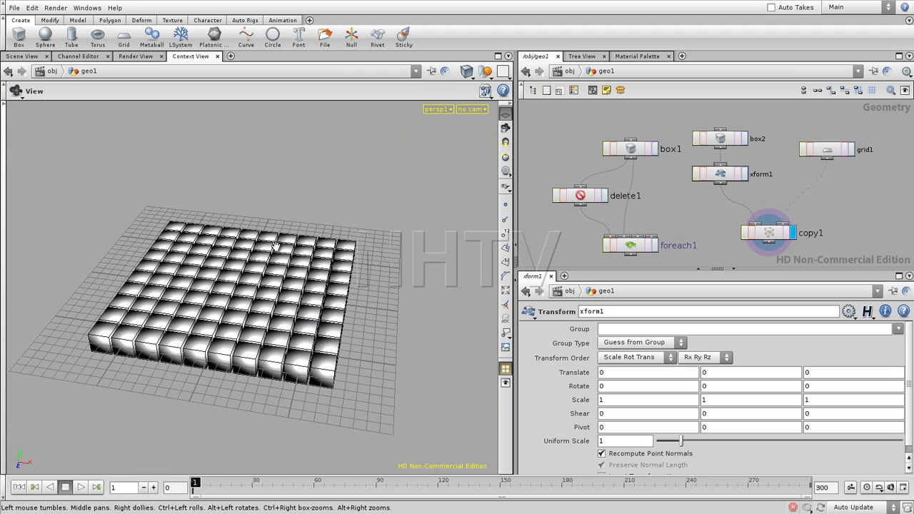
# Step: Show grid1 alone with its points numbered 0–99, then select copy1 for its parameters
pyautogui.click(852, 149)
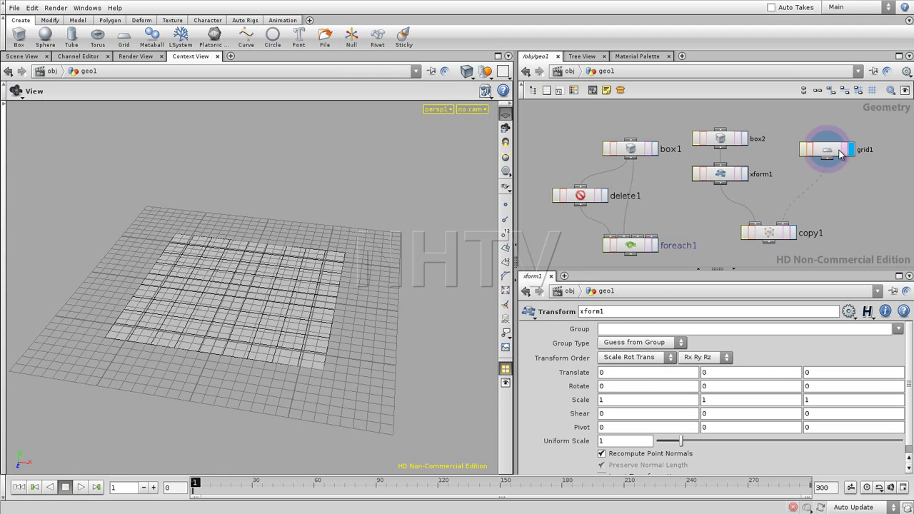
pyautogui.click(829, 150)
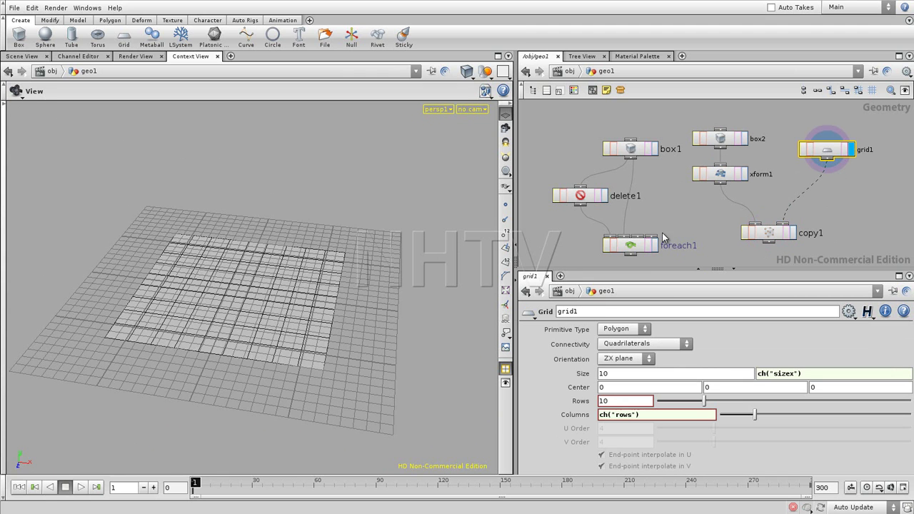
pyautogui.click(506, 233)
pyautogui.moveTo(223, 308)
pyautogui.mouseDown()
pyautogui.moveTo(265, 317)
pyautogui.moveTo(296, 306)
pyautogui.moveTo(106, 280)
pyautogui.mouseUp()
pyautogui.scroll(5, 198, 302)
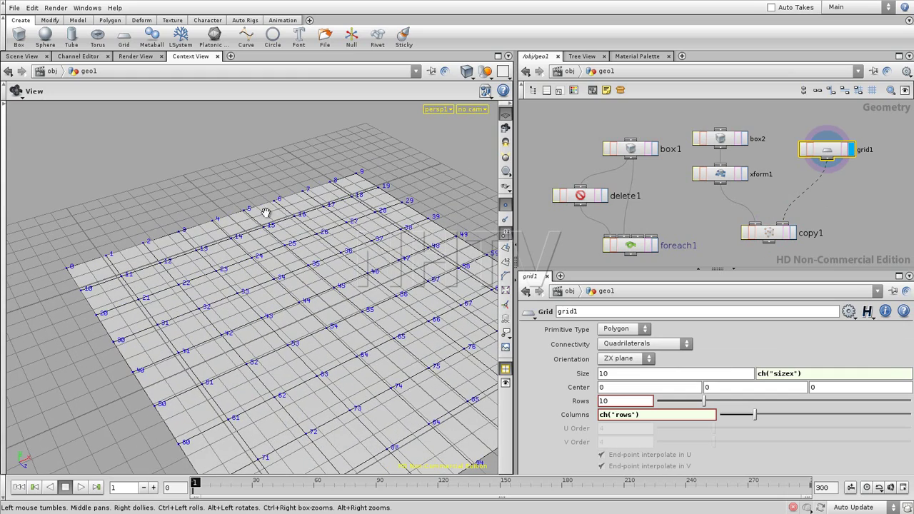
pyautogui.moveTo(378, 273)
pyautogui.mouseDown()
pyautogui.moveTo(265, 241)
pyautogui.moveTo(208, 384)
pyautogui.moveTo(259, 331)
pyautogui.moveTo(369, 333)
pyautogui.mouseUp()
pyautogui.click(841, 225)
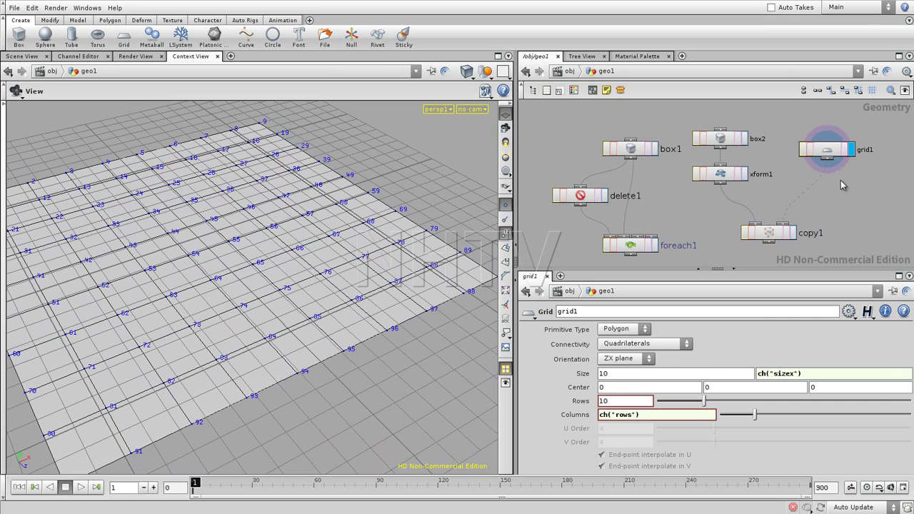
pyautogui.click(772, 237)
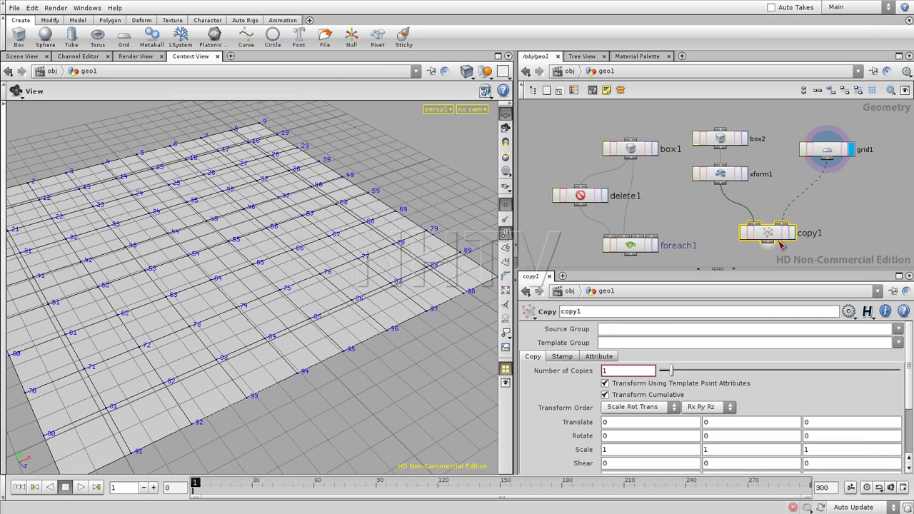
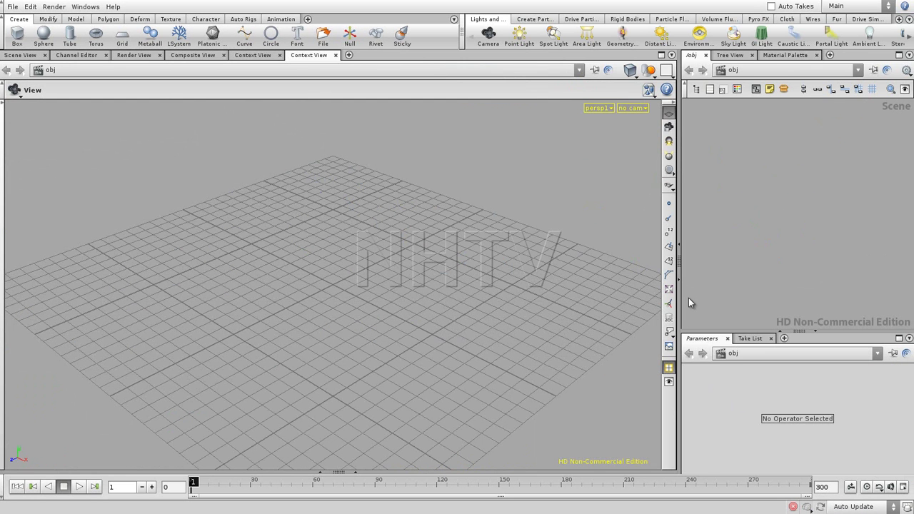
# Step: Widen the network and parameter panes, close both Context View tabs, and show the Scene View
pyautogui.moveTo(680, 298); pyautogui.dragTo(443, 315)
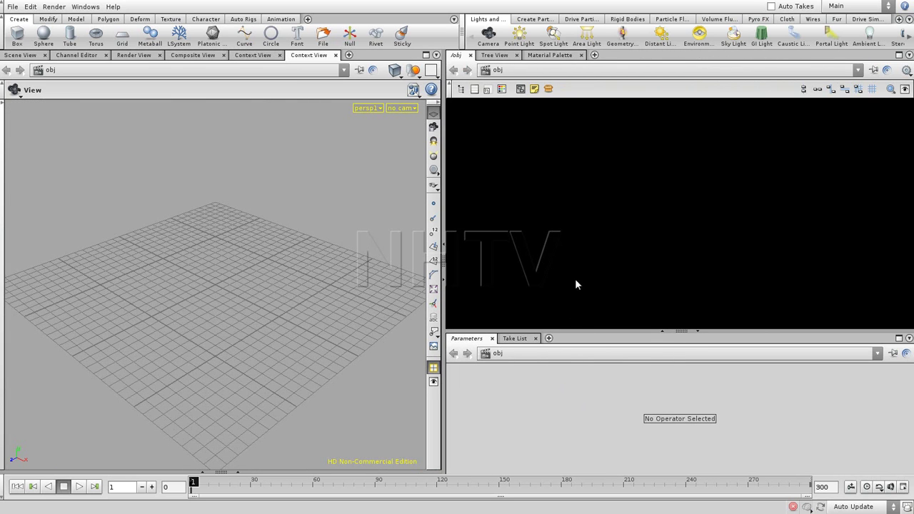
pyautogui.click(336, 56)
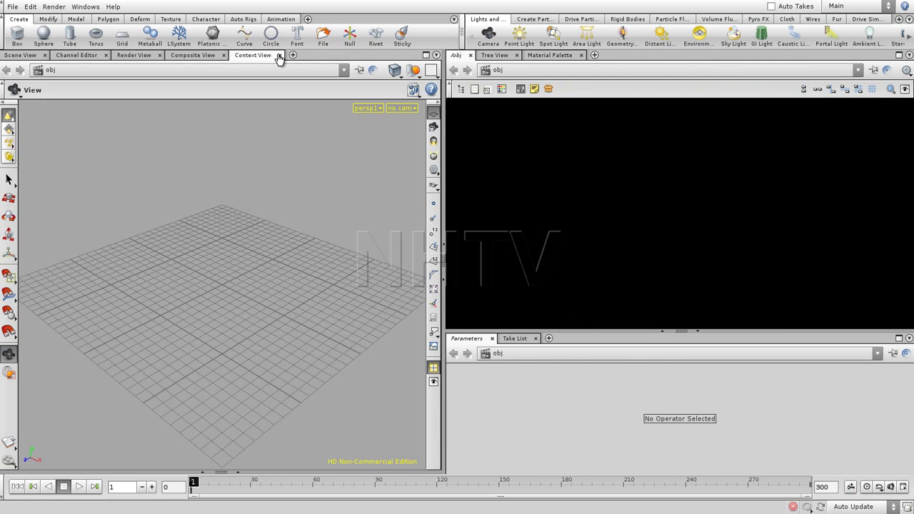
pyautogui.click(279, 55)
pyautogui.click(20, 55)
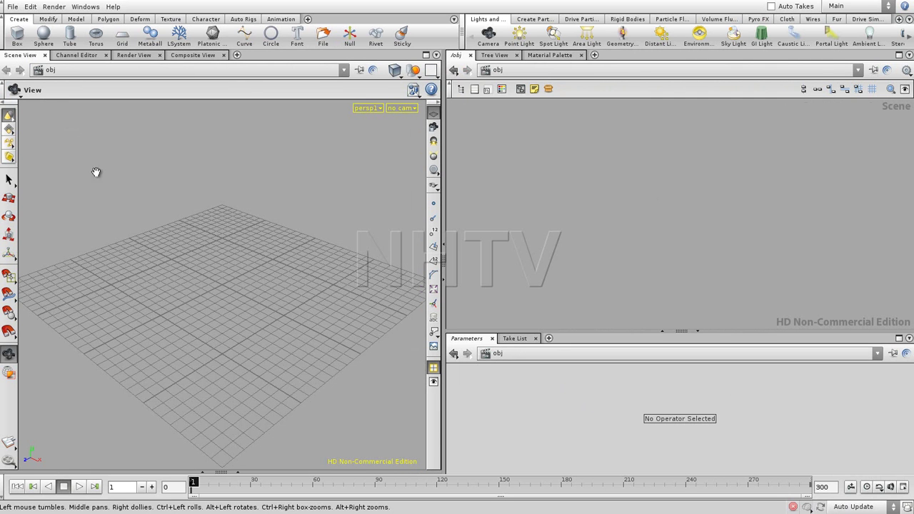
pyautogui.click(13, 7)
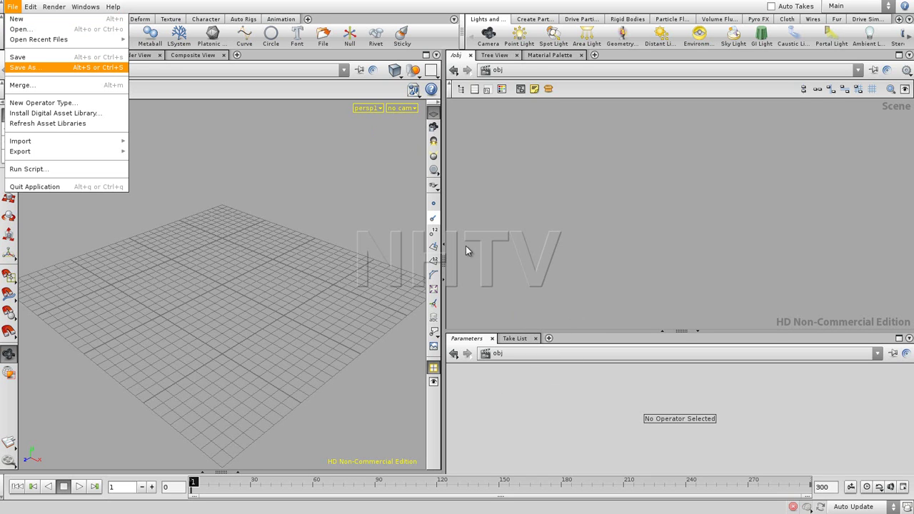
# Step: Open the most recent crash-saved .hip scene from the $TEMP folder
pyautogui.click(58, 32)
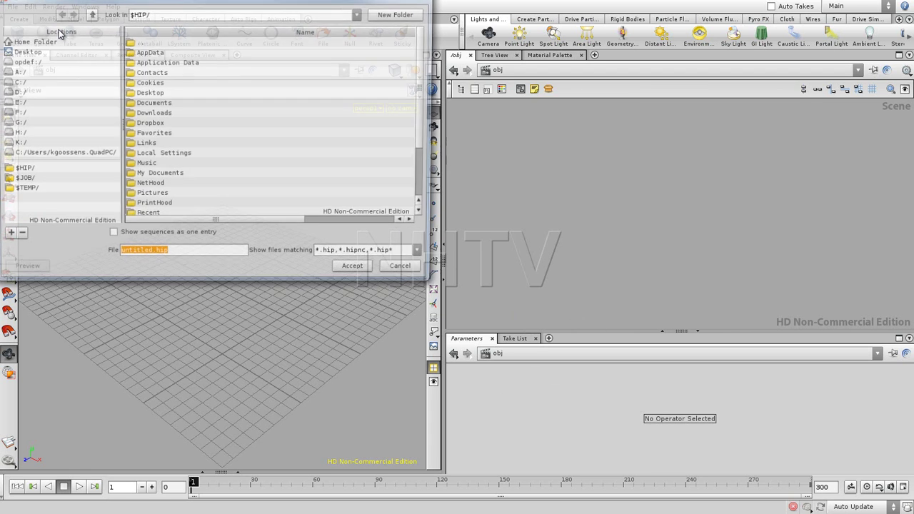
pyautogui.moveTo(204, 2); pyautogui.dragTo(367, 65)
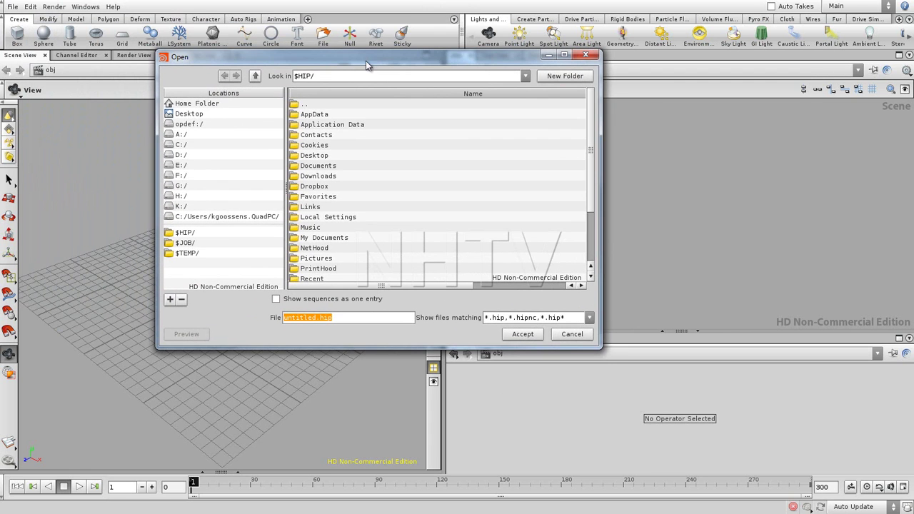
pyautogui.click(185, 255)
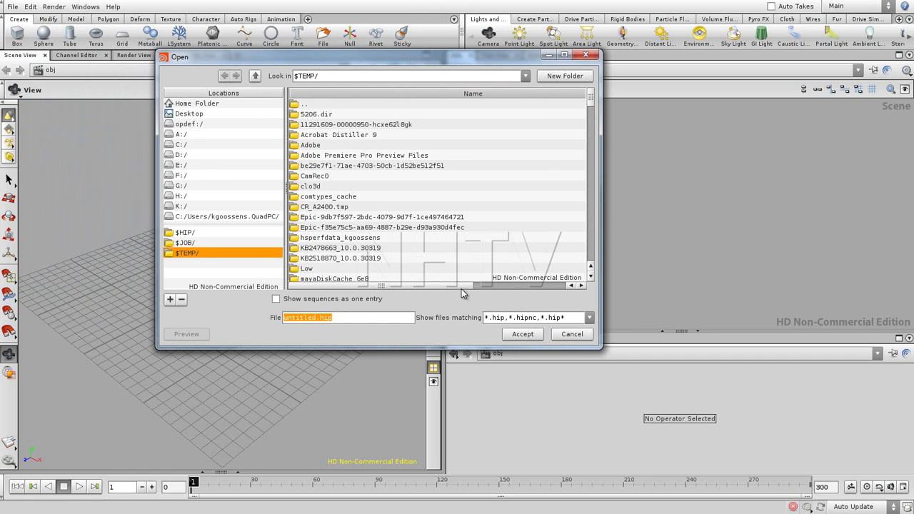
pyautogui.moveTo(462, 288); pyautogui.dragTo(554, 288)
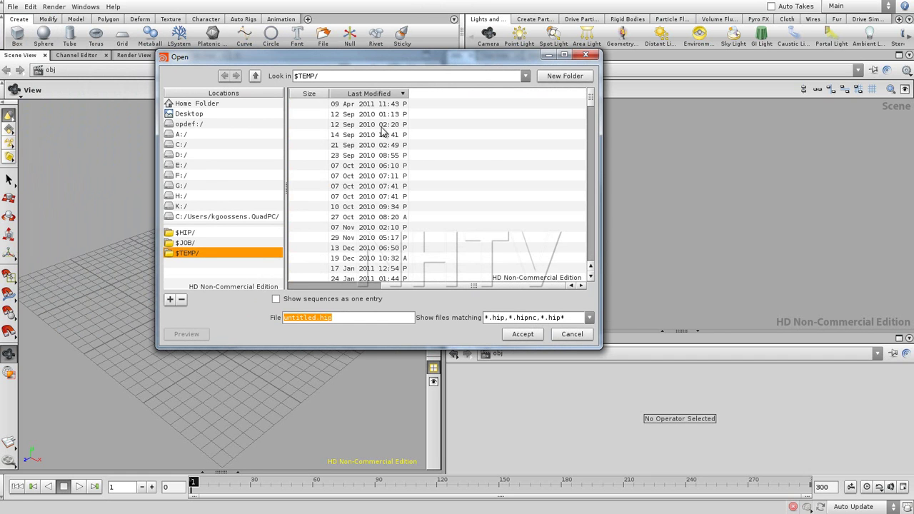
pyautogui.moveTo(590, 118); pyautogui.dragTo(590, 265)
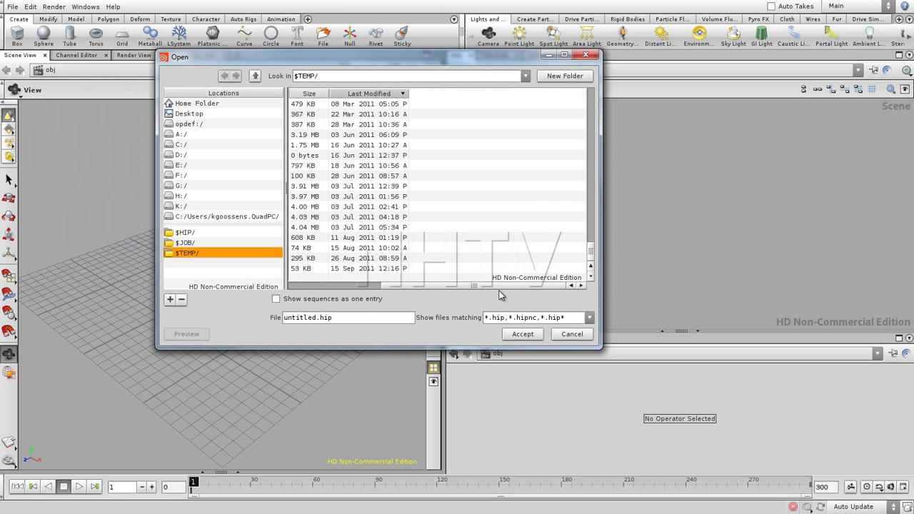
pyautogui.moveTo(474, 286); pyautogui.dragTo(380, 286)
pyautogui.click(349, 269)
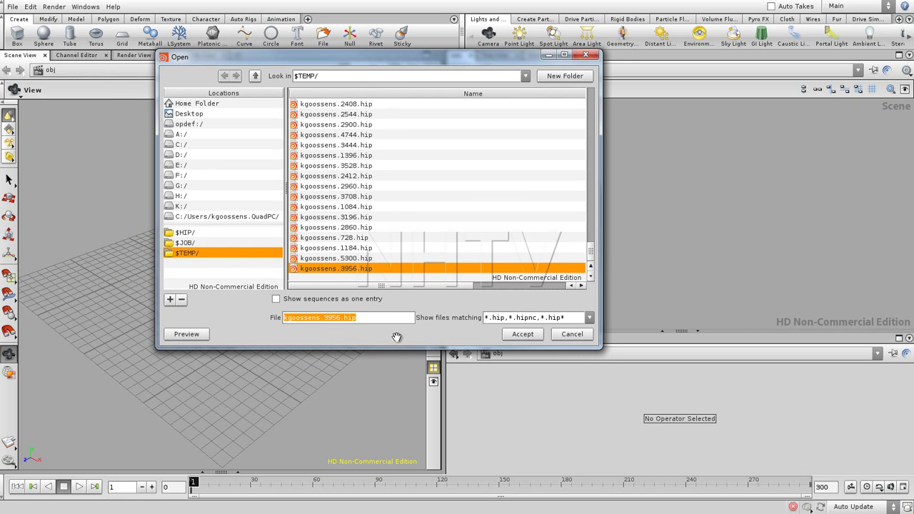
pyautogui.click(523, 334)
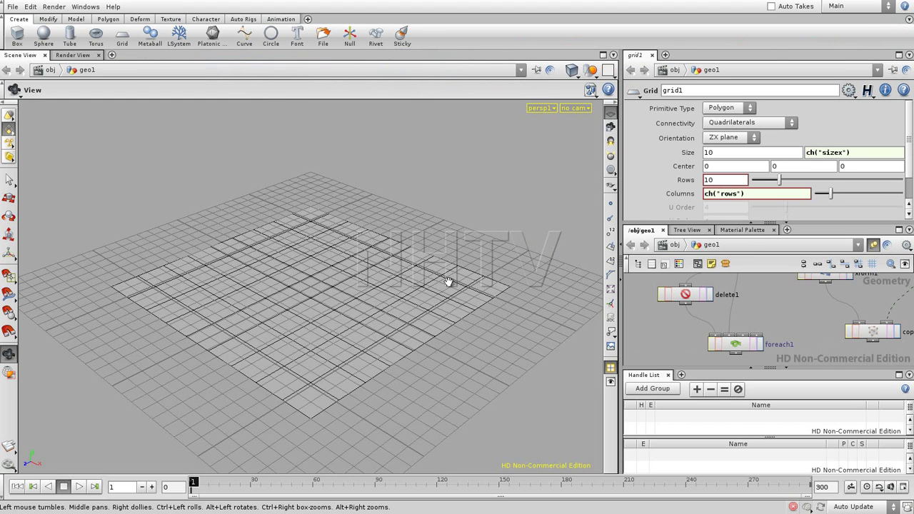
# Step: Widen the right panes, remove the Handle List, and place the network above the parameters
pyautogui.moveTo(622, 300); pyautogui.dragTo(431, 300)
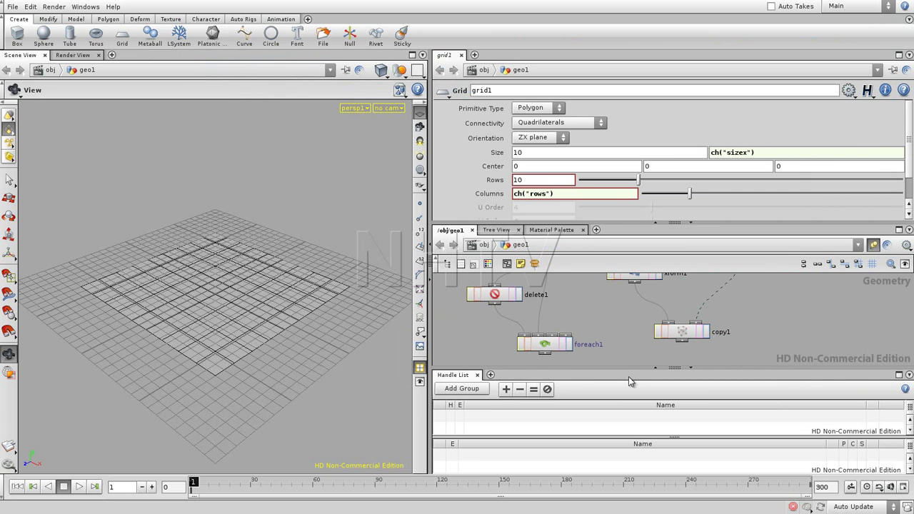
pyautogui.moveTo(486, 369); pyautogui.dragTo(486, 386)
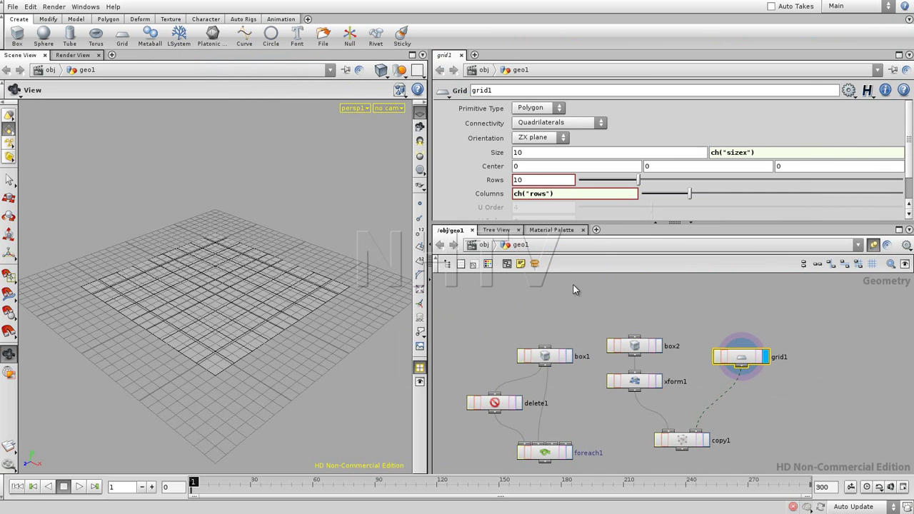
pyautogui.click(674, 223)
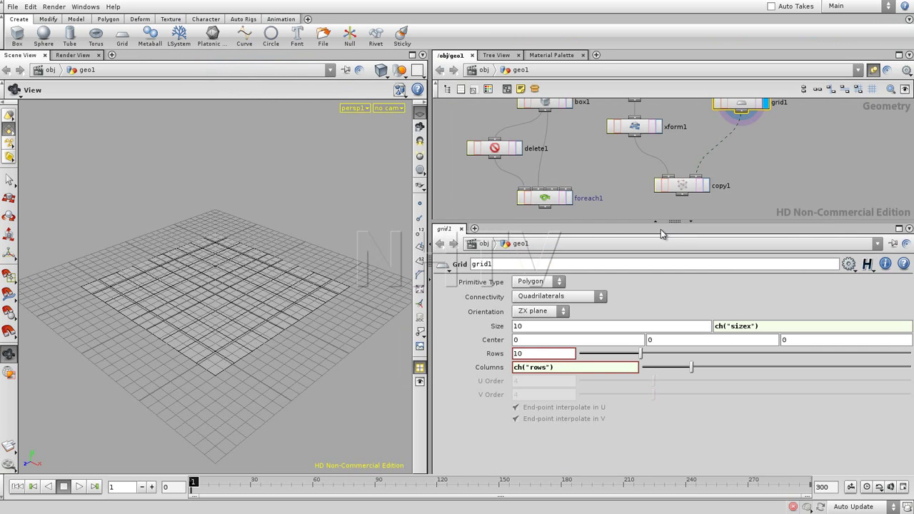
pyautogui.moveTo(627, 221); pyautogui.dragTo(604, 332)
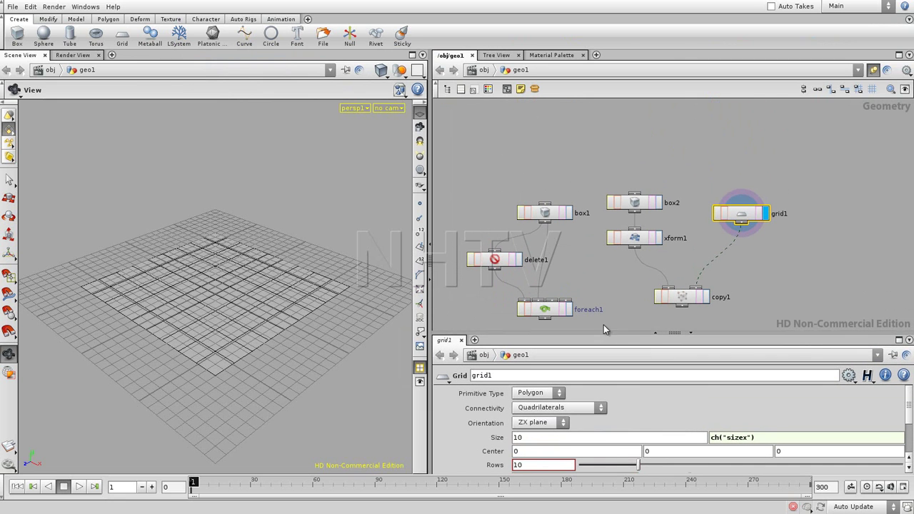
# Step: Switch to the Build desktop layout and enlarge the parameter pane
pyautogui.click(86, 7)
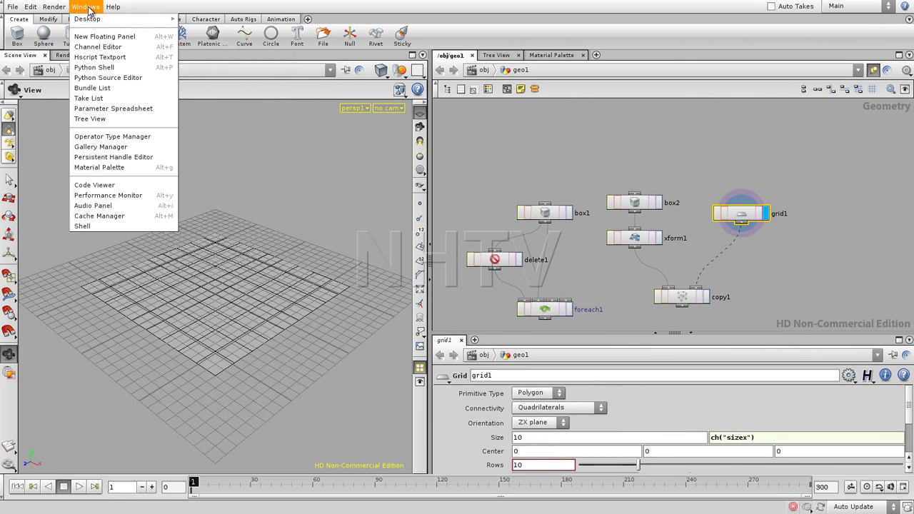
pyautogui.moveTo(87, 18)
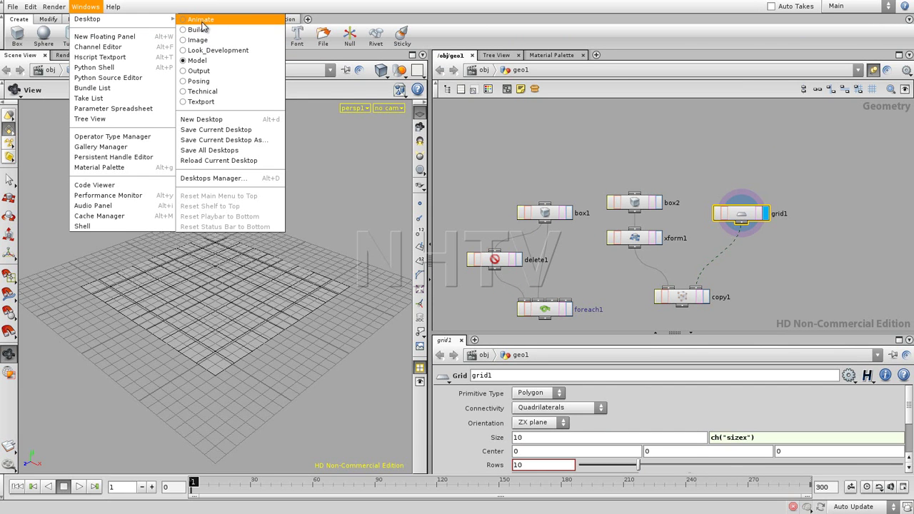
pyautogui.click(198, 29)
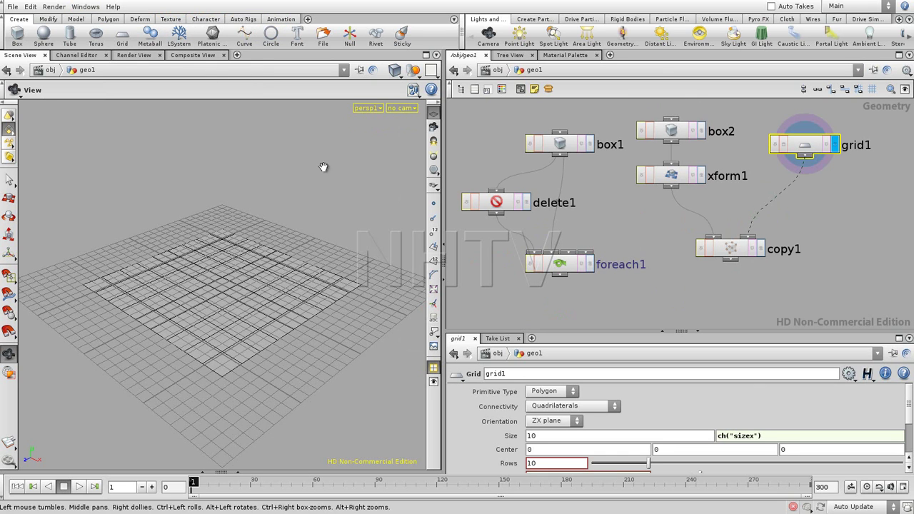
pyautogui.moveTo(630, 329); pyautogui.dragTo(624, 313)
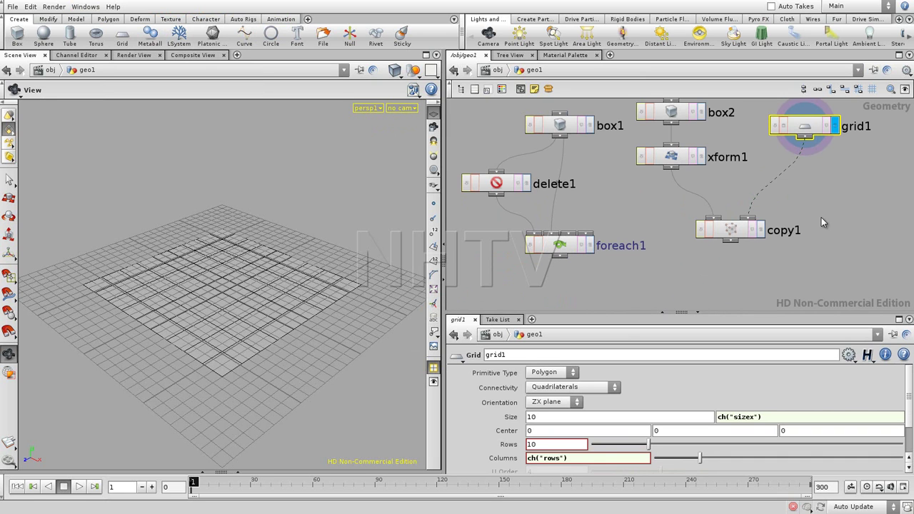
# Step: Display copy1's grid of boxes, show its parameters, and pan to xform1 and foreach1
pyautogui.click(752, 240)
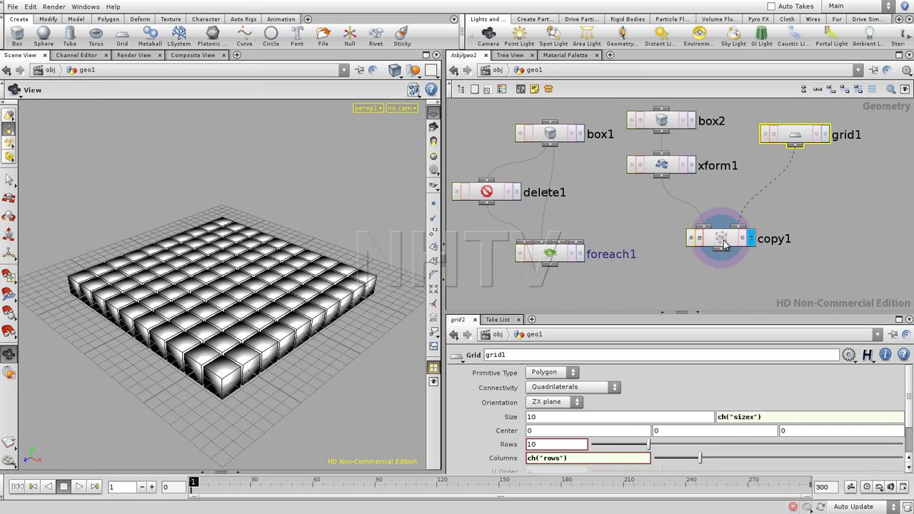
pyautogui.click(723, 243)
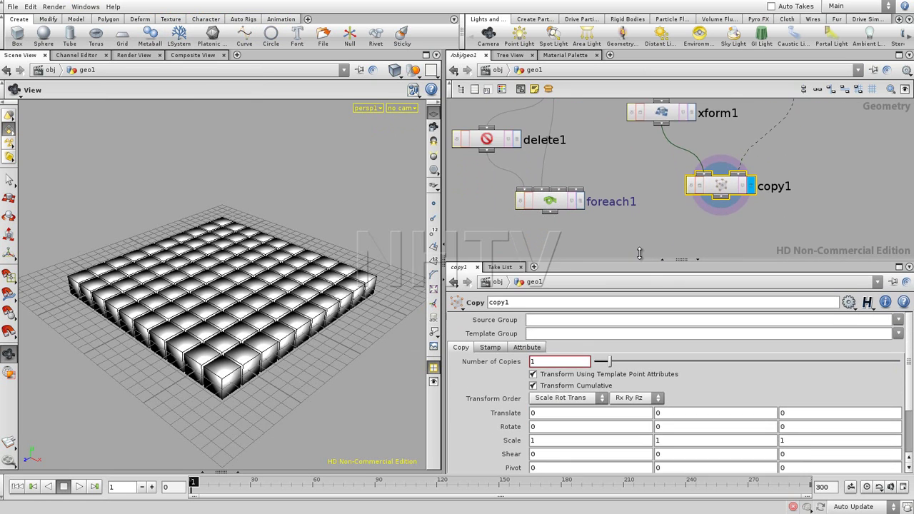
pyautogui.moveTo(634, 311); pyautogui.dragTo(672, 222)
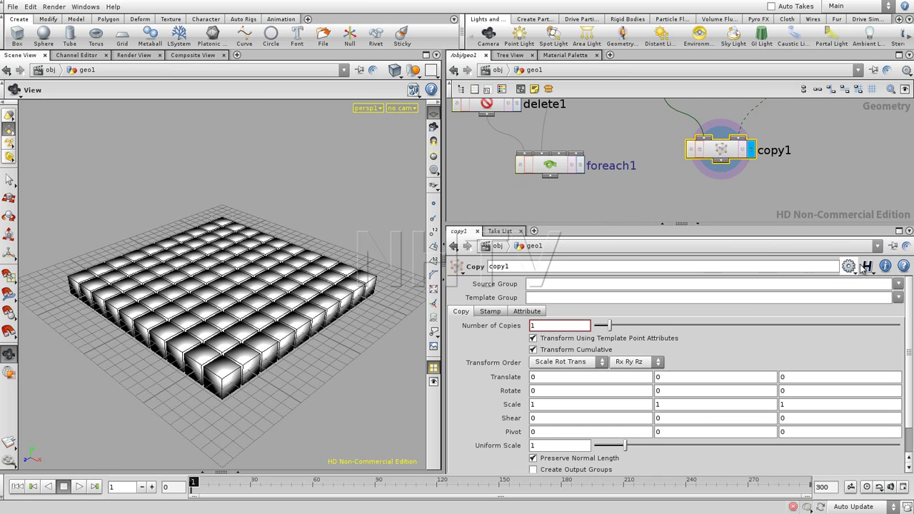
pyautogui.moveTo(841, 154)
pyautogui.mouseDown(button='middle')
pyautogui.moveTo(824, 183)
pyautogui.moveTo(746, 167)
pyautogui.mouseUp(button='middle')
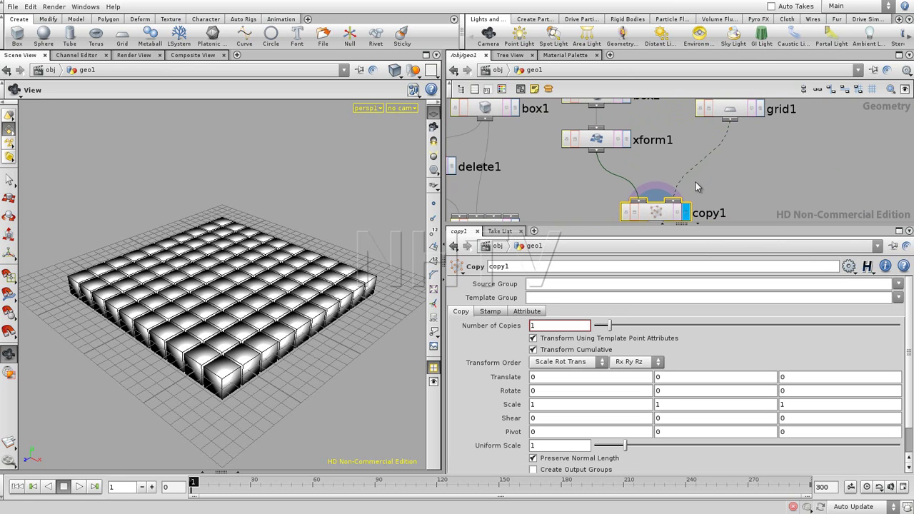
pyautogui.moveTo(745, 188); pyautogui.dragTo(743, 172, button='middle')
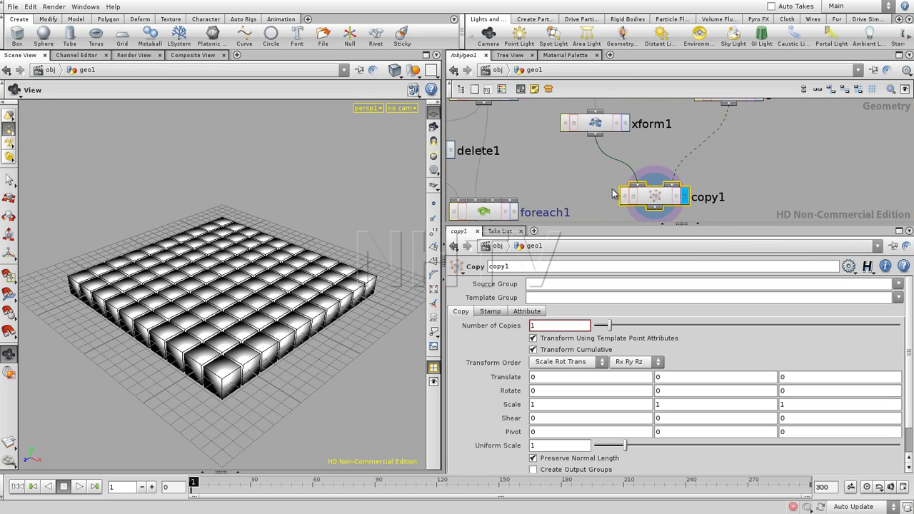
pyautogui.moveTo(656, 212)
pyautogui.click(904, 266)
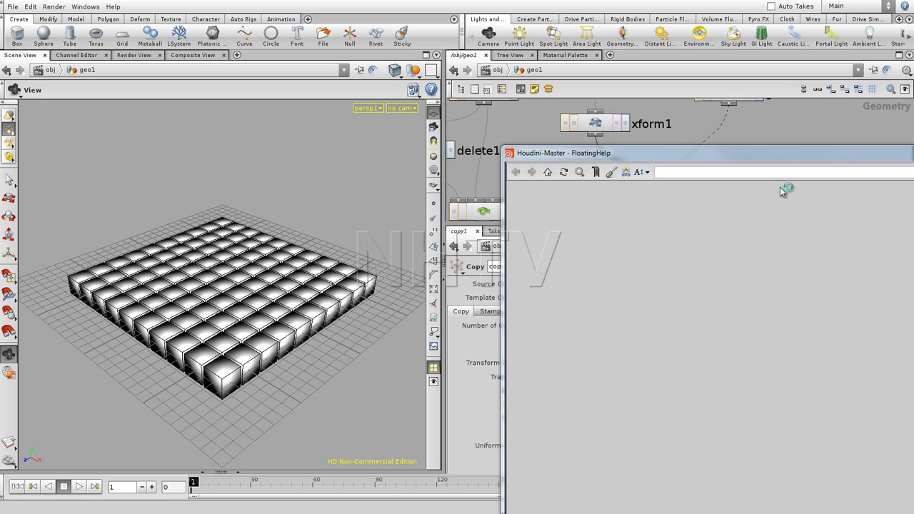
pyautogui.moveTo(768, 155); pyautogui.dragTo(469, 54)
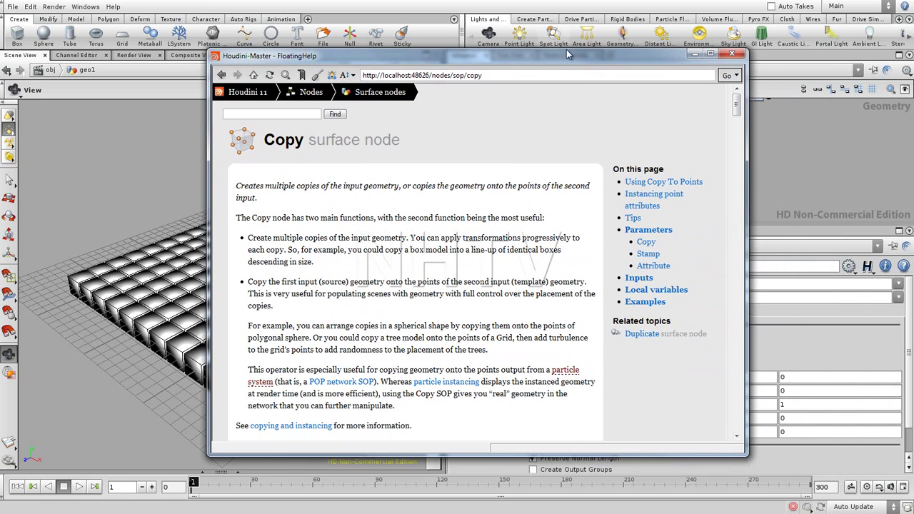
pyautogui.click(656, 294)
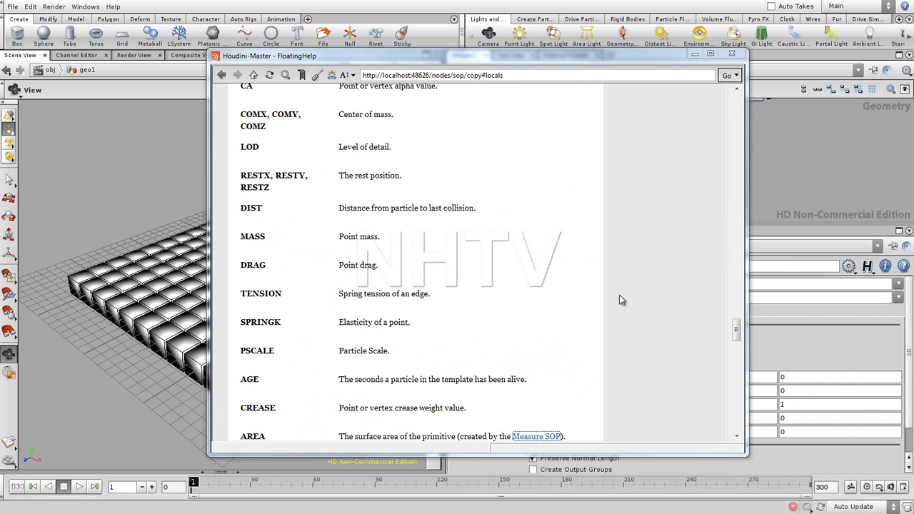
pyautogui.moveTo(737, 330)
pyautogui.mouseDown()
pyautogui.moveTo(738, 286)
pyautogui.moveTo(740, 349)
pyautogui.moveTo(738, 306)
pyautogui.mouseUp()
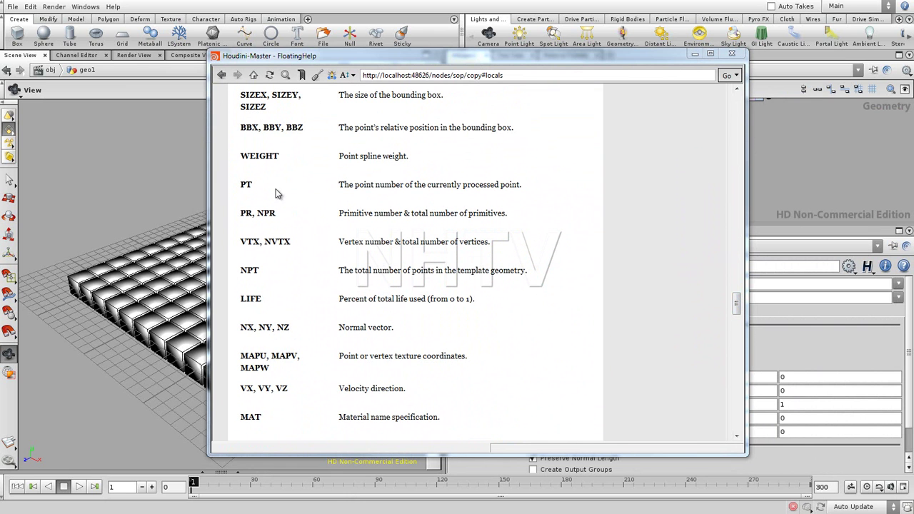
pyautogui.moveTo(625, 57); pyautogui.dragTo(549, 100)
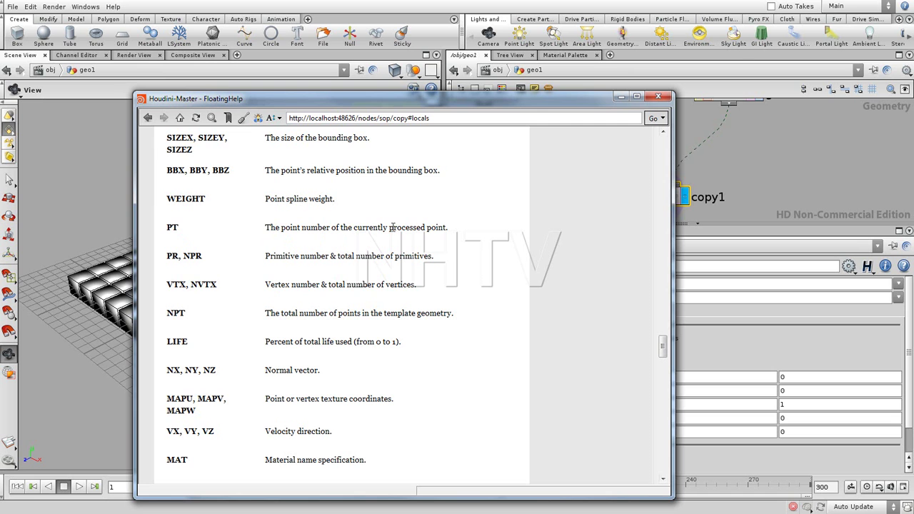
pyautogui.click(621, 97)
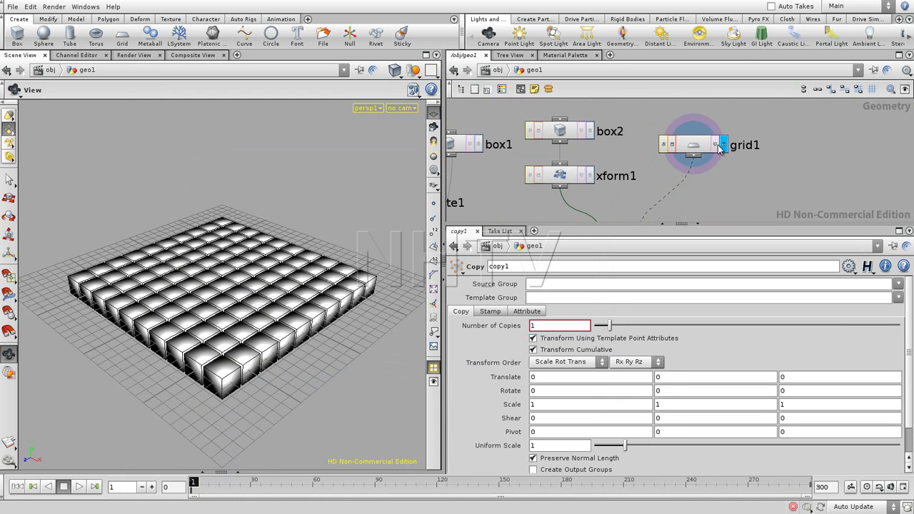
# Step: Display grid1 alone with its point numbers shown in the viewport
pyautogui.click(724, 145)
pyautogui.click(697, 147)
pyautogui.click(433, 232)
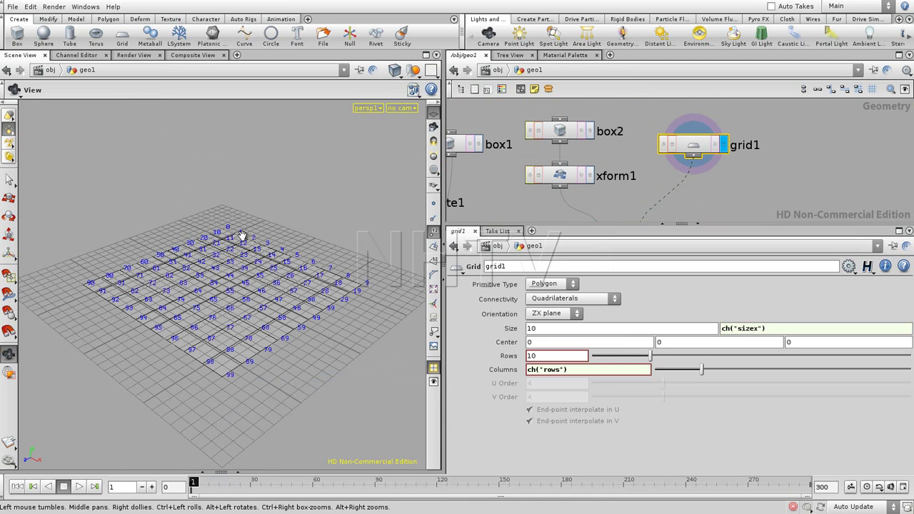
pyautogui.scroll(-5, 641, 183)
# Step: On copy1's Stamp tab, set variable copy to $PT and enable Stamp Inputs
pyautogui.click(641, 183)
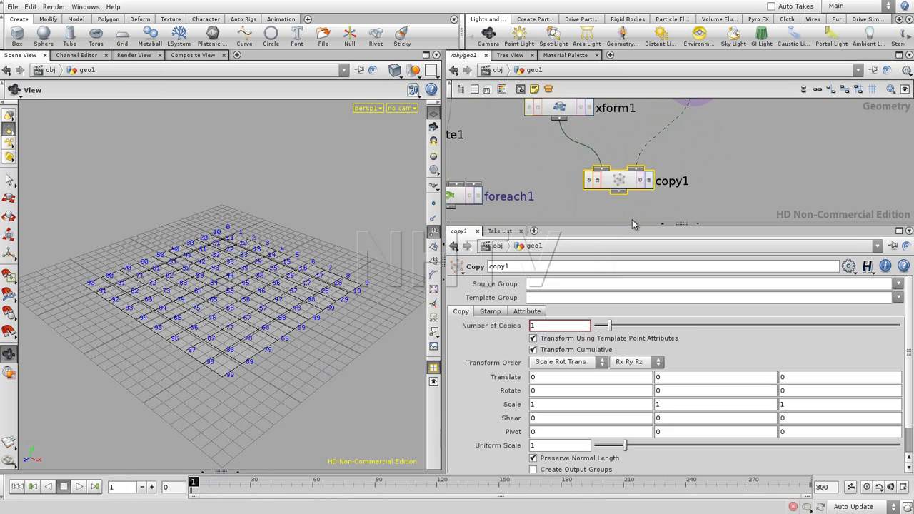
pyautogui.click(491, 312)
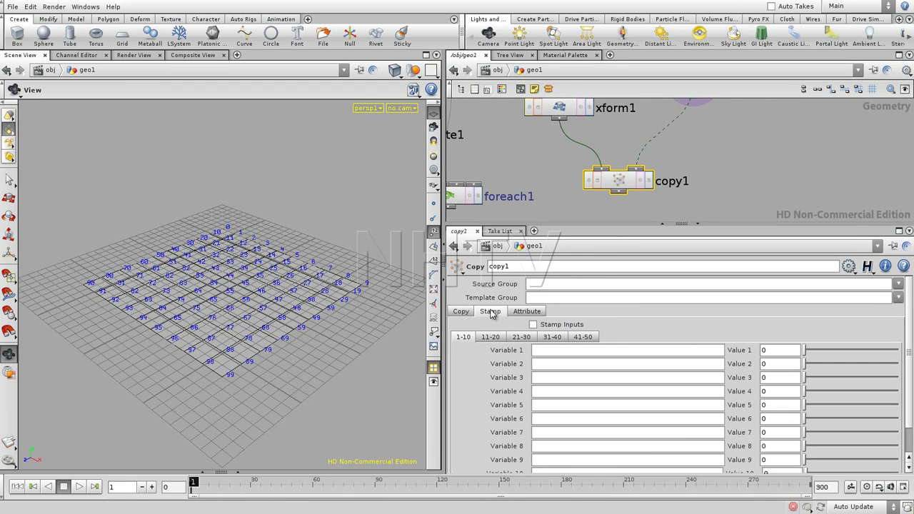
pyautogui.doubleClick(773, 352)
pyautogui.write('$PT')
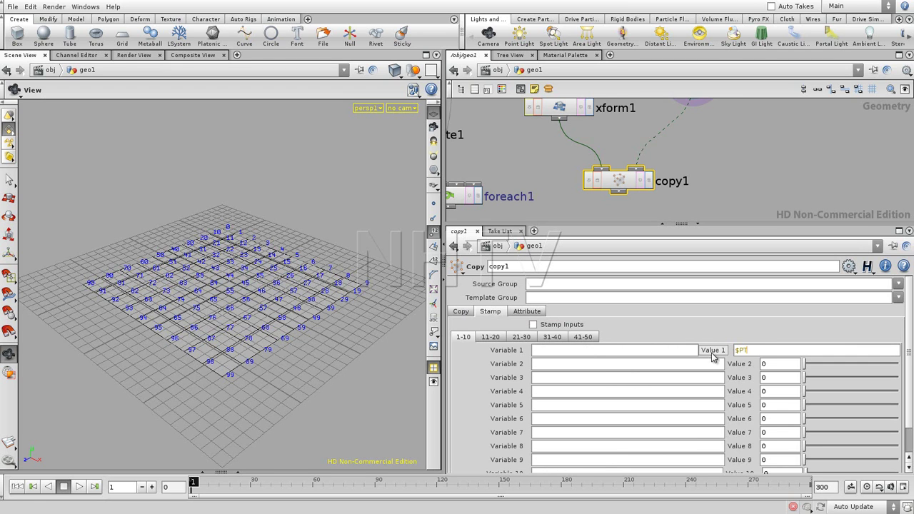
pyautogui.press('Return')
pyautogui.write('copy')
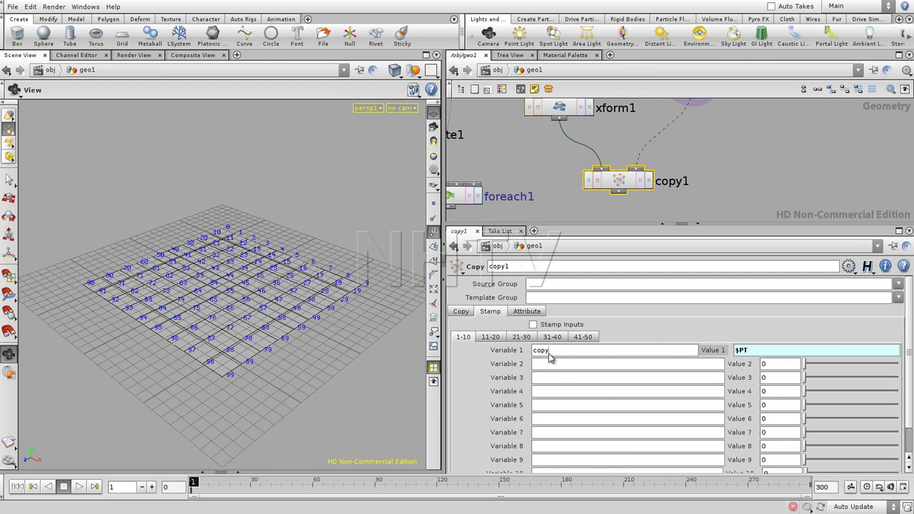
pyautogui.press('Return')
pyautogui.click(533, 325)
pyautogui.moveTo(740, 154); pyautogui.dragTo(752, 164, button='middle')
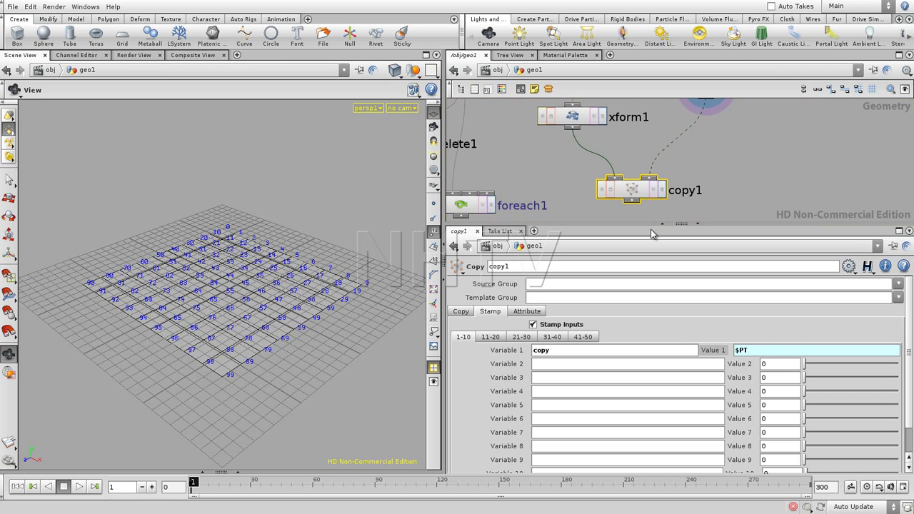
pyautogui.moveTo(644, 224); pyautogui.dragTo(644, 321)
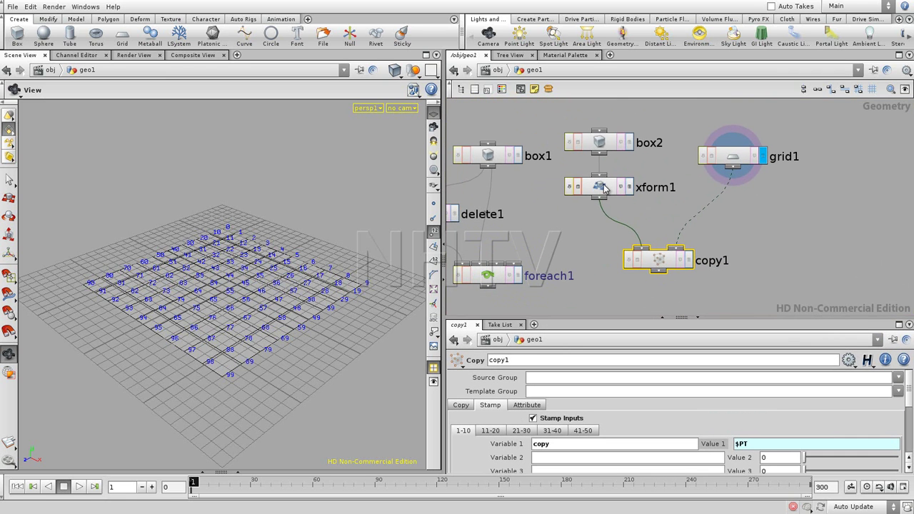
# Step: Set xform1's Uniform Scale to the expression stamp("../copy1","copy",2)
pyautogui.click(604, 190)
pyautogui.moveTo(587, 317); pyautogui.dragTo(587, 261)
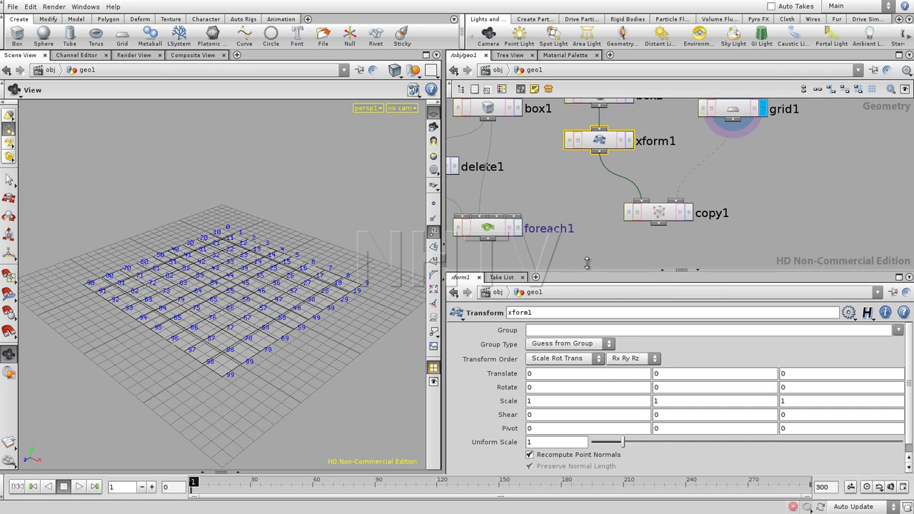
pyautogui.click(529, 435)
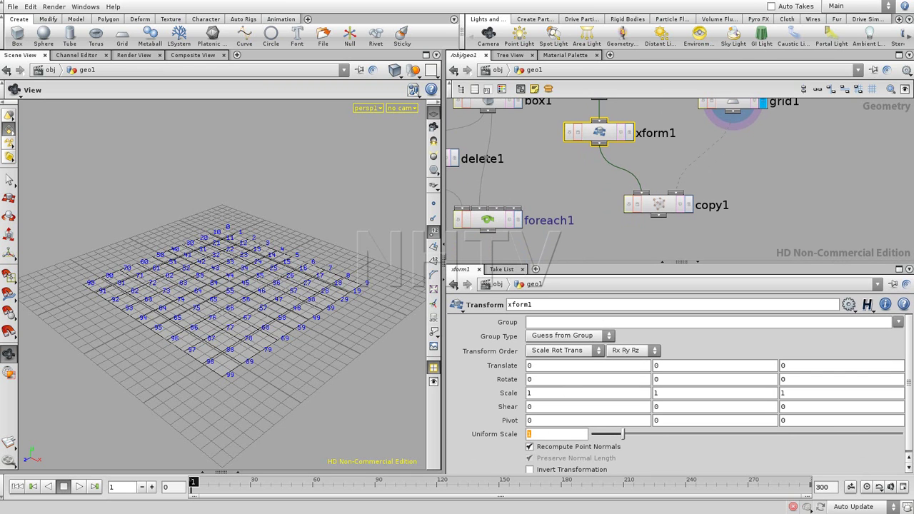
pyautogui.write('stam')
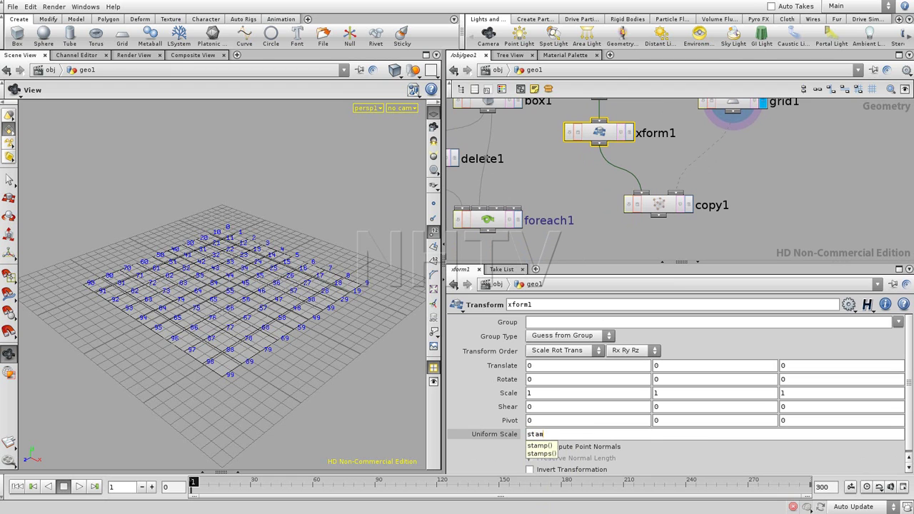
pyautogui.write('p(')
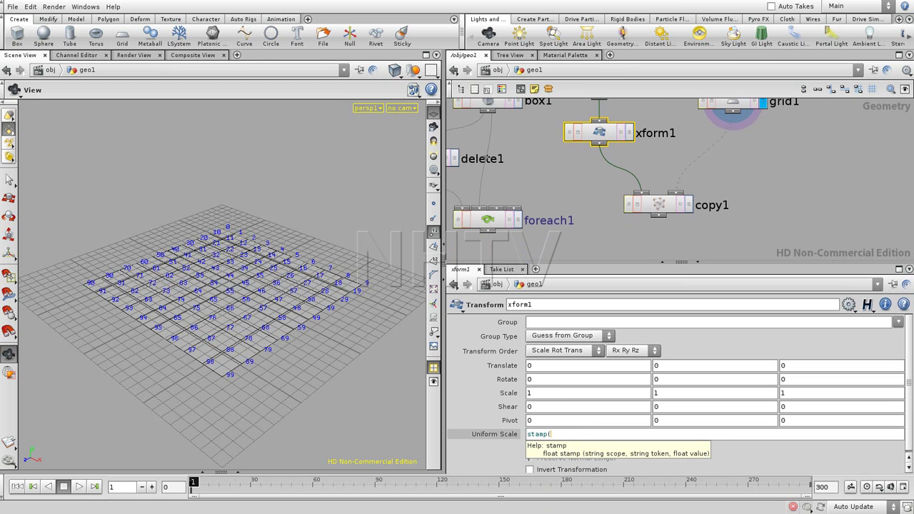
pyautogui.write('"..')
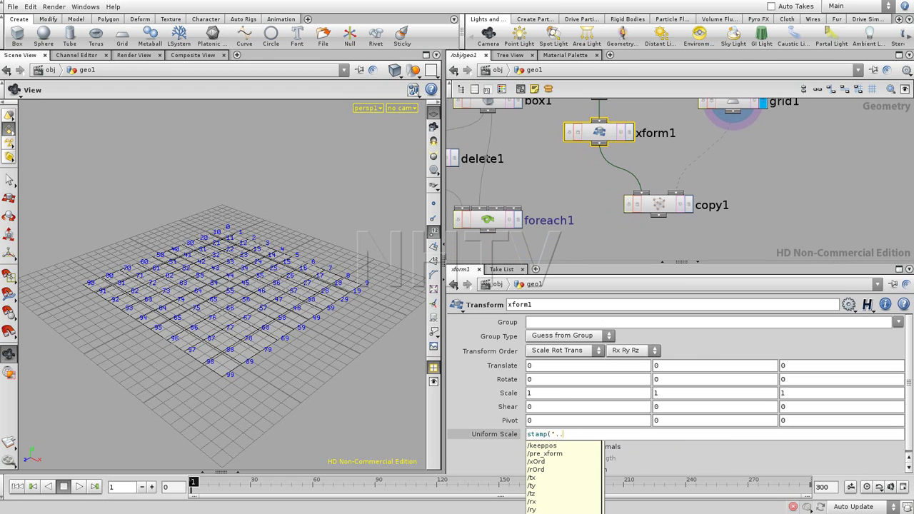
pyautogui.press('BackSpace')
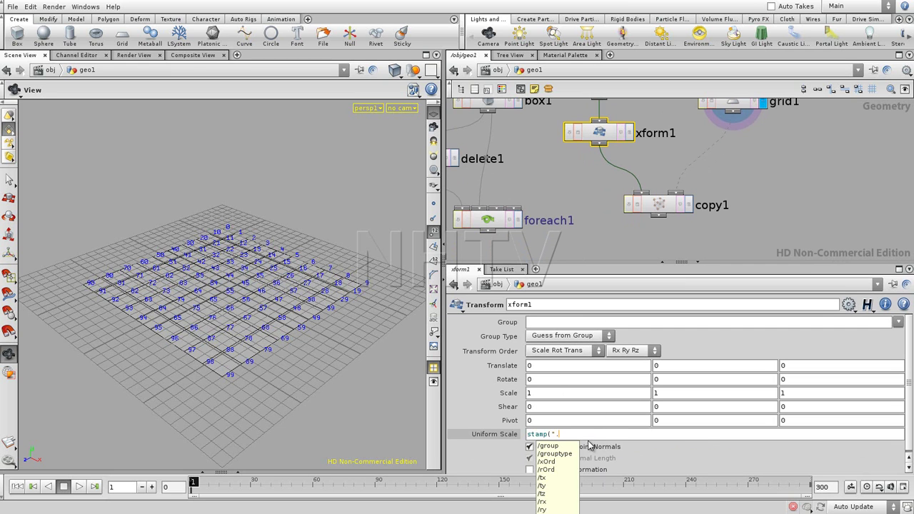
pyautogui.press('BackSpace')
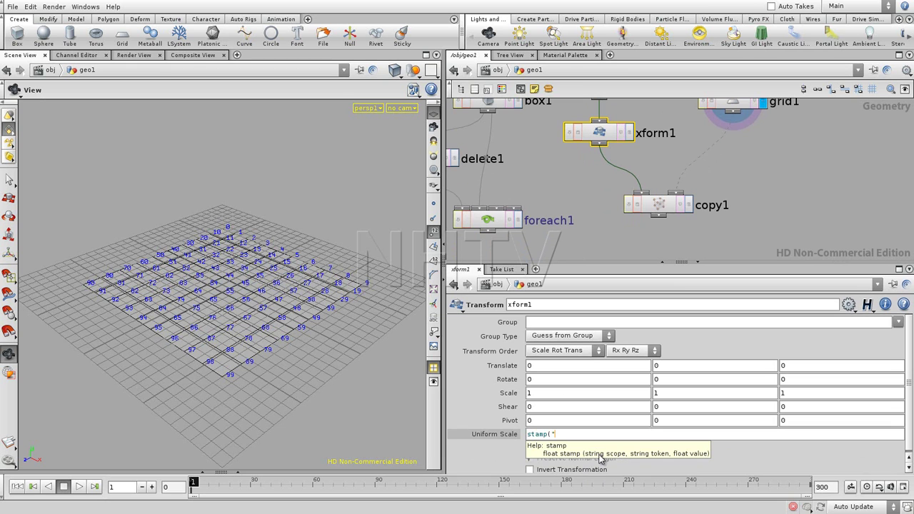
pyautogui.write('../')
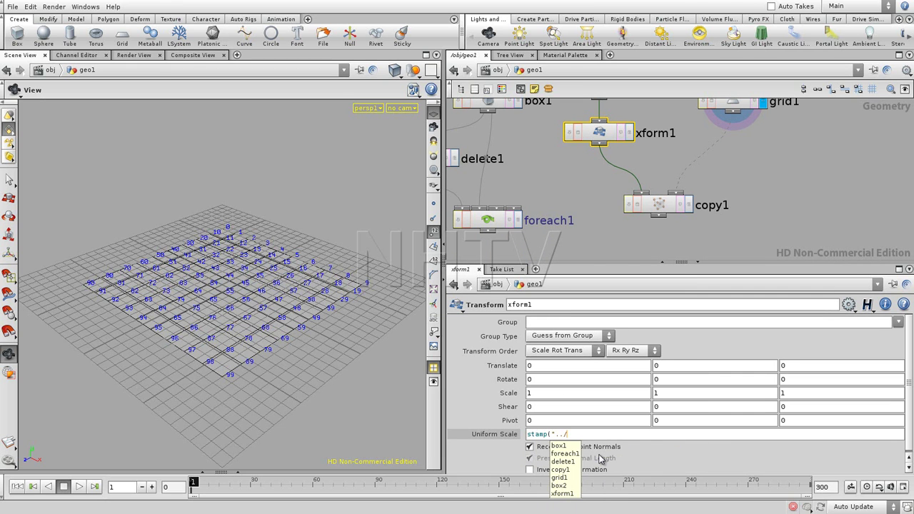
pyautogui.click(561, 471)
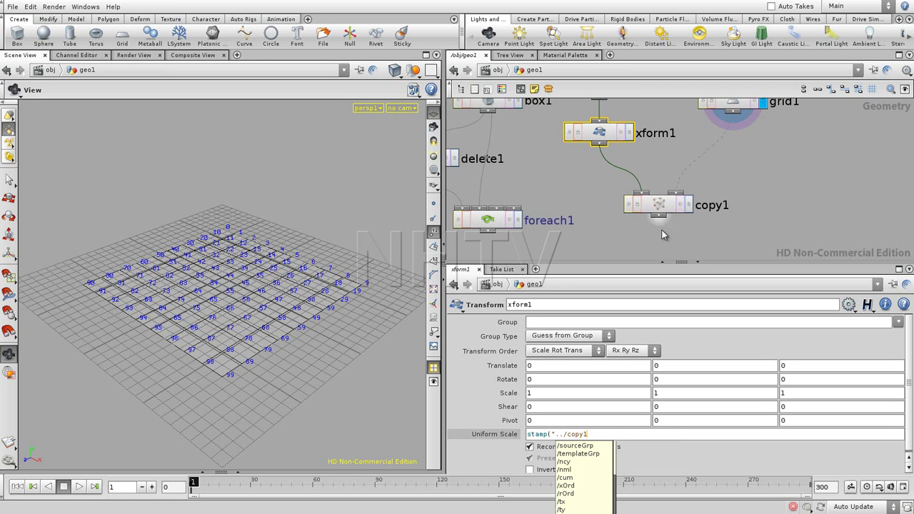
pyautogui.click(601, 438)
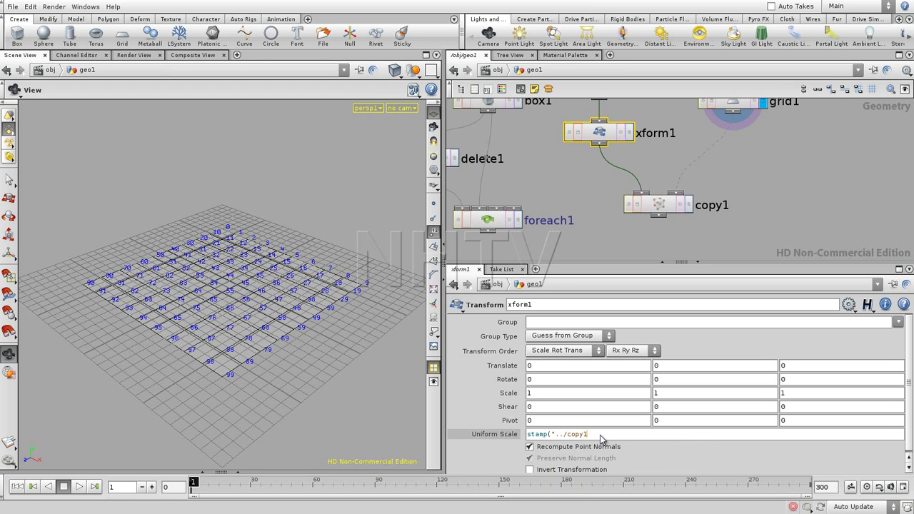
pyautogui.write('","copy",')
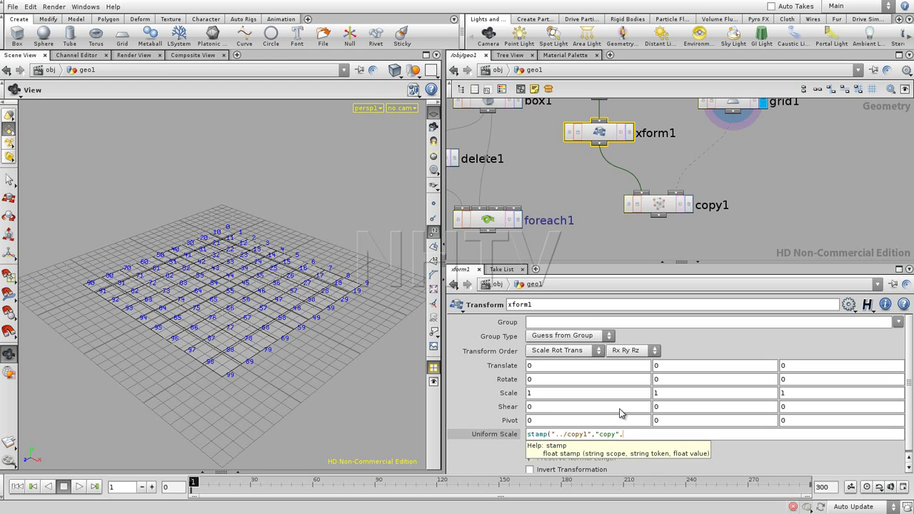
pyautogui.write(')')
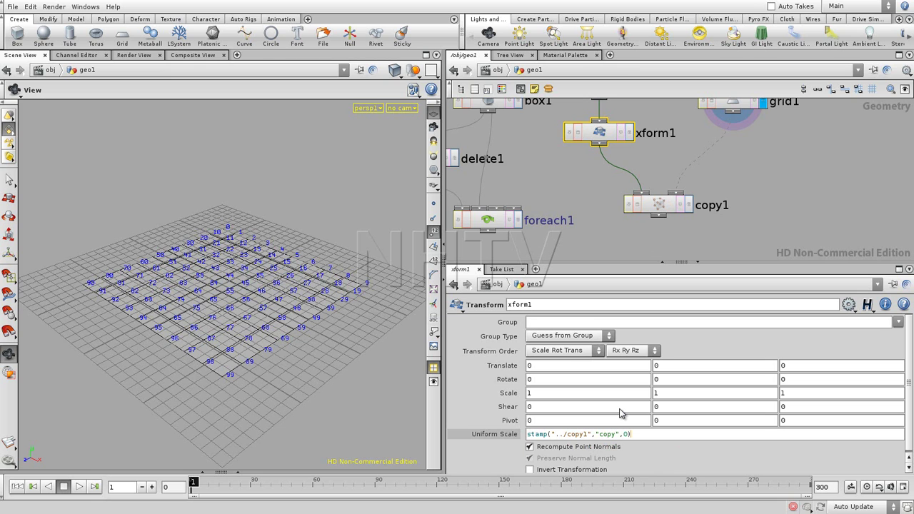
pyautogui.press('BackSpace')
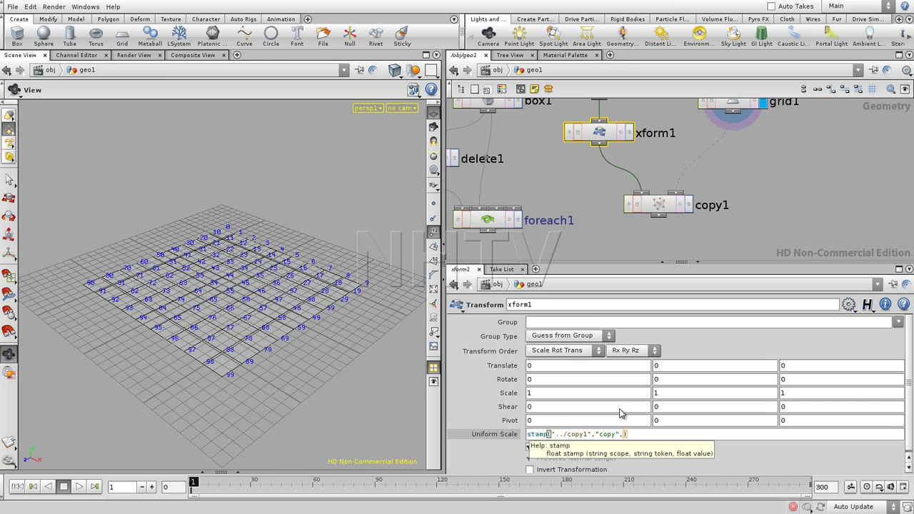
pyautogui.write('2')
pyautogui.press('Return')
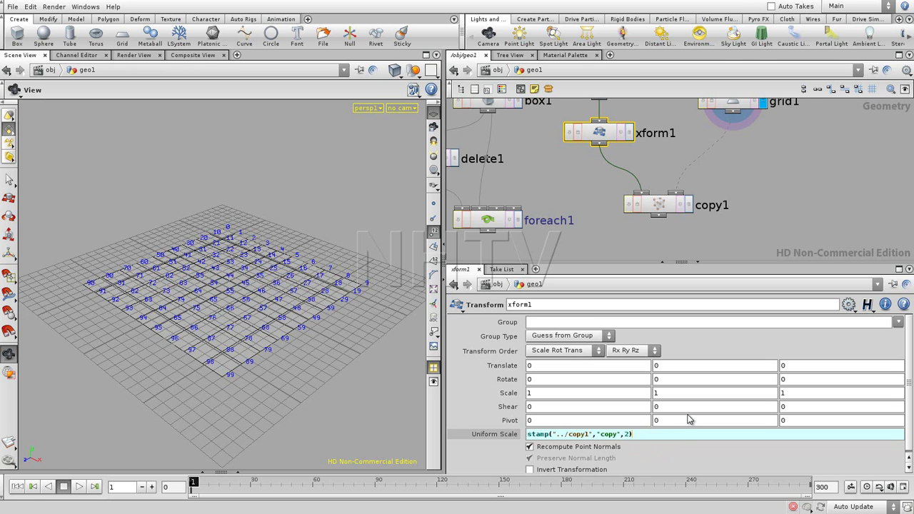
# Step: Check the copy1, xform1 and grid1 outputs, then edit xform1's Uniform Scale expression to append *0.01
pyautogui.click(689, 205)
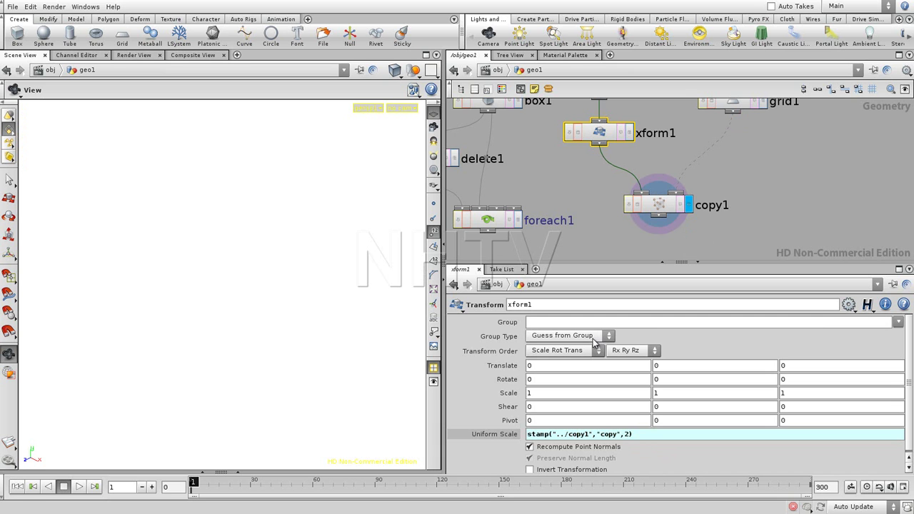
pyautogui.click(629, 133)
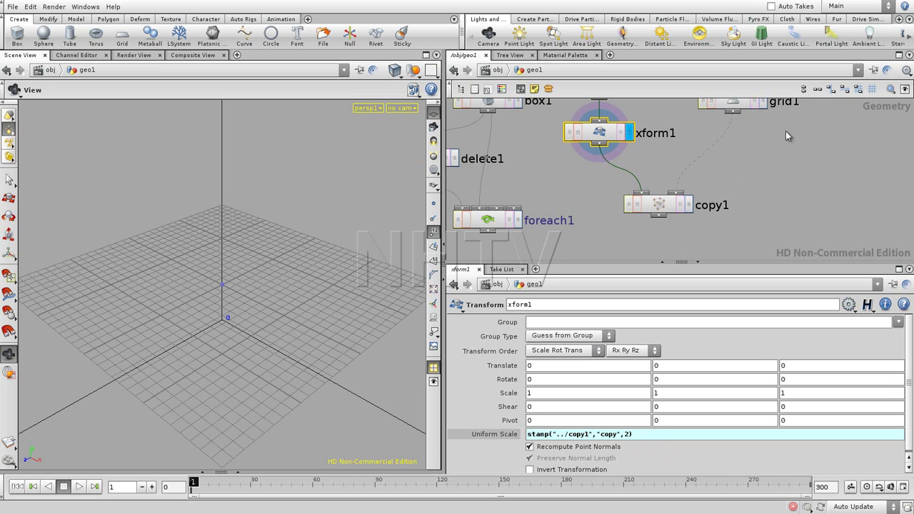
pyautogui.moveTo(786, 136); pyautogui.dragTo(762, 185, button='middle')
pyautogui.click(738, 152)
pyautogui.click(718, 162)
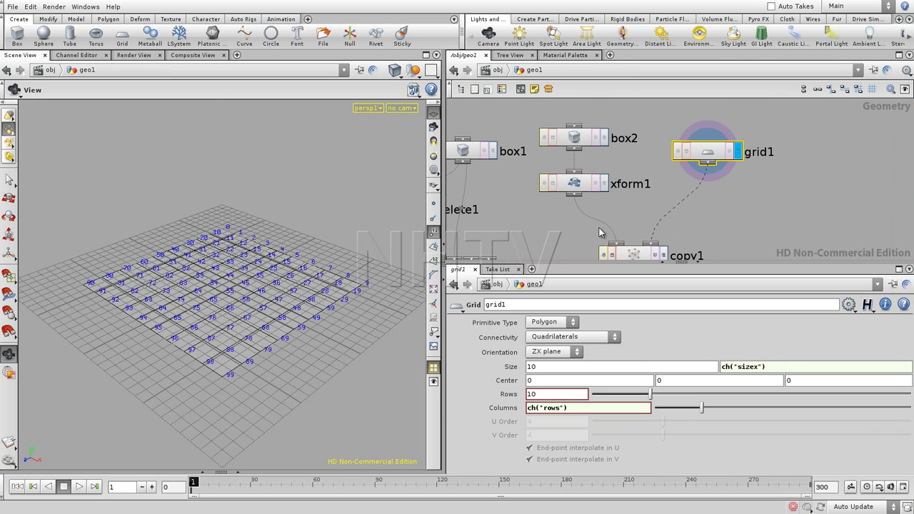
pyautogui.click(582, 187)
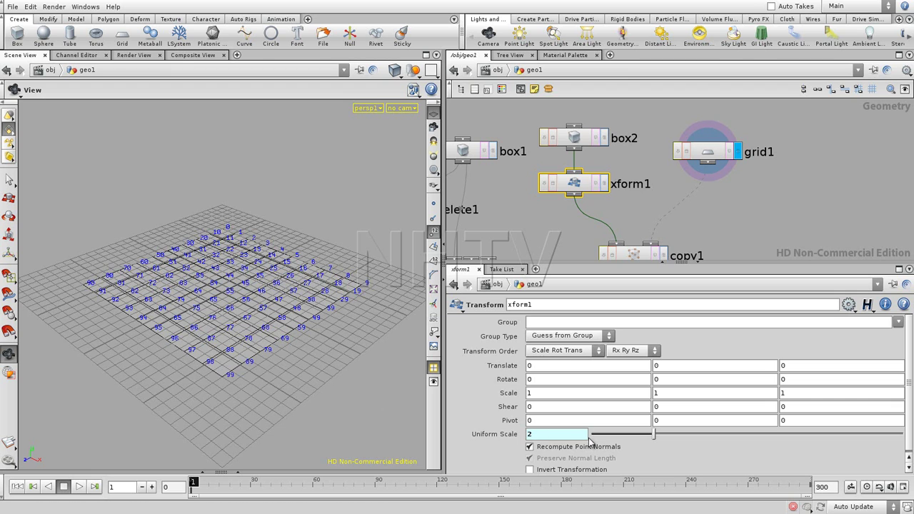
pyautogui.click(494, 434)
pyautogui.write('stamp("../copy1","copy",2)*0.0')
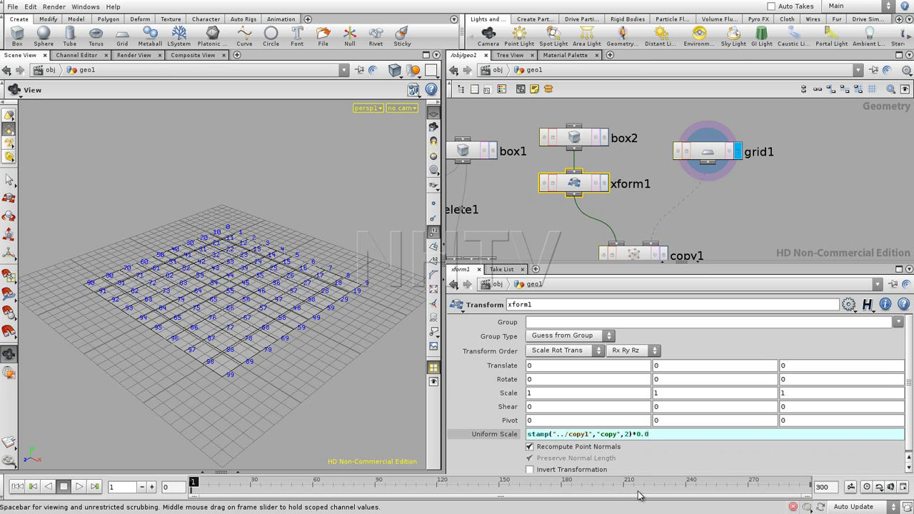
# Step: Display copy1's scaled boxes with point numbers and point markers hidden
pyautogui.write('1')
pyautogui.moveTo(714, 165); pyautogui.dragTo(713, 121, button='middle')
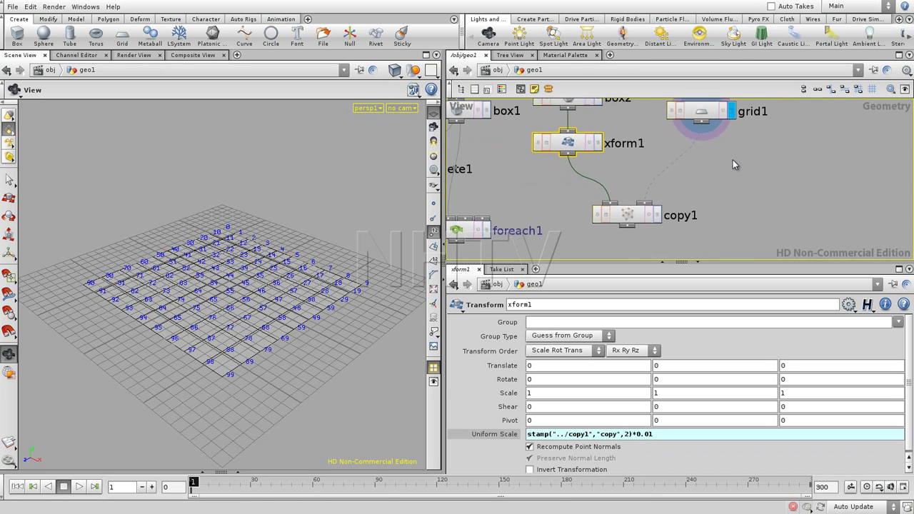
pyautogui.click(656, 212)
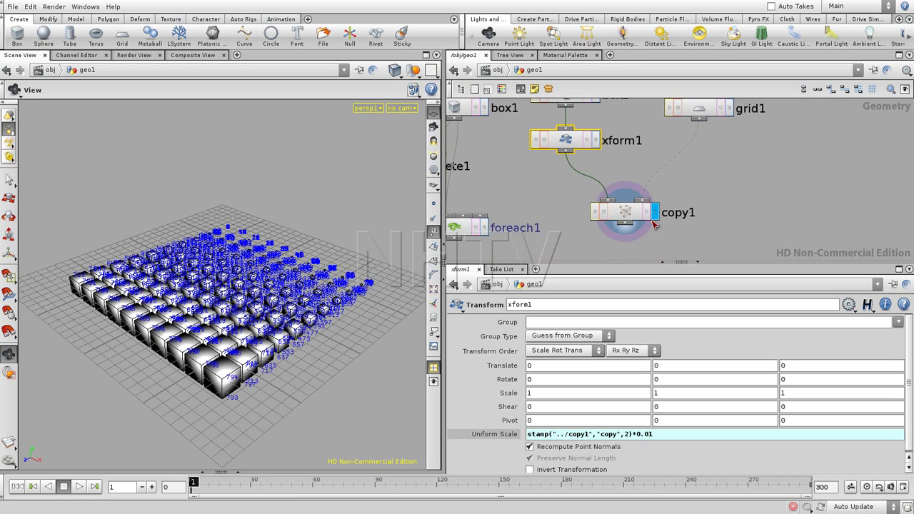
pyautogui.click(434, 231)
pyautogui.click(434, 204)
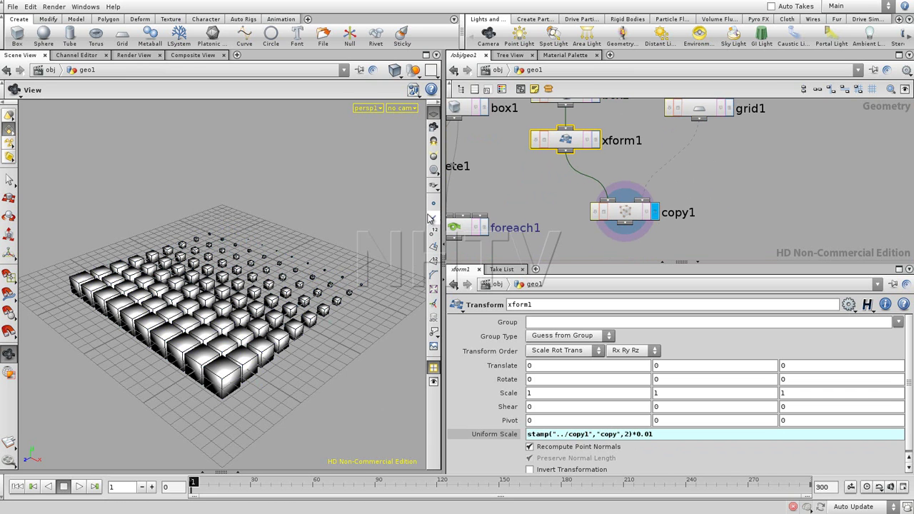
# Step: Orbit the view over the growing boxes and tidy the network around grid1
pyautogui.moveTo(210, 238); pyautogui.dragTo(260, 274)
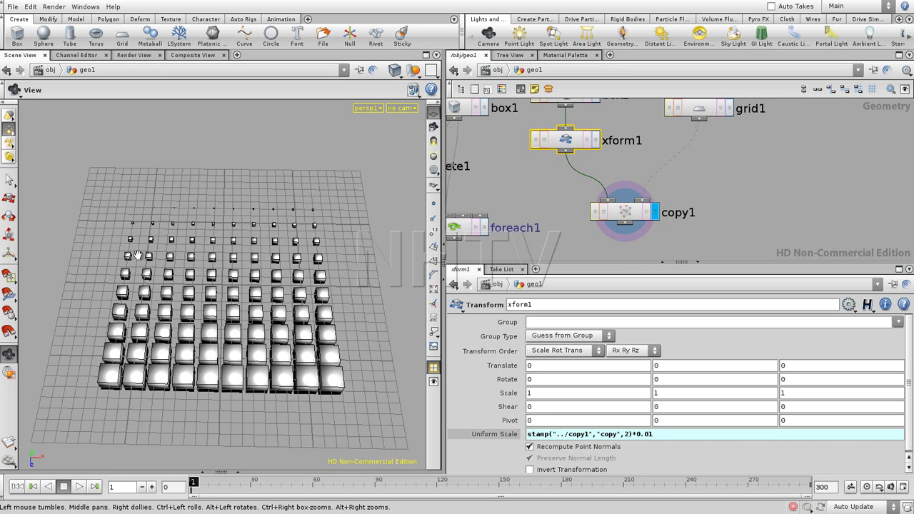
pyautogui.moveTo(272, 422)
pyautogui.mouseDown()
pyautogui.moveTo(196, 365)
pyautogui.moveTo(324, 437)
pyautogui.moveTo(300, 429)
pyautogui.moveTo(248, 449)
pyautogui.mouseUp()
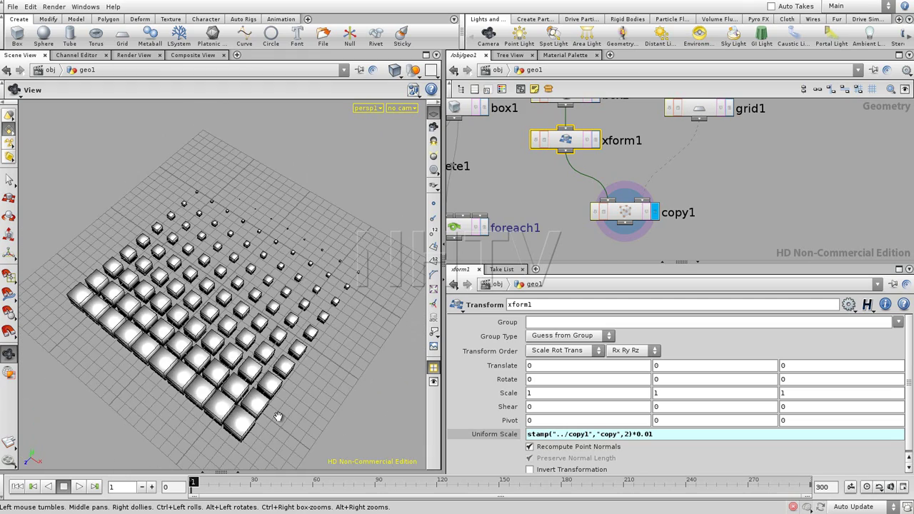
pyautogui.moveTo(632, 259); pyautogui.dragTo(645, 217, button='middle')
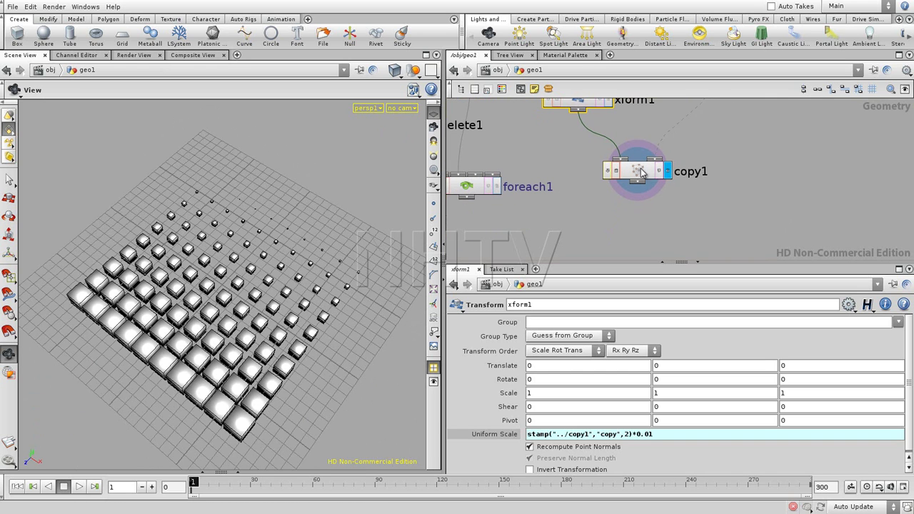
pyautogui.moveTo(678, 138)
pyautogui.mouseDown(button='middle')
pyautogui.moveTo(686, 190)
pyautogui.moveTo(653, 217)
pyautogui.mouseUp(button='middle')
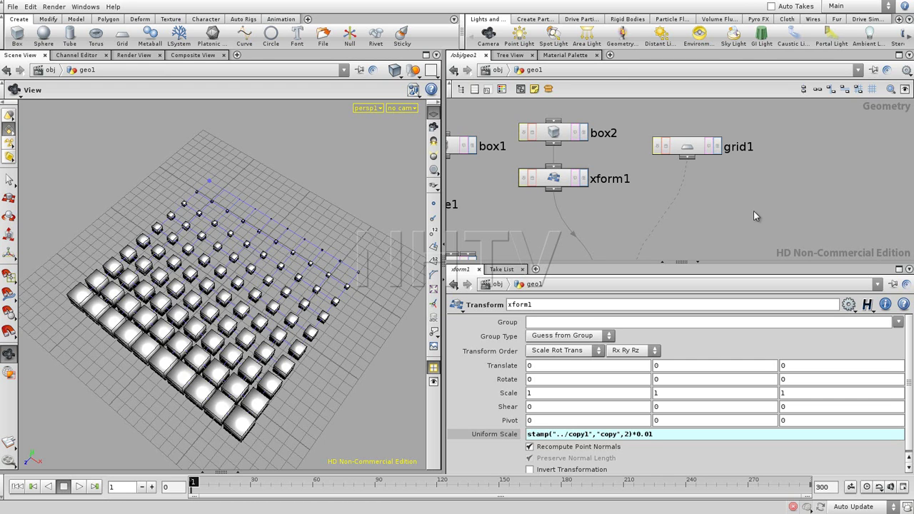
pyautogui.moveTo(697, 148); pyautogui.dragTo(704, 147)
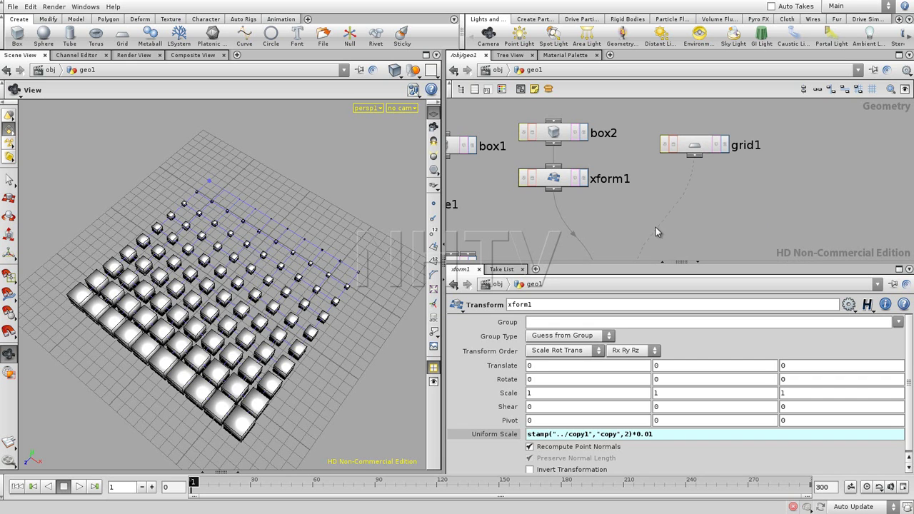
# Step: Add a Color node under grid1 and make it the displayed result
pyautogui.click(724, 144)
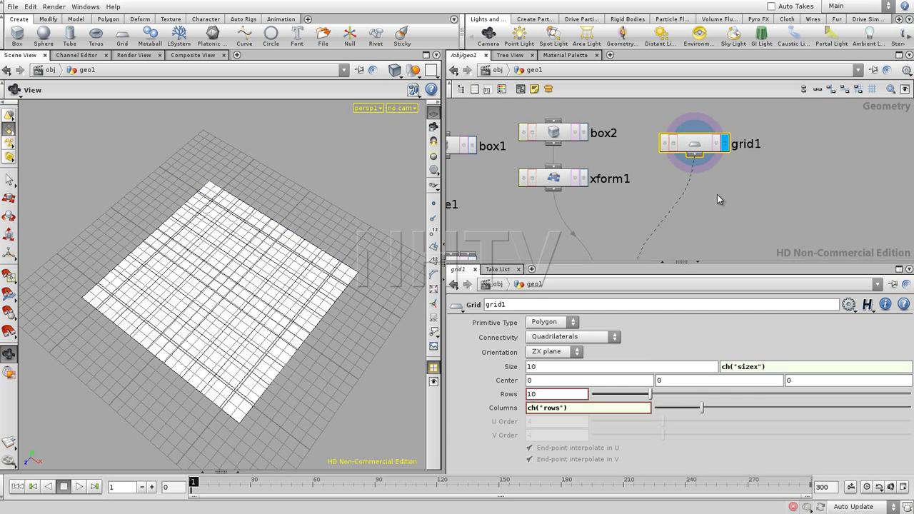
pyautogui.press('Tab')
pyautogui.write('color')
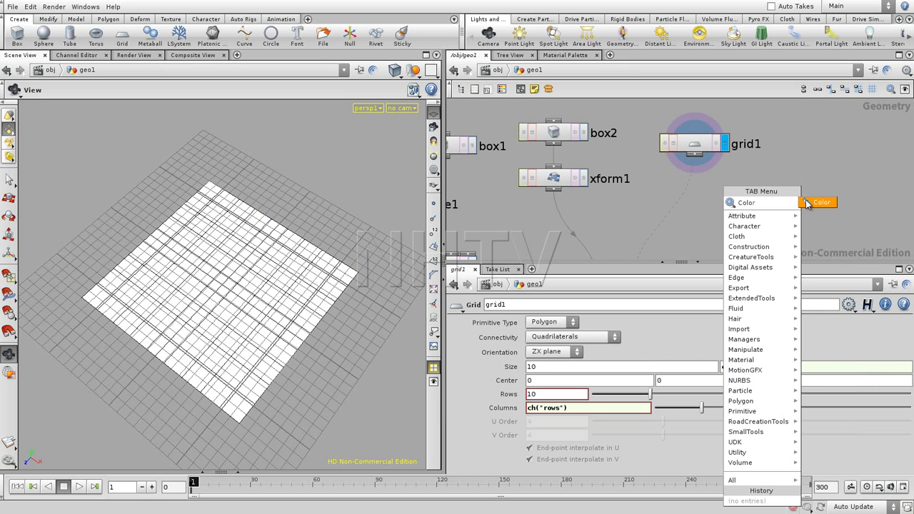
pyautogui.click(821, 204)
pyautogui.click(695, 185)
pyautogui.moveTo(696, 187); pyautogui.dragTo(696, 182)
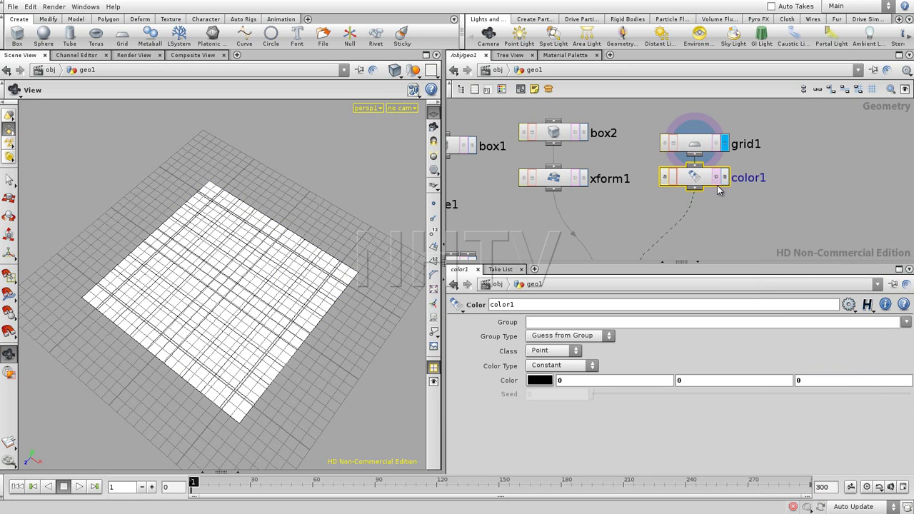
pyautogui.click(725, 179)
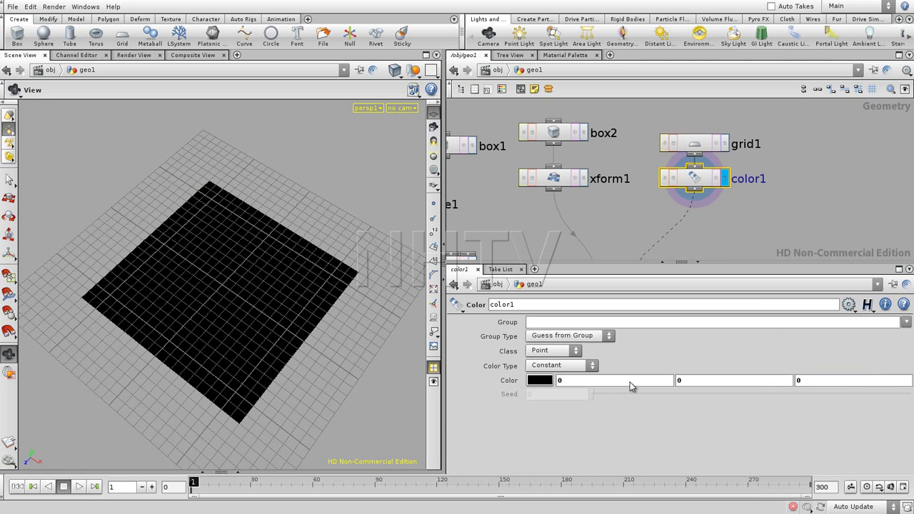
# Step: Reframe the network to show color1 through foreach1 and check color1's parameter options
pyautogui.moveTo(726, 233); pyautogui.dragTo(724, 201, button='middle')
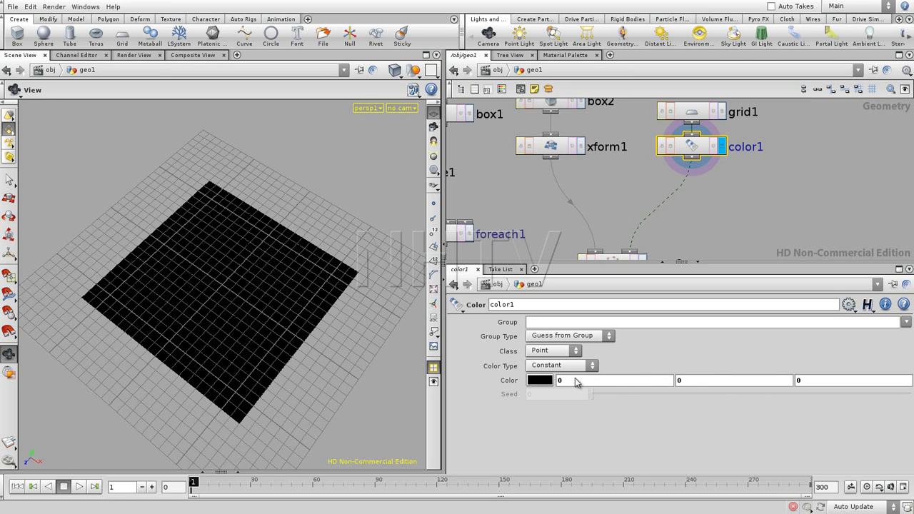
pyautogui.moveTo(773, 204)
pyautogui.mouseDown(button='middle')
pyautogui.moveTo(740, 229)
pyautogui.moveTo(748, 251)
pyautogui.mouseUp(button='middle')
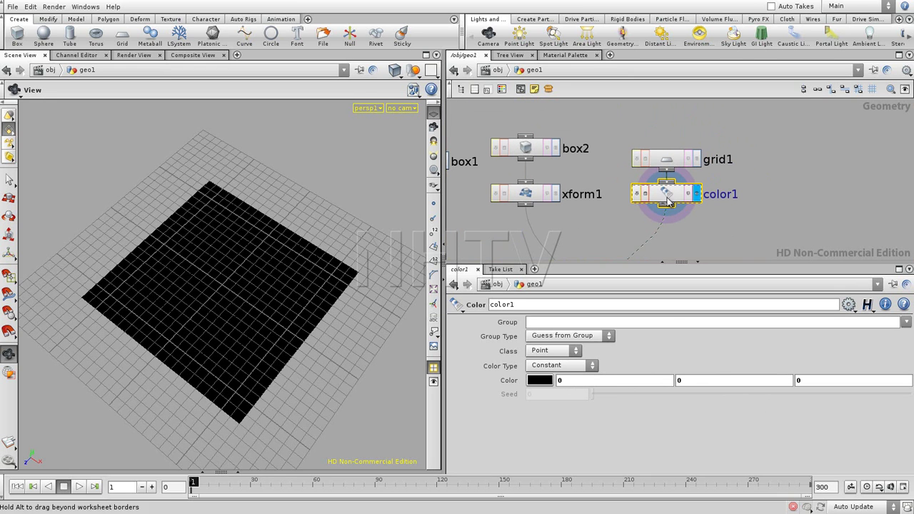
pyautogui.click(849, 305)
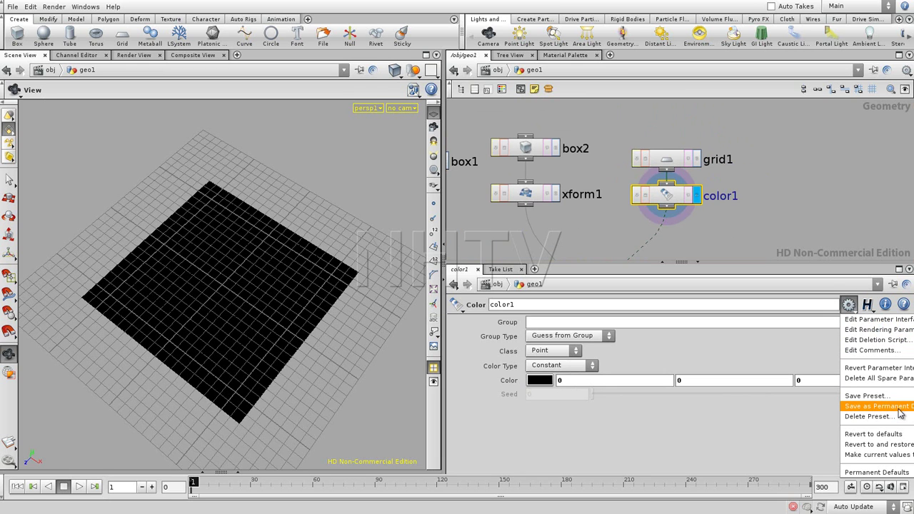
pyautogui.click(752, 238)
pyautogui.moveTo(751, 238); pyautogui.dragTo(766, 205, button='middle')
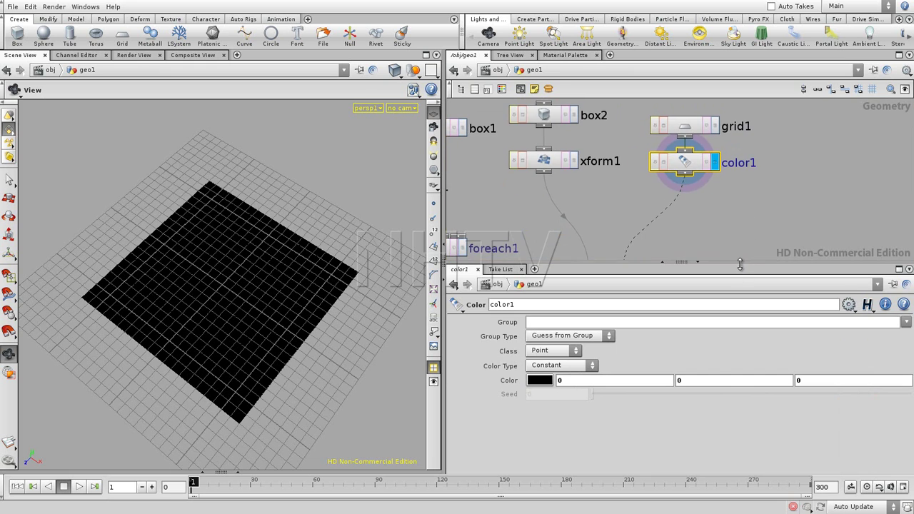
pyautogui.moveTo(719, 262); pyautogui.dragTo(719, 325)
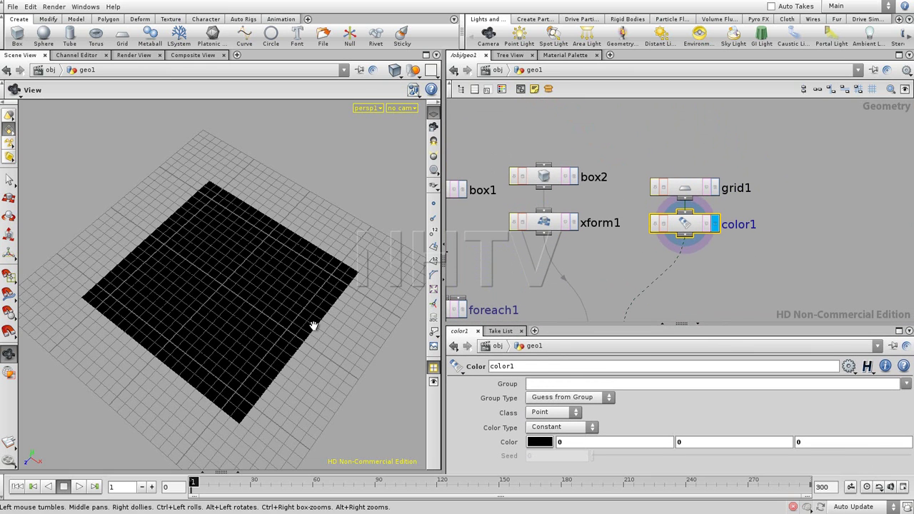
pyautogui.moveTo(714, 282); pyautogui.dragTo(719, 264, button='middle')
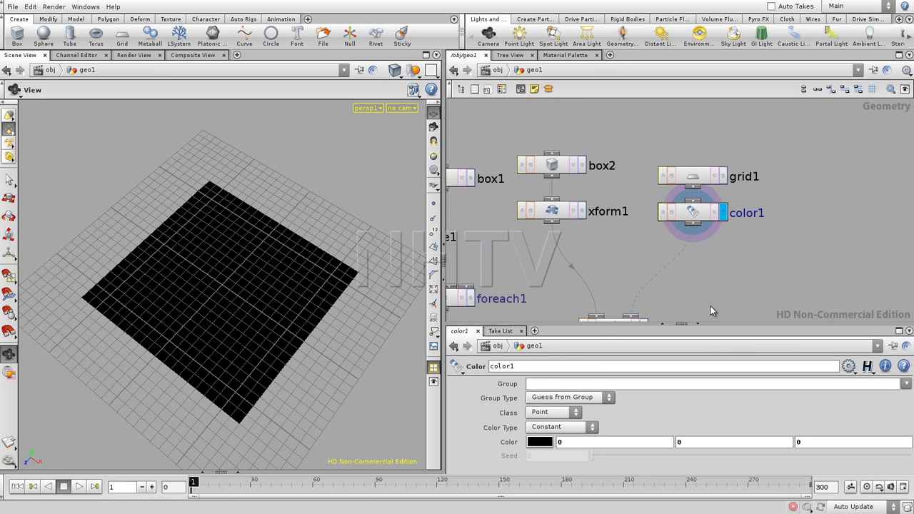
# Step: Add a Paint node under color1 and make it the displayed result
pyautogui.press('Tab')
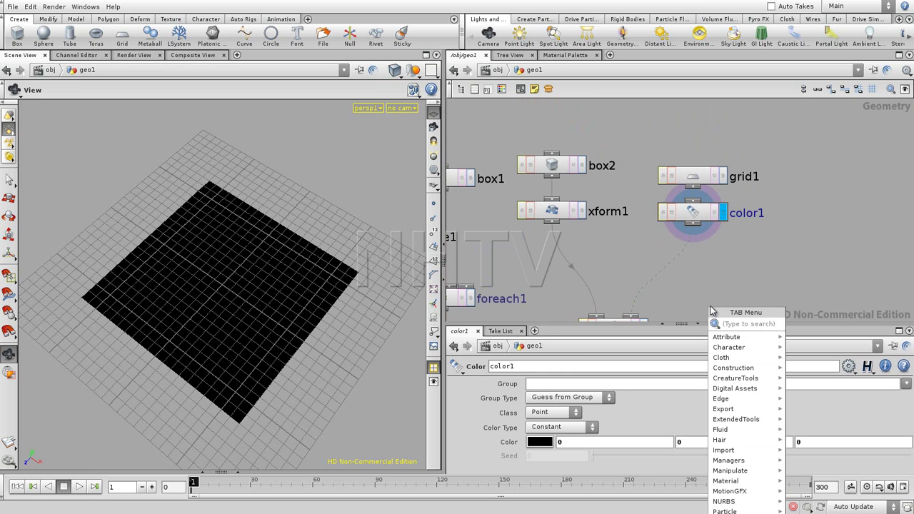
pyautogui.write('Paint')
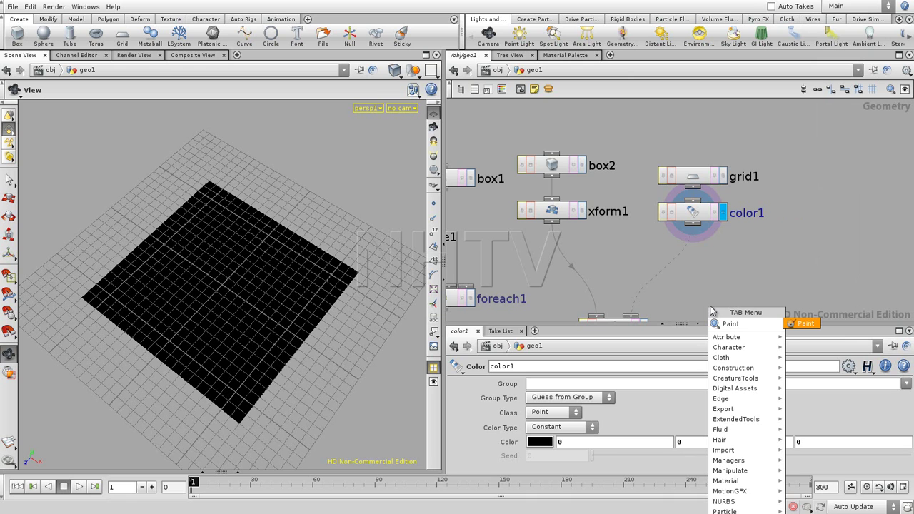
pyautogui.click(800, 324)
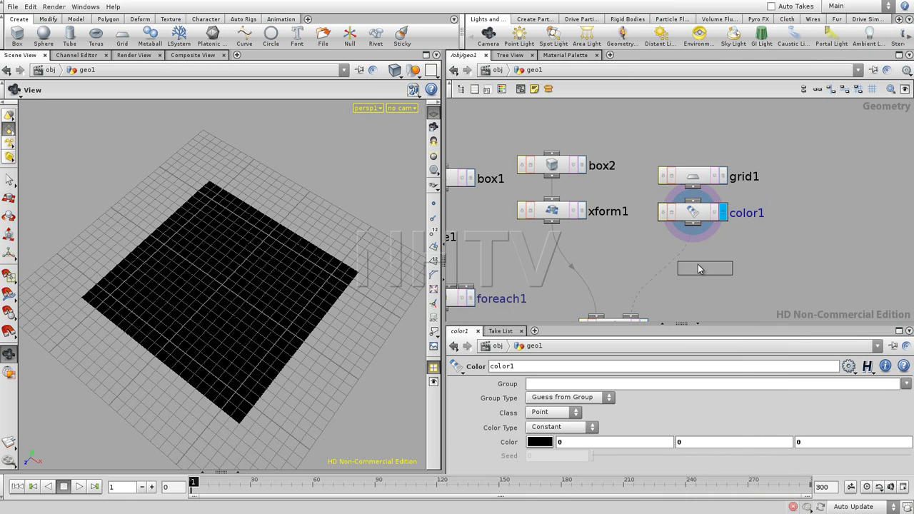
pyautogui.moveTo(690, 259); pyautogui.dragTo(700, 255)
pyautogui.click(723, 249)
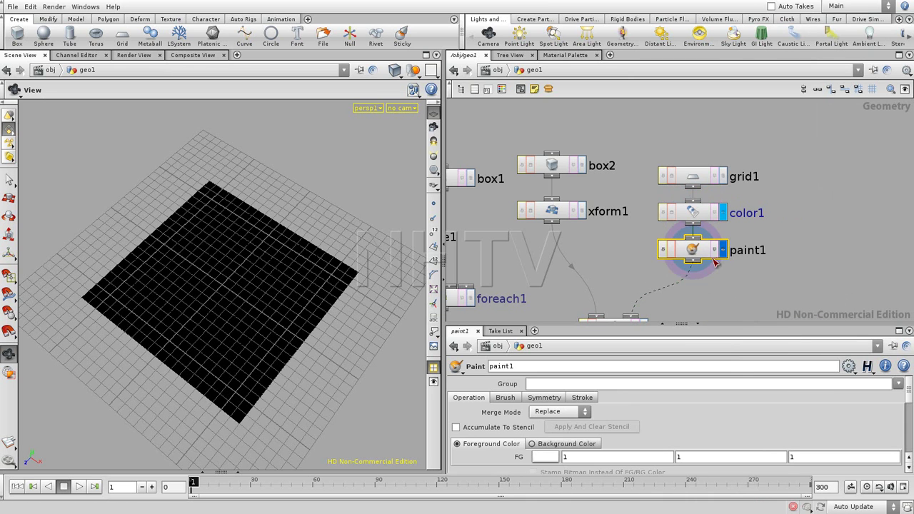
# Step: Face the grid, enter the Paint state, and enlarge the brush radius to 1.55
pyautogui.moveTo(236, 308)
pyautogui.mouseDown()
pyautogui.moveTo(228, 278)
pyautogui.moveTo(267, 296)
pyautogui.moveTo(282, 289)
pyautogui.moveTo(234, 283)
pyautogui.mouseUp()
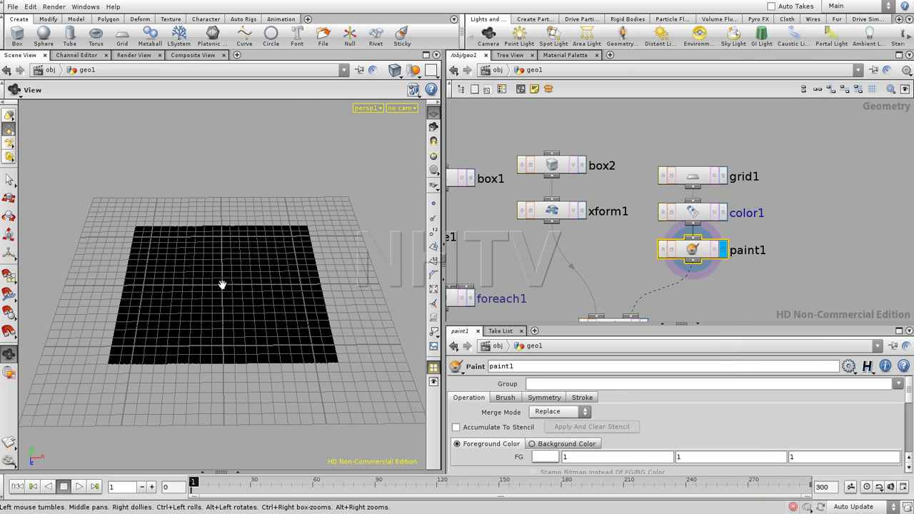
pyautogui.press('Return')
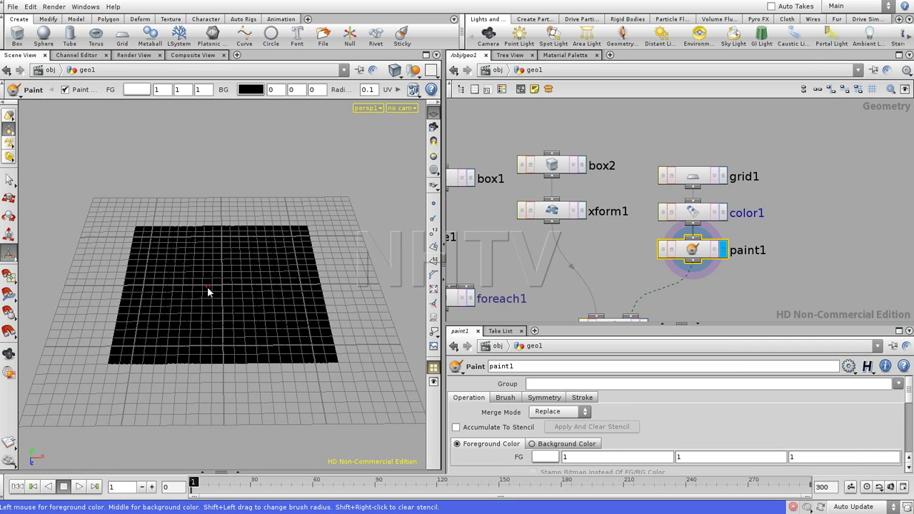
pyautogui.keyDown('shift'); pyautogui.moveTo(194, 289); pyautogui.dragTo(331, 270); pyautogui.keyUp('shift')
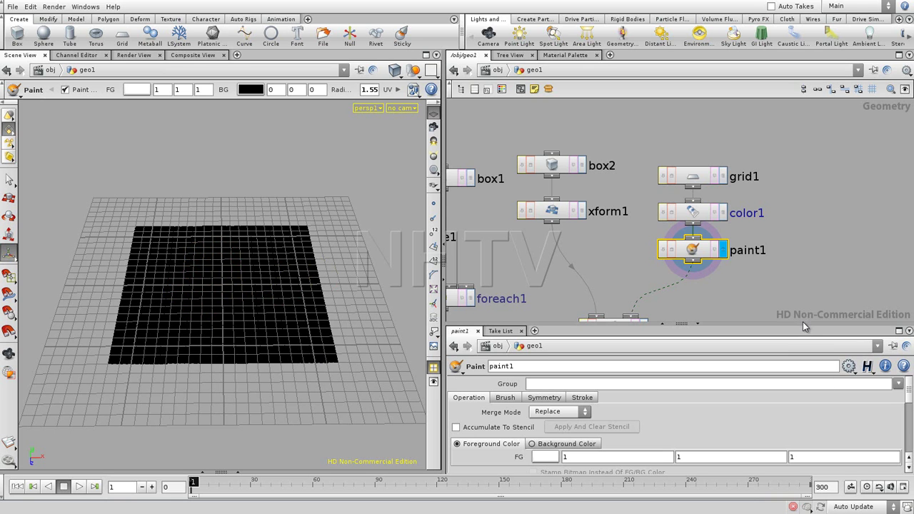
# Step: Pick red for paint1's foreground colour swatch and set its green value to 0, giving 1, 0, 0
pyautogui.moveTo(803, 325); pyautogui.dragTo(799, 263)
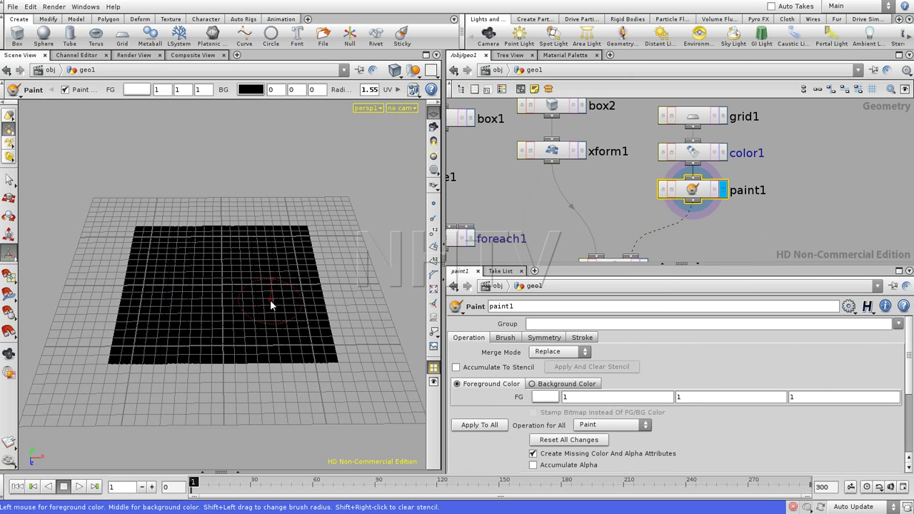
pyautogui.moveTo(911, 352); pyautogui.dragTo(913, 373)
pyautogui.scroll(3, 840, 386)
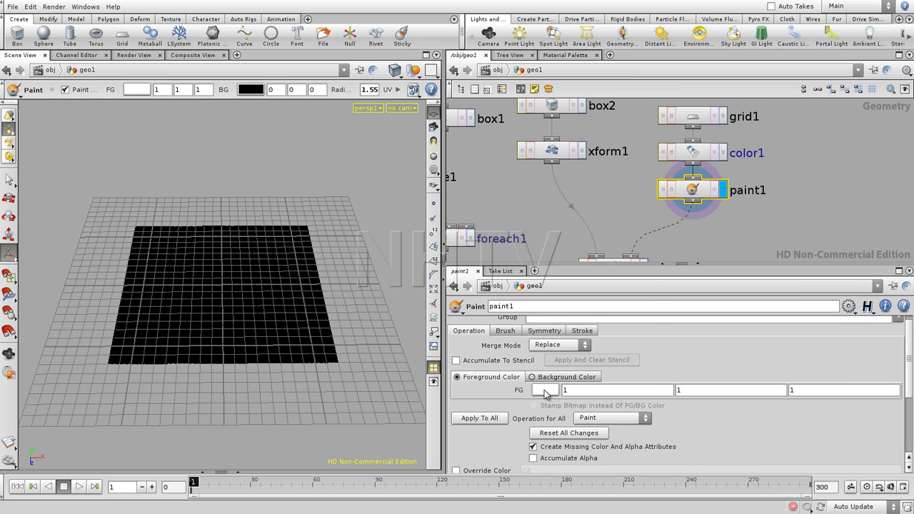
pyautogui.click(545, 392)
pyautogui.moveTo(551, 370)
pyautogui.mouseDown()
pyautogui.moveTo(619, 376)
pyautogui.moveTo(664, 358)
pyautogui.mouseUp()
pyautogui.click(640, 292)
pyautogui.click(546, 390)
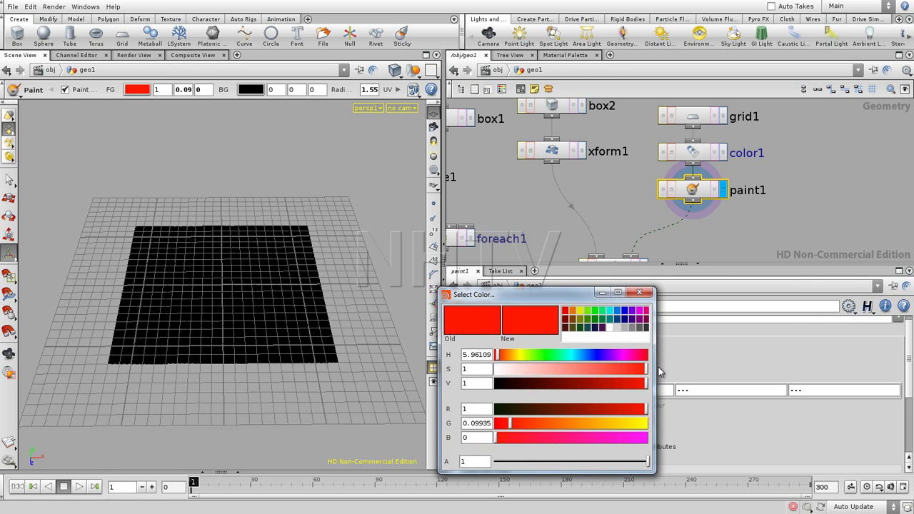
pyautogui.moveTo(649, 384); pyautogui.dragTo(661, 380)
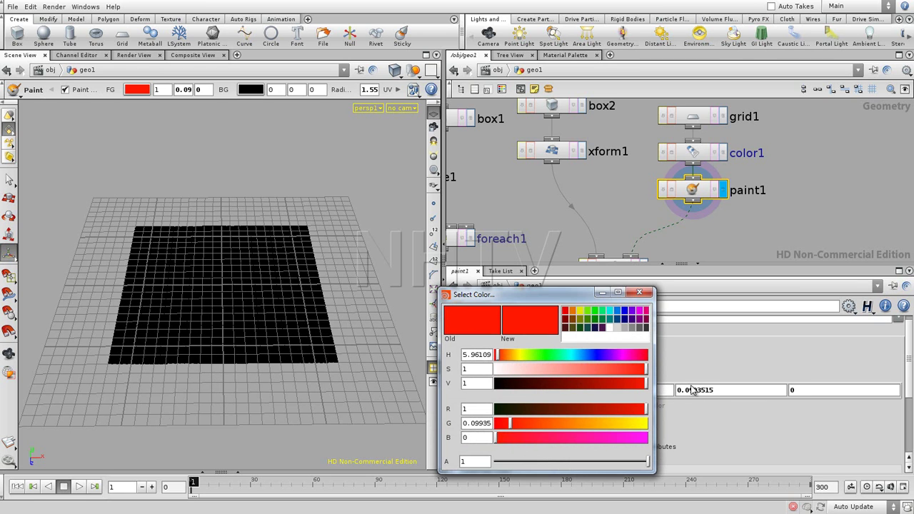
pyautogui.click(639, 293)
pyautogui.doubleClick(714, 390)
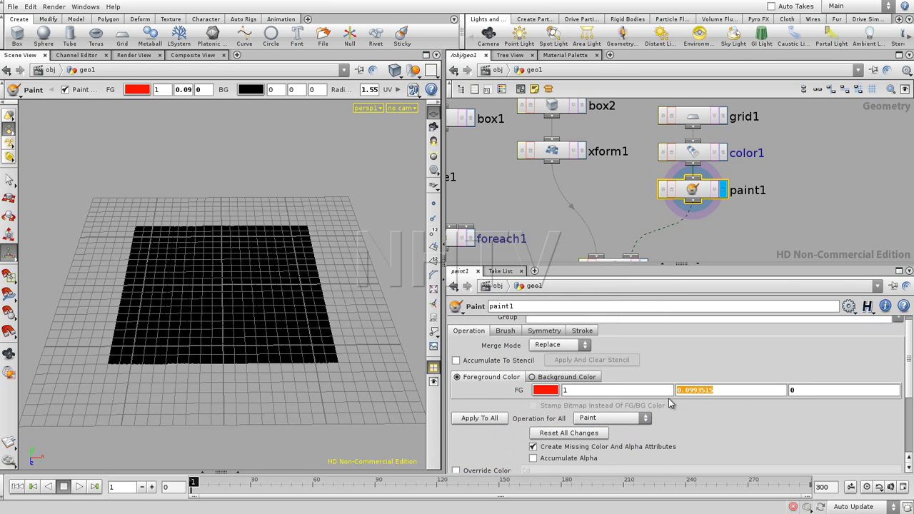
pyautogui.write('0')
pyautogui.press('Return')
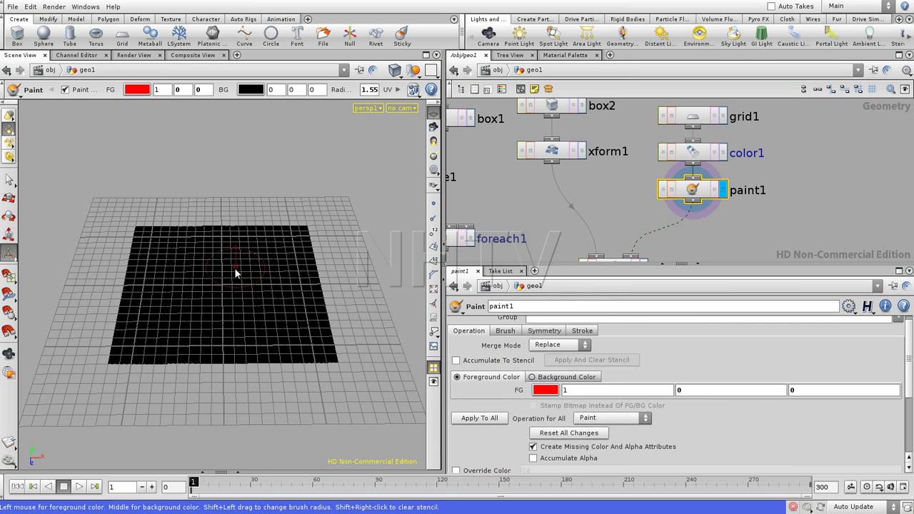
pyautogui.moveTo(152, 277)
pyautogui.mouseDown()
pyautogui.moveTo(215, 328)
pyautogui.moveTo(263, 263)
pyautogui.moveTo(306, 265)
pyautogui.mouseUp()
pyautogui.moveTo(316, 300); pyautogui.dragTo(306, 354)
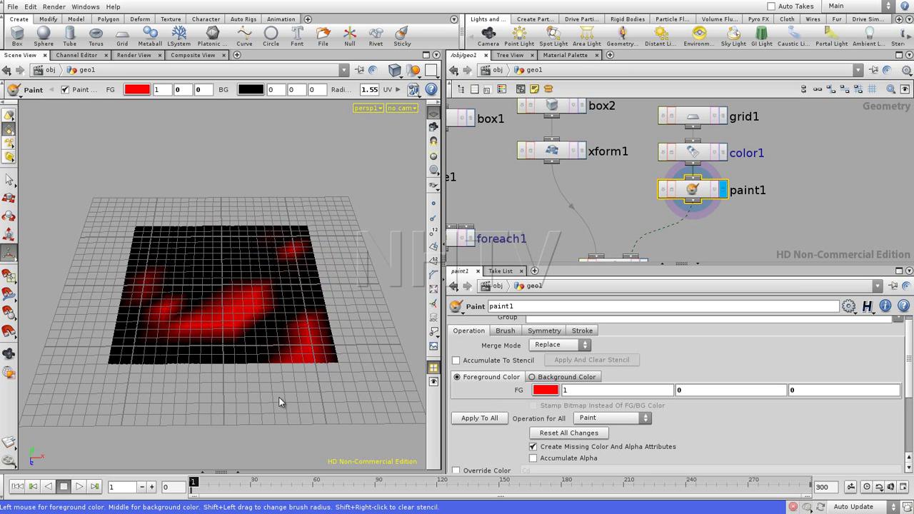
pyautogui.moveTo(183, 255); pyautogui.dragTo(172, 312)
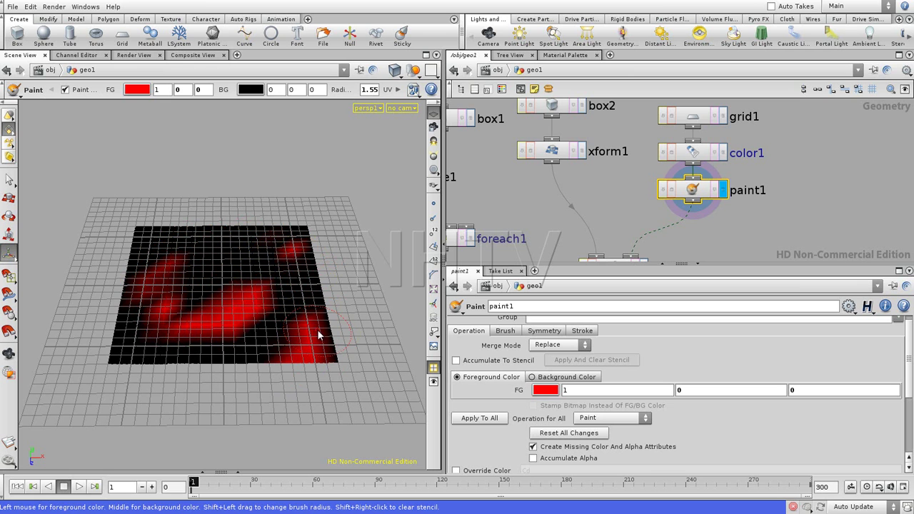
pyautogui.hotkey('ctrl', 'z')
pyautogui.hotkey('ctrl', 'z')
pyautogui.hotkey('ctrl', 'z')
pyautogui.hotkey('ctrl', 'z')
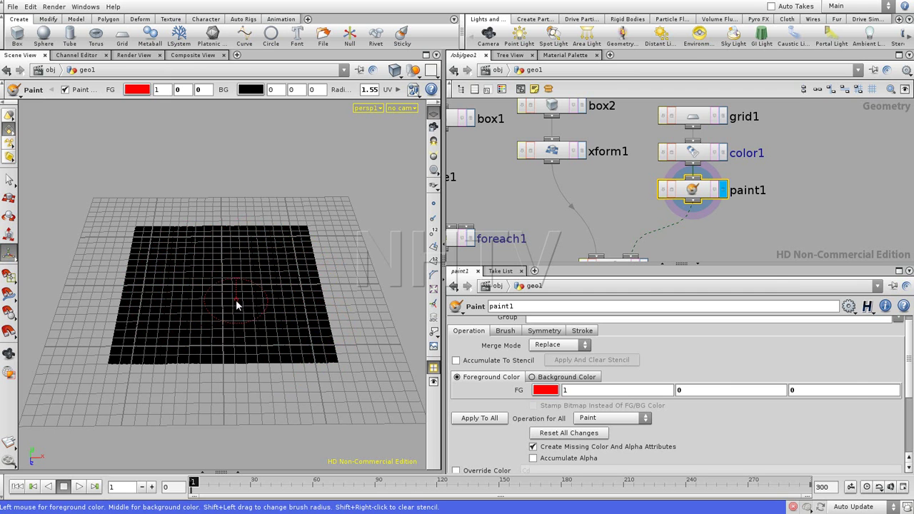
pyautogui.moveTo(777, 263); pyautogui.dragTo(777, 190)
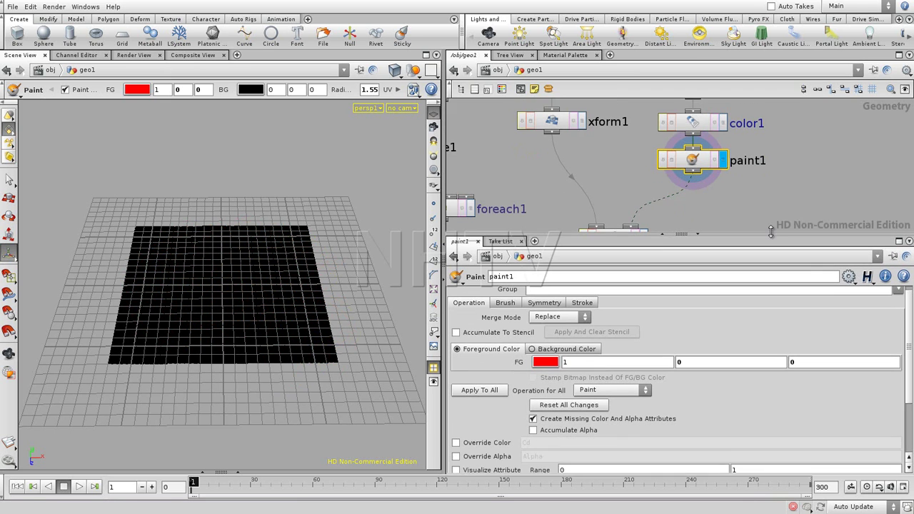
# Step: Lower the brush Radius Pressure to 0.037 and paint two sweeping red strokes across the grid
pyautogui.click(506, 263)
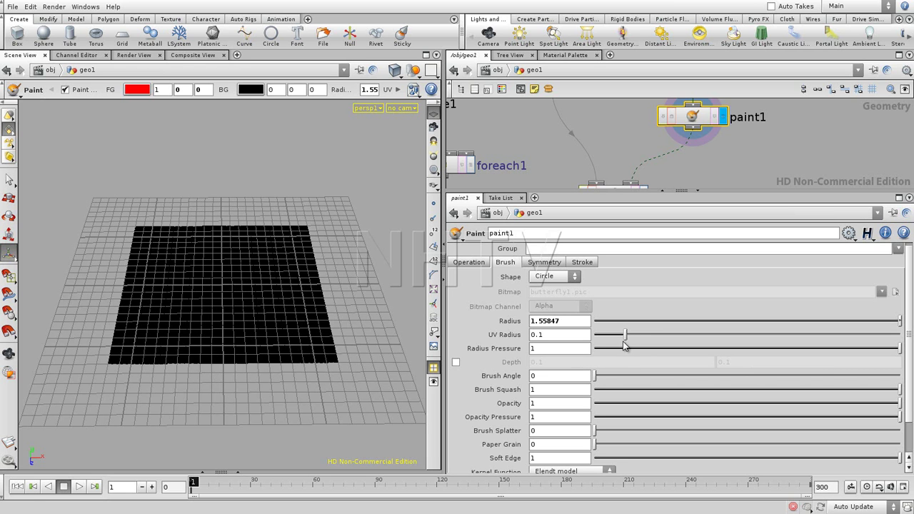
pyautogui.moveTo(613, 351); pyautogui.dragTo(606, 350)
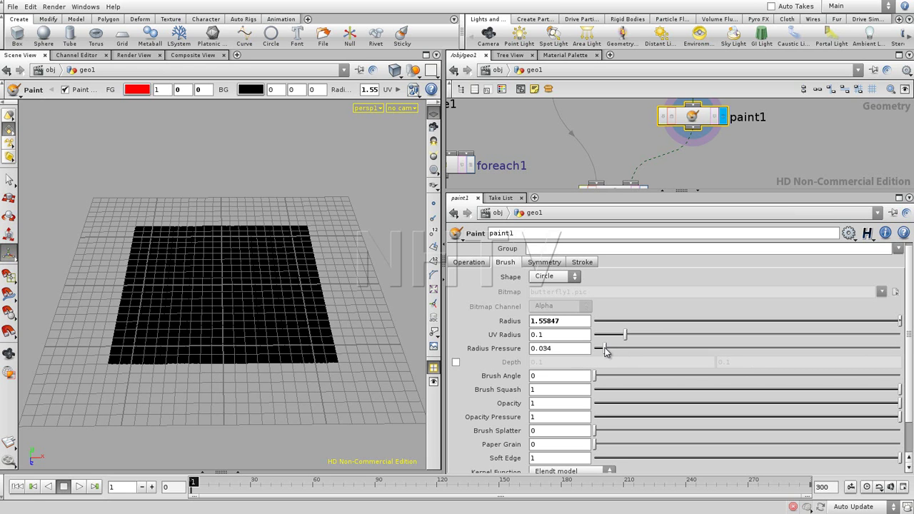
pyautogui.moveTo(252, 238)
pyautogui.mouseDown()
pyautogui.moveTo(171, 334)
pyautogui.moveTo(200, 334)
pyautogui.mouseUp()
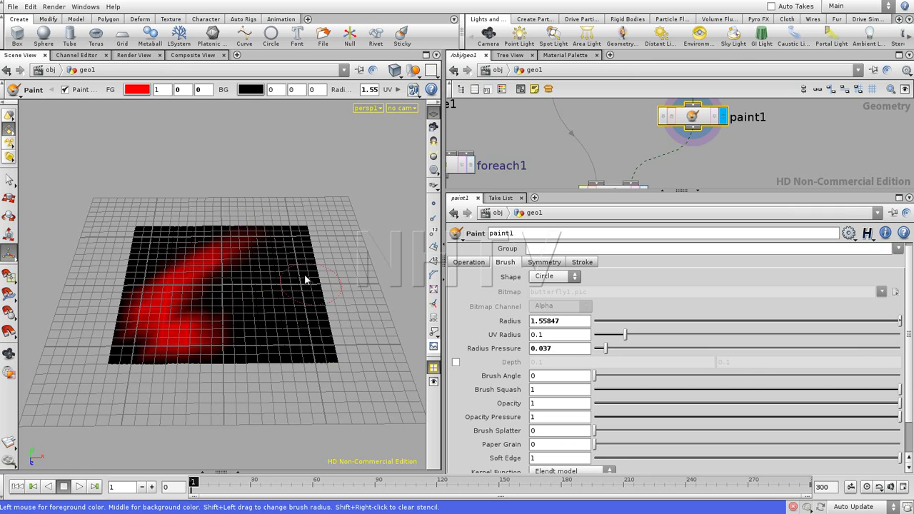
pyautogui.moveTo(285, 252)
pyautogui.mouseDown()
pyautogui.moveTo(265, 287)
pyautogui.moveTo(265, 316)
pyautogui.moveTo(306, 333)
pyautogui.moveTo(330, 359)
pyautogui.mouseUp()
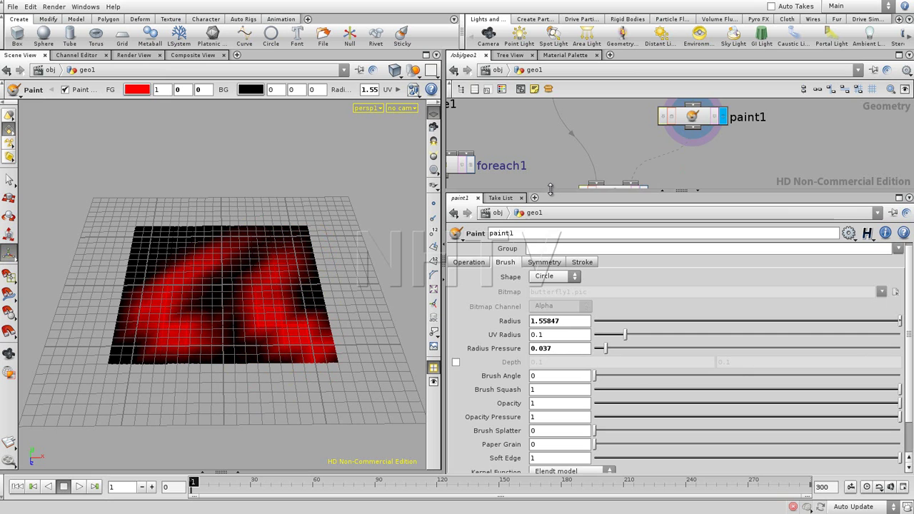
pyautogui.moveTo(550, 190); pyautogui.dragTo(550, 355)
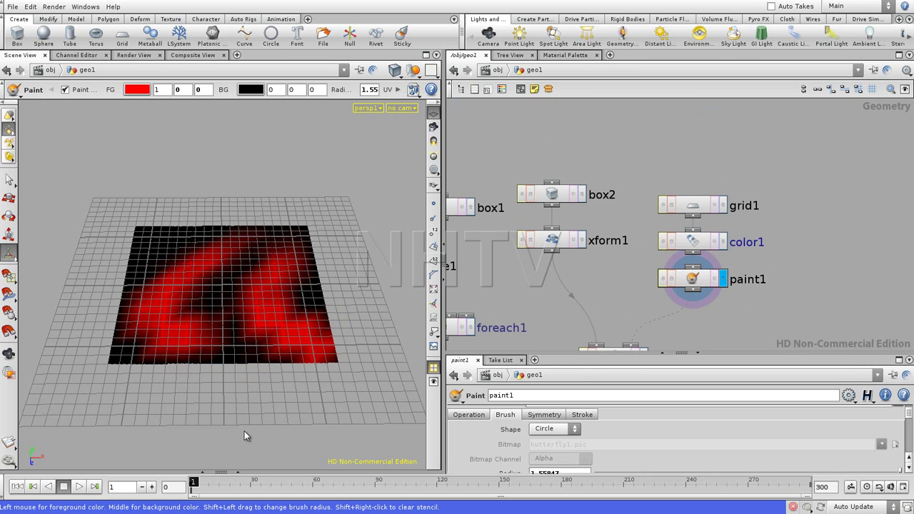
# Step: Split the Scene View and turn the lower pane into a Details View spreadsheet of paint1's points
pyautogui.click(240, 472)
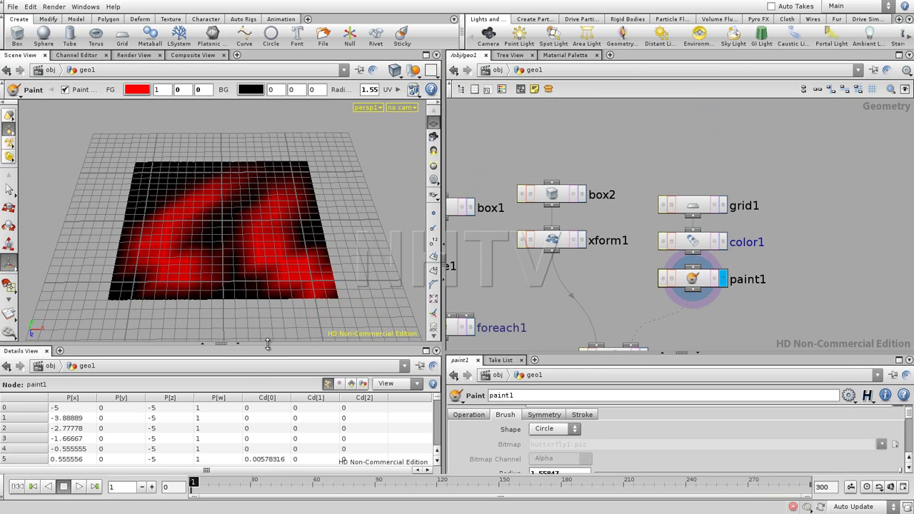
pyautogui.click(46, 350)
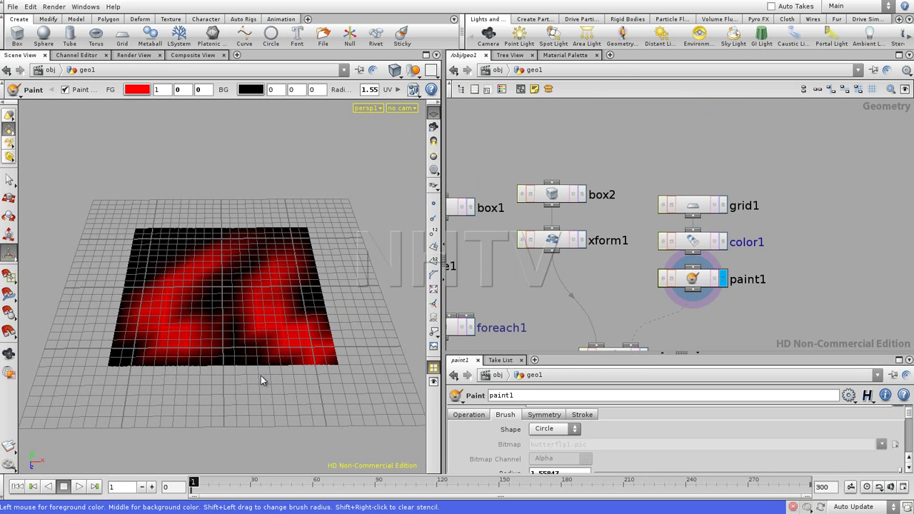
pyautogui.hotkey('alt', ']')
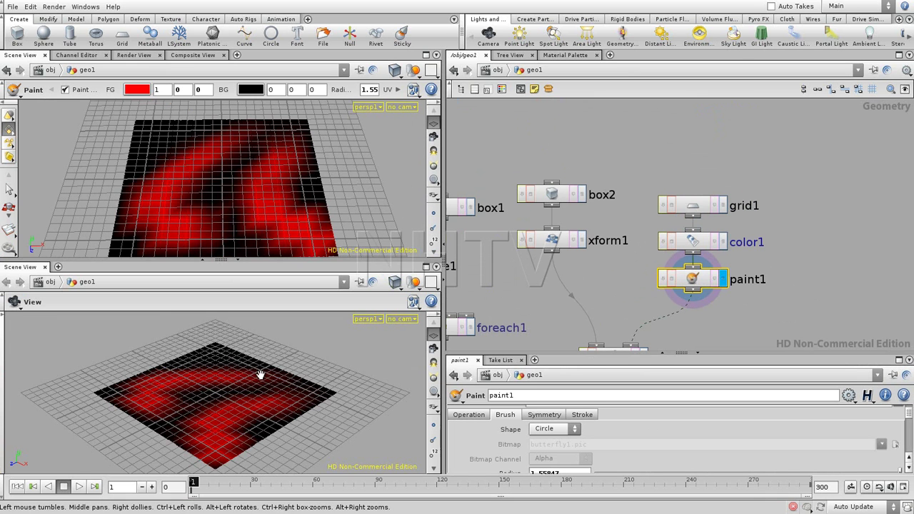
pyautogui.click(27, 268)
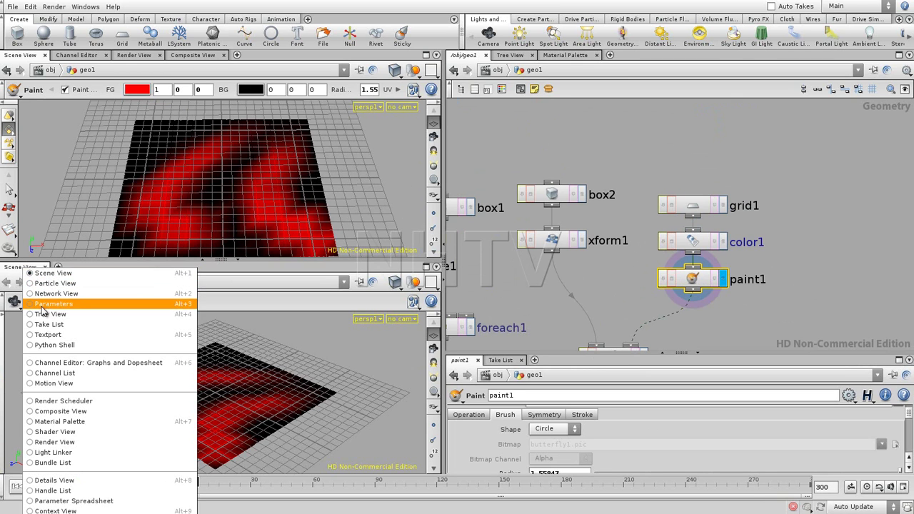
pyautogui.click(53, 480)
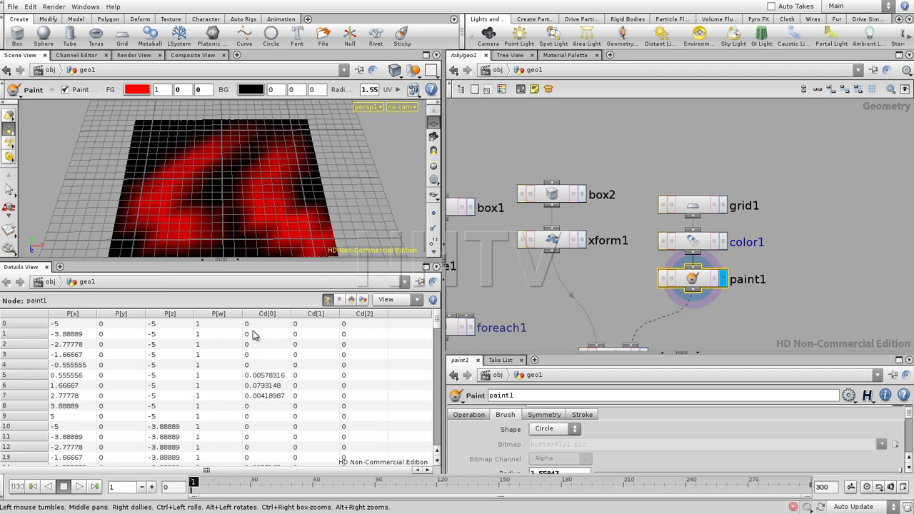
# Step: Review the Cd values, then collapse the spreadsheet so the viewport fills the column
pyautogui.moveTo(435, 330); pyautogui.dragTo(429, 468)
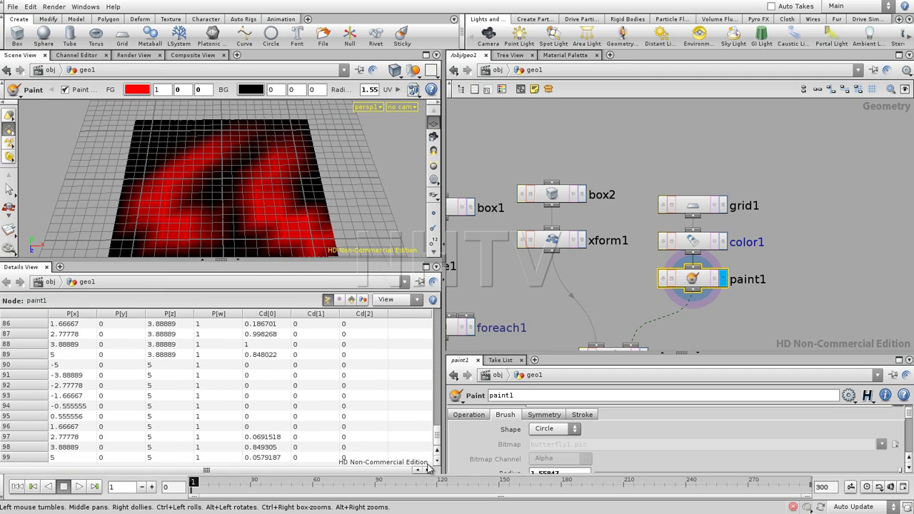
pyautogui.moveTo(365, 262); pyautogui.dragTo(235, 293)
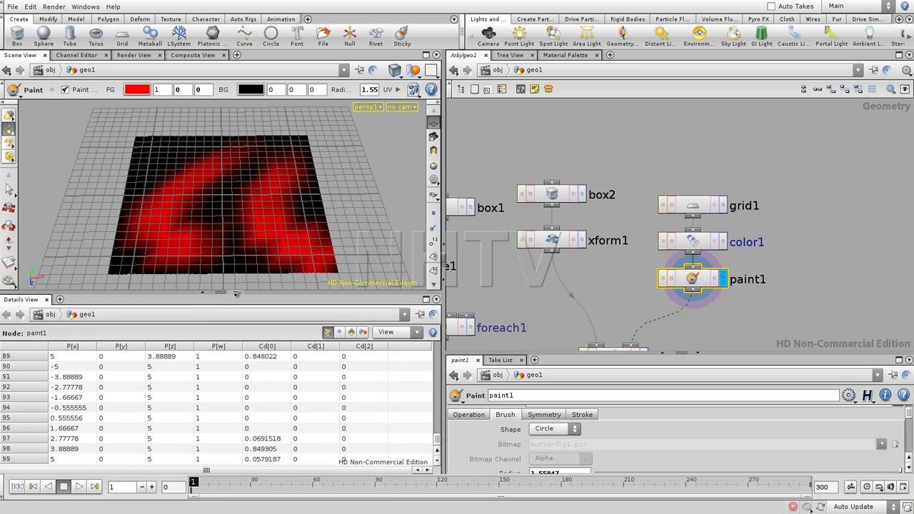
pyautogui.click(236, 293)
pyautogui.moveTo(710, 321); pyautogui.dragTo(704, 216, button='middle')
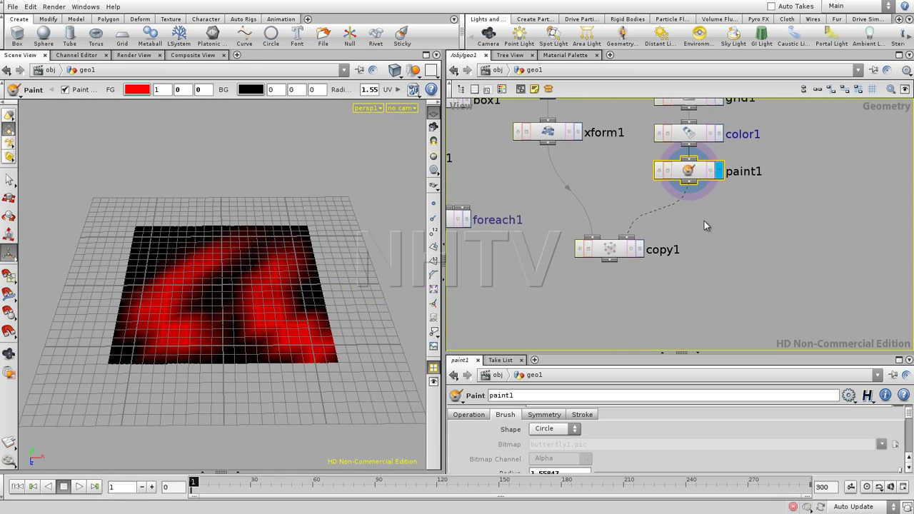
# Step: Display and select copy1, enlarging its parameter area to reveal the Stamp variables
pyautogui.click(611, 247)
pyautogui.click(637, 248)
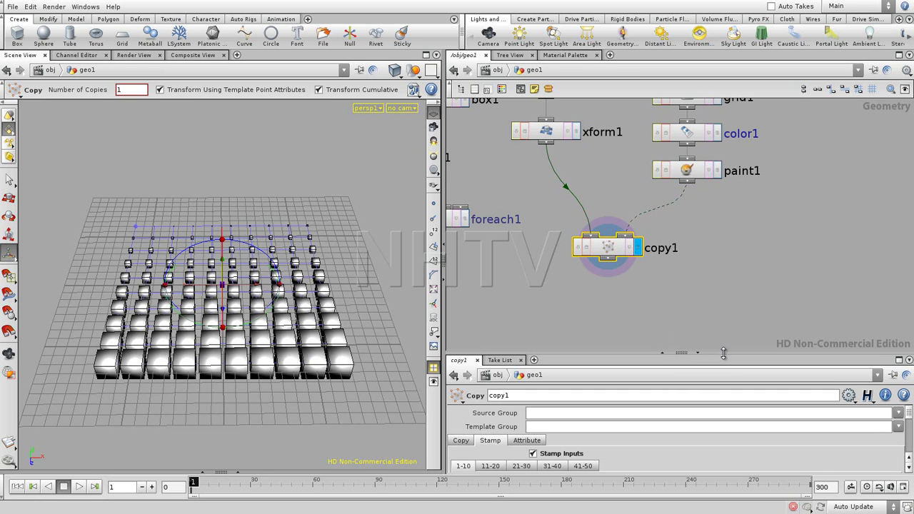
pyautogui.moveTo(723, 353); pyautogui.dragTo(725, 220)
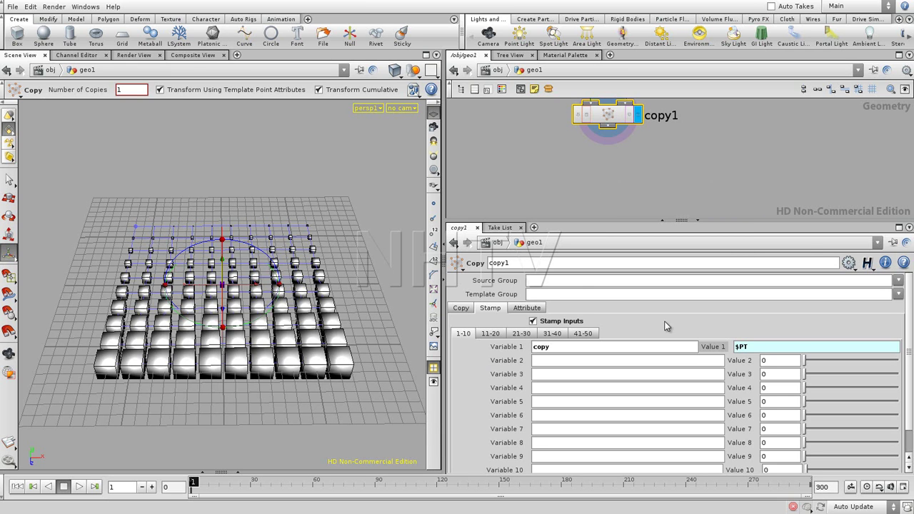
pyautogui.click(904, 263)
pyautogui.moveTo(812, 58)
pyautogui.mouseDown()
pyautogui.moveTo(770, 65)
pyautogui.moveTo(425, 39)
pyautogui.mouseUp()
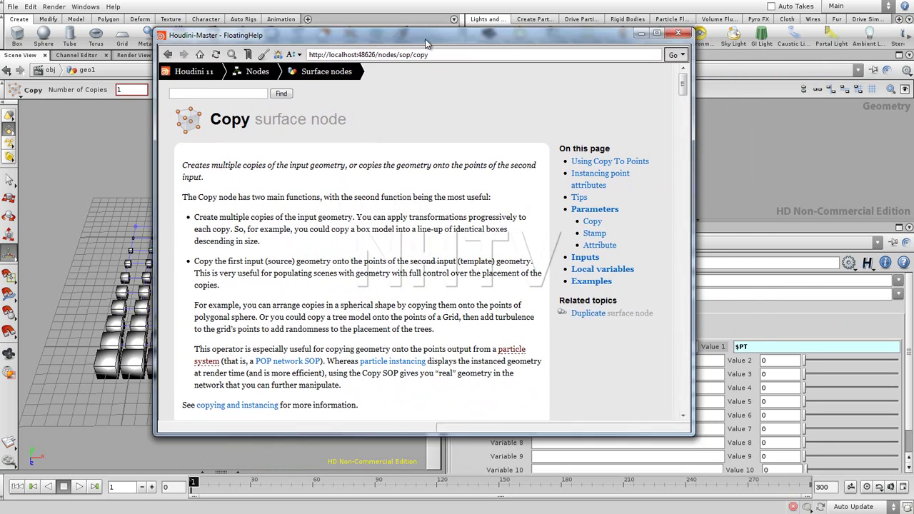
pyautogui.click(589, 273)
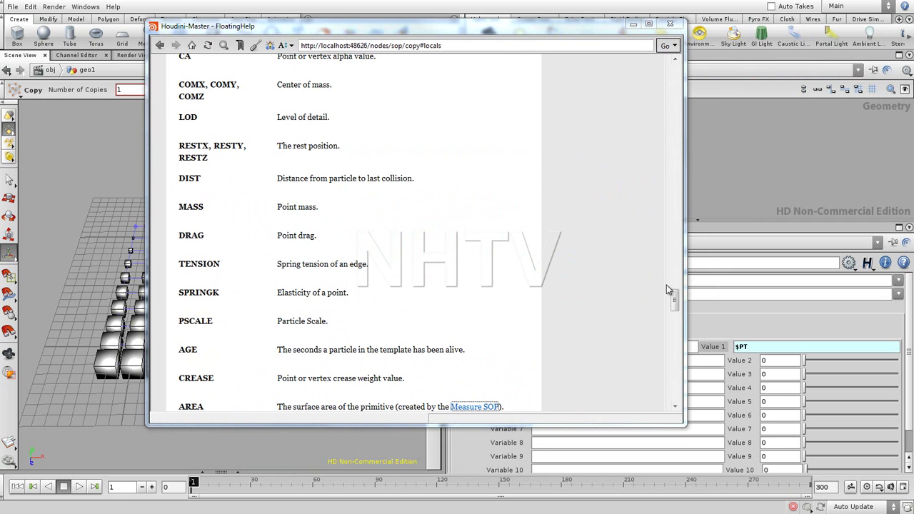
pyautogui.moveTo(675, 298); pyautogui.dragTo(677, 284)
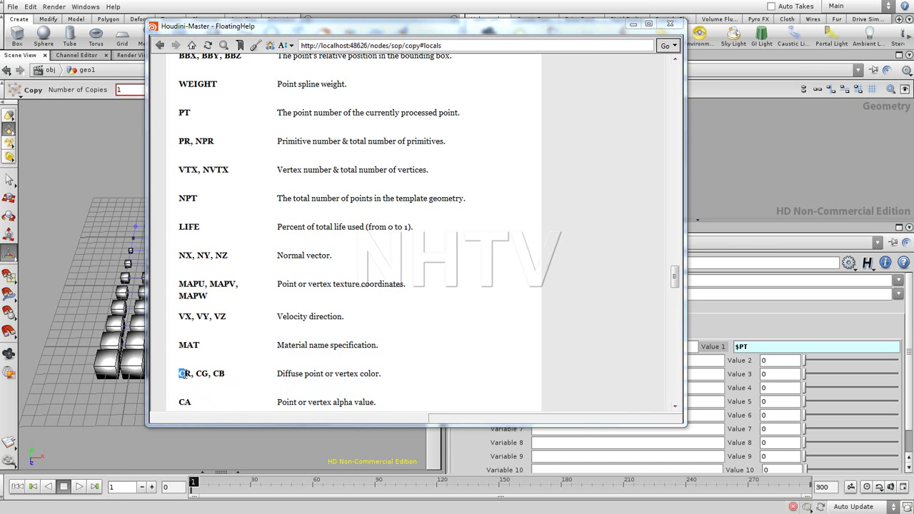
# Step: Close the help window and change copy1's stamp Value 1 from $PT to $CR
pyautogui.click(671, 24)
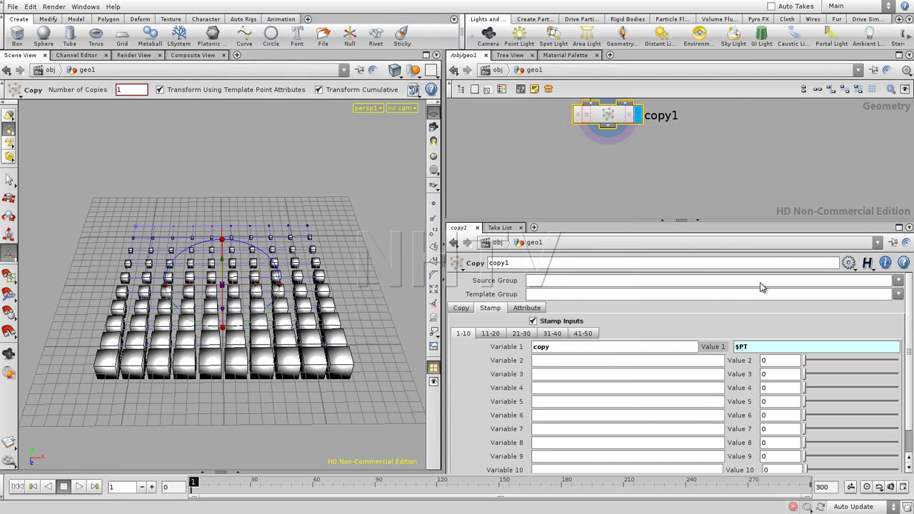
pyautogui.doubleClick(743, 348)
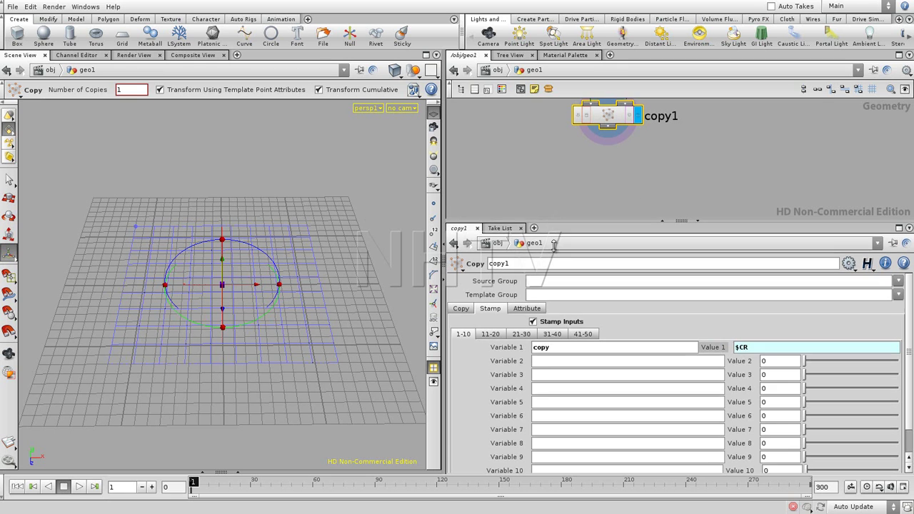
pyautogui.moveTo(554, 222); pyautogui.dragTo(554, 369)
# Step: Delete '*0.01' from xform1's Uniform Scale so it reads stamp("../copy1","copy",2)
pyautogui.click(548, 149)
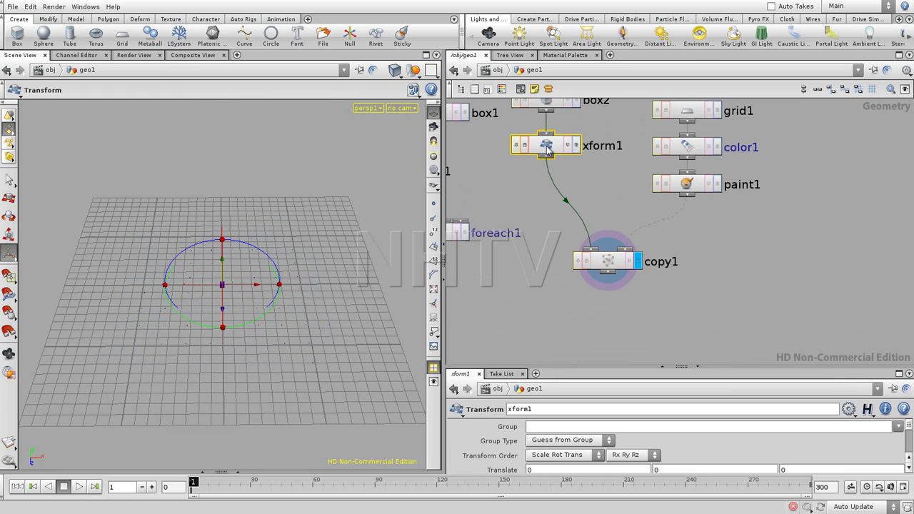
pyautogui.moveTo(590, 365); pyautogui.dragTo(582, 234)
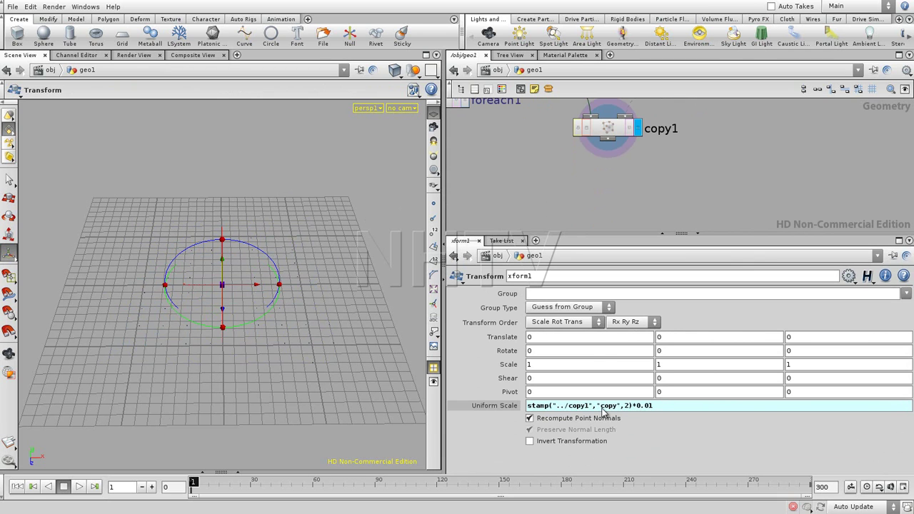
pyautogui.moveTo(693, 172); pyautogui.dragTo(643, 226, button='middle')
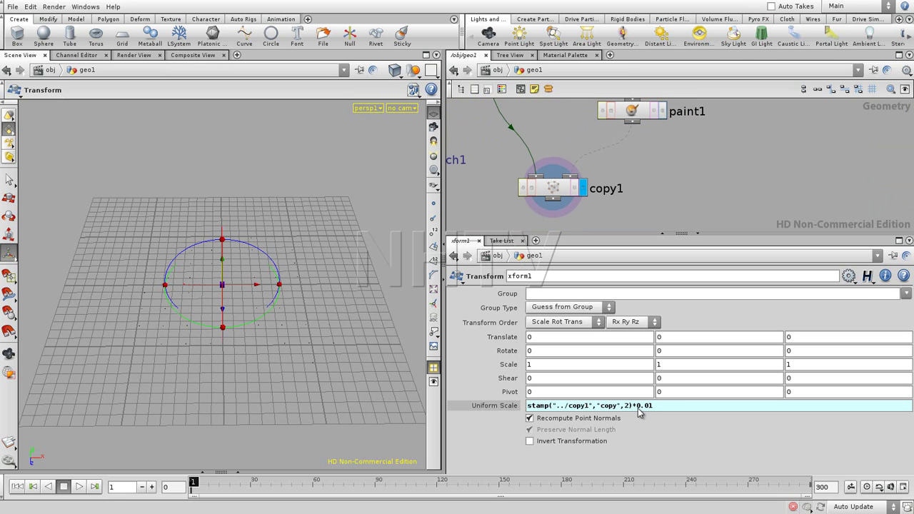
pyautogui.moveTo(633, 409); pyautogui.dragTo(677, 410)
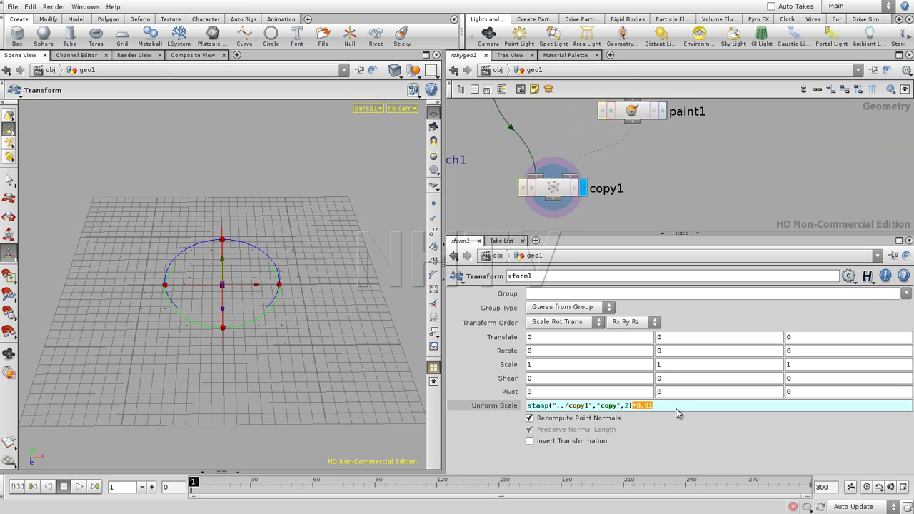
pyautogui.press('BackSpace')
pyautogui.press('Return')
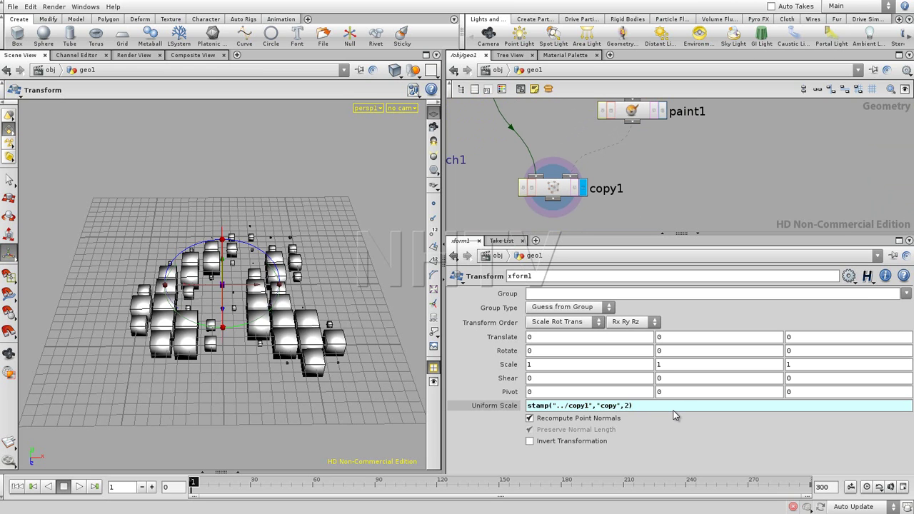
pyautogui.moveTo(683, 195)
pyautogui.mouseDown(button='middle')
pyautogui.moveTo(679, 211)
pyautogui.moveTo(689, 216)
pyautogui.mouseUp(button='middle')
# Step: Paint red across the empty middle of the grid with paint1
pyautogui.click(638, 133)
pyautogui.press('Return')
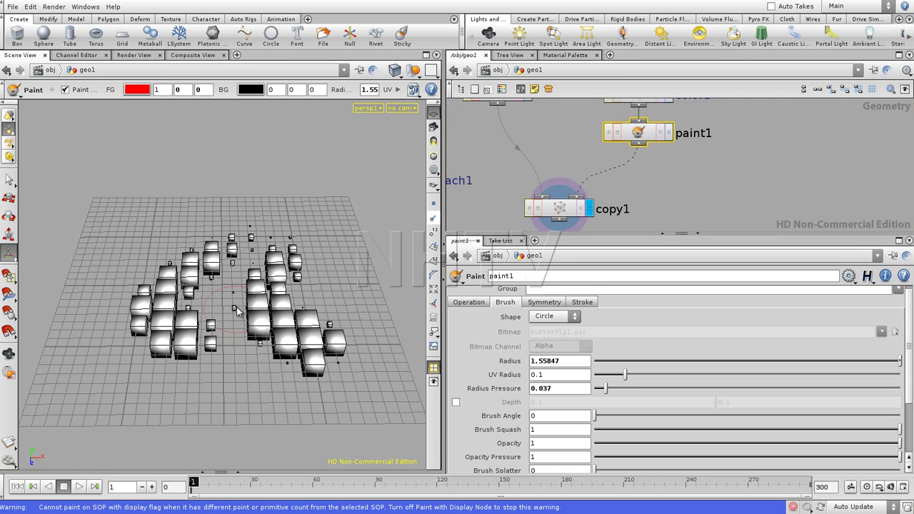
pyautogui.moveTo(227, 302)
pyautogui.mouseDown()
pyautogui.moveTo(205, 360)
pyautogui.moveTo(115, 314)
pyautogui.mouseUp()
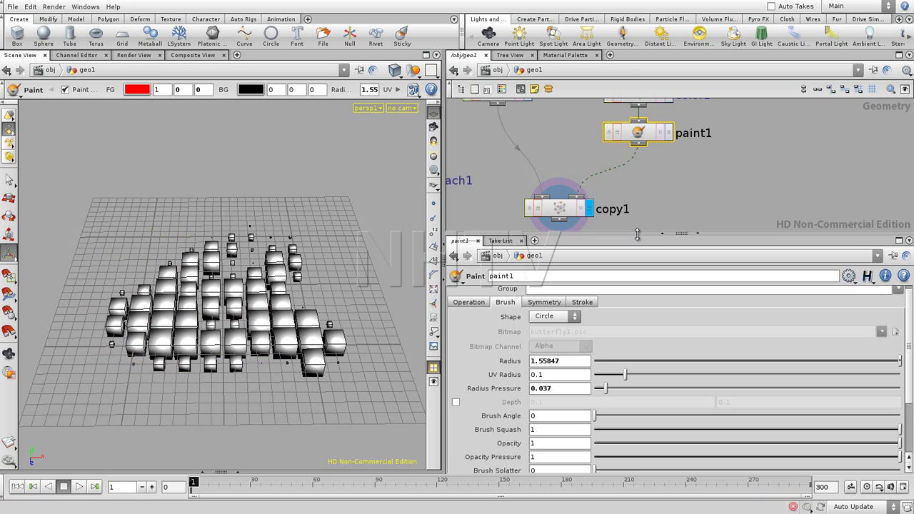
# Step: Select copy1 and turn on point-number display in the viewport
pyautogui.moveTo(637, 235); pyautogui.dragTo(640, 300)
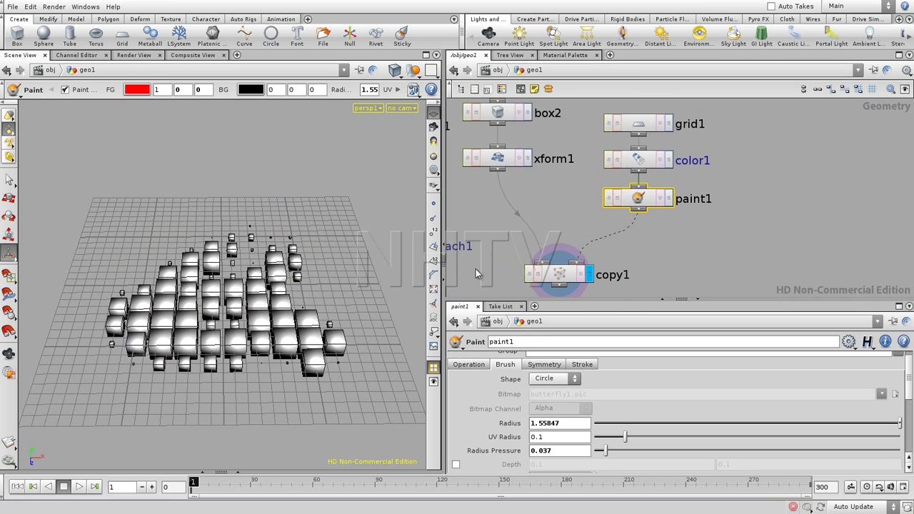
pyautogui.click(562, 278)
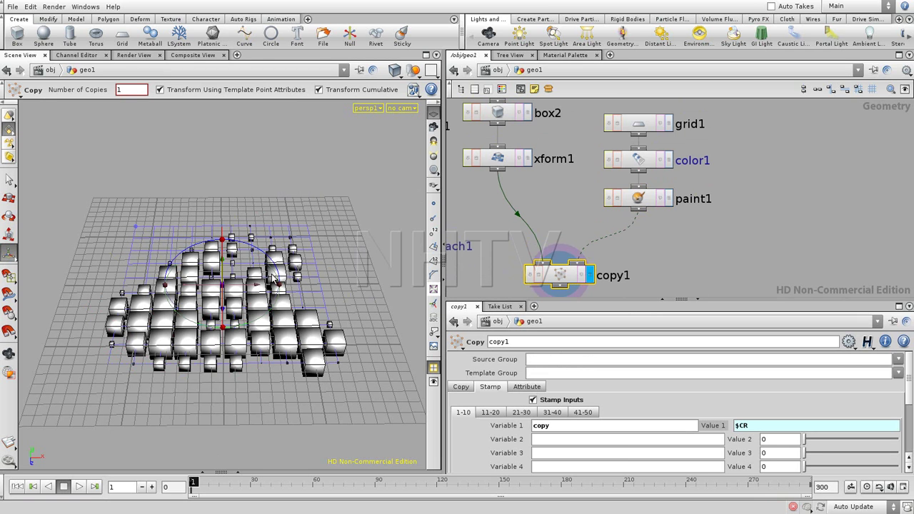
pyautogui.click(433, 233)
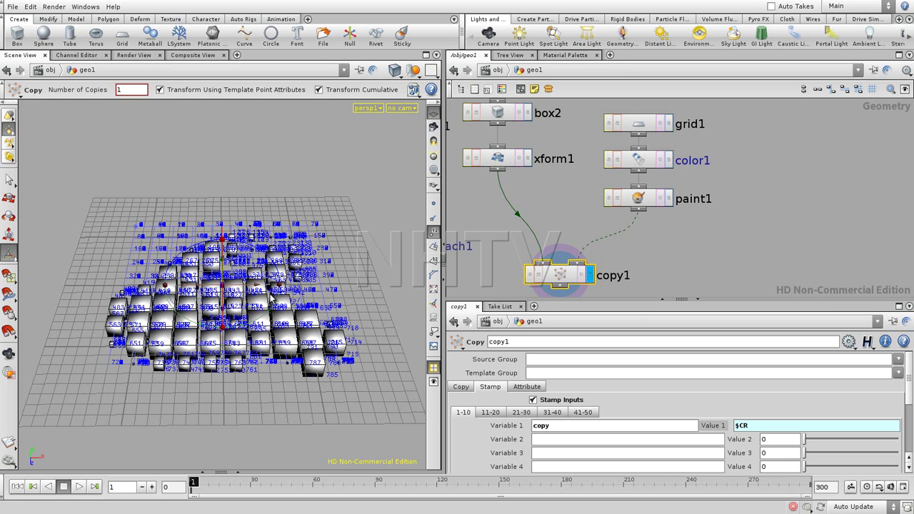
# Step: Hide point numbers and add a Delete node, delete2, below paint1, displaying its result
pyautogui.click(433, 233)
pyautogui.click(660, 251)
pyautogui.moveTo(681, 249); pyautogui.dragTo(655, 242, button='middle')
pyautogui.press('Tab')
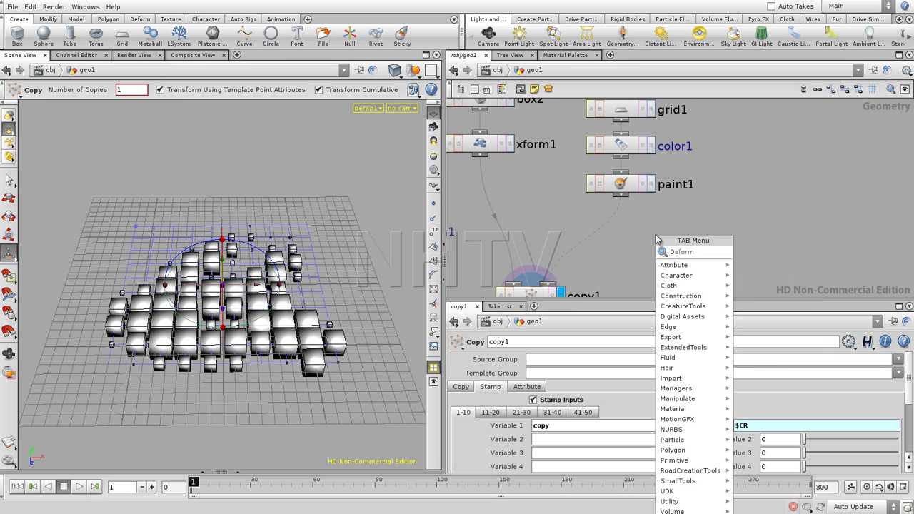
pyautogui.click(761, 273)
pyautogui.click(590, 227)
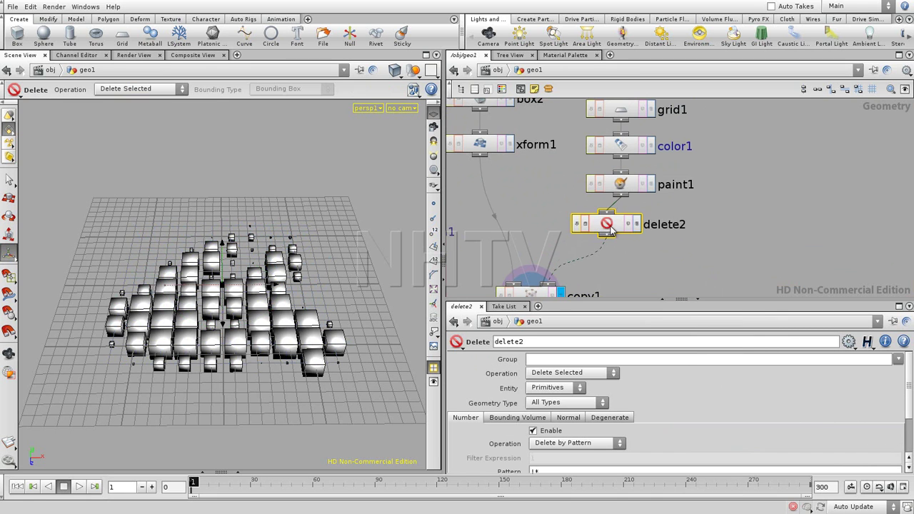
pyautogui.click(650, 227)
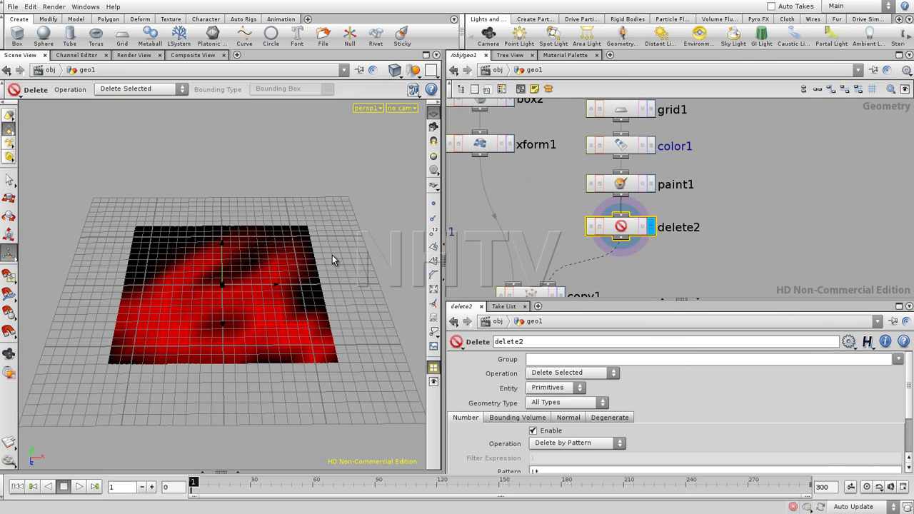
pyautogui.click(650, 257)
pyautogui.moveTo(633, 299); pyautogui.dragTo(658, 219)
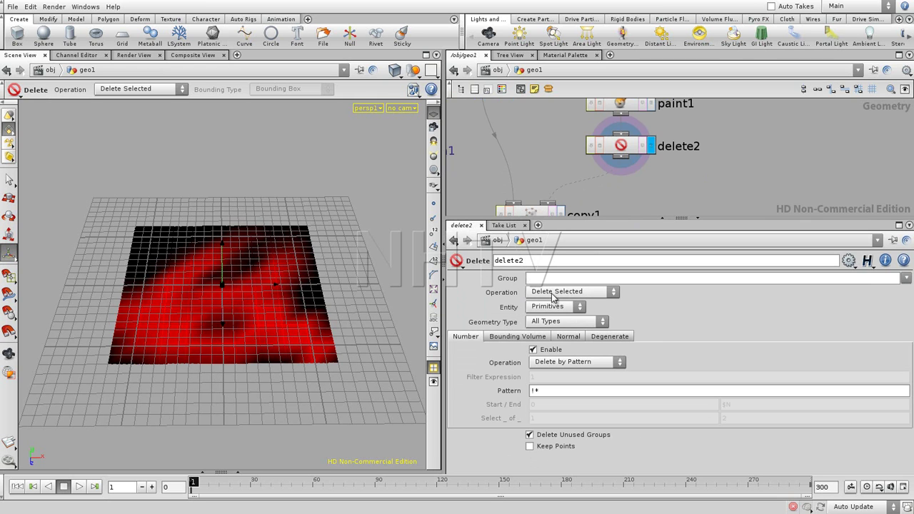
# Step: Set delete2 to delete points using the pattern 1-10
pyautogui.click(568, 310)
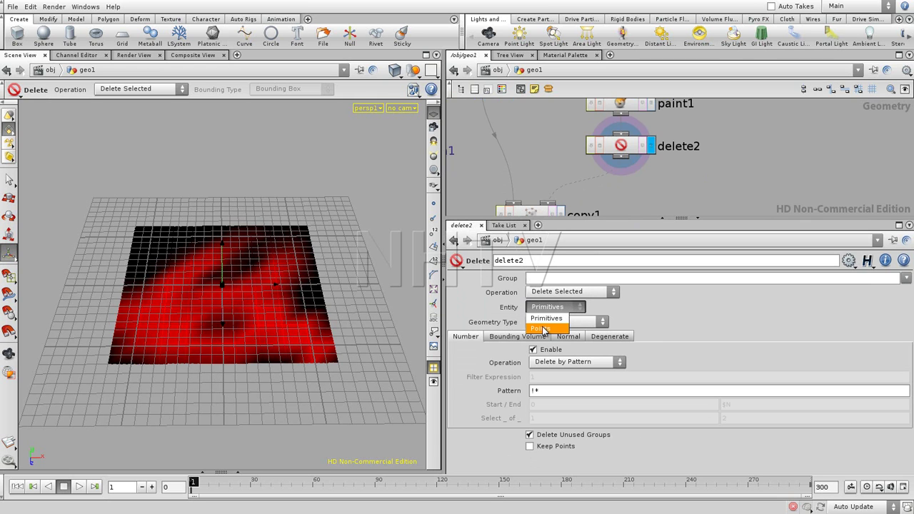
pyautogui.click(541, 329)
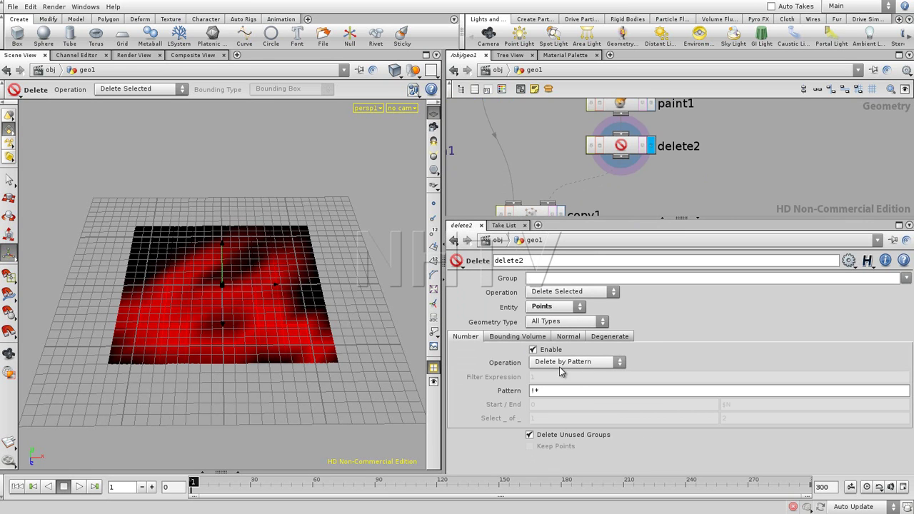
pyautogui.doubleClick(533, 394)
pyautogui.write('1-10')
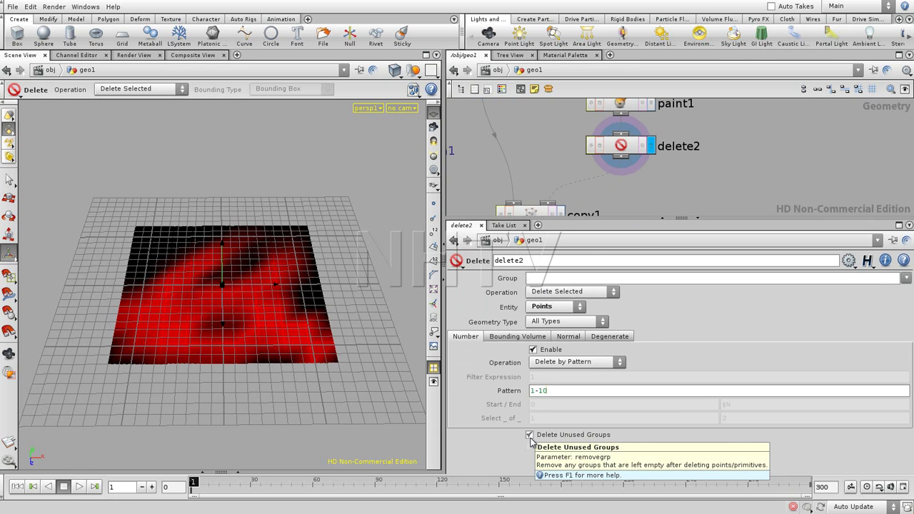
pyautogui.press('Return')
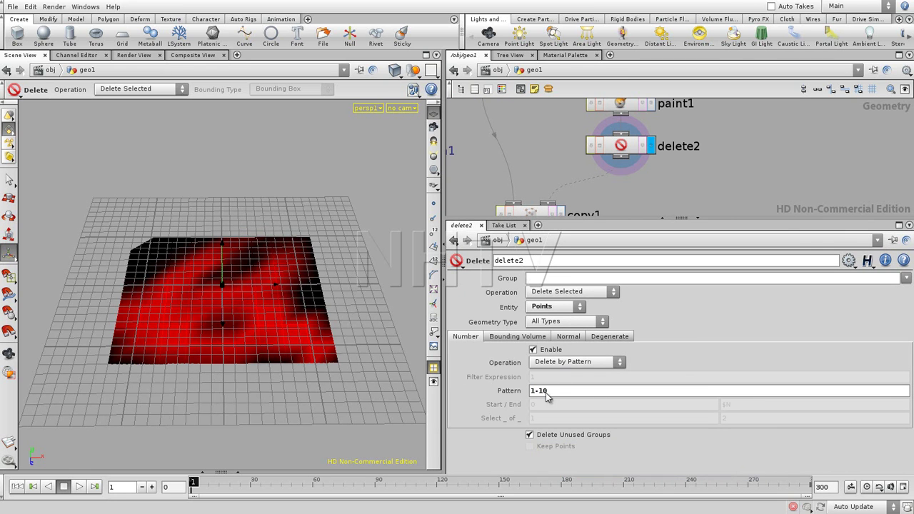
pyautogui.doubleClick(550, 393)
pyautogui.click(570, 363)
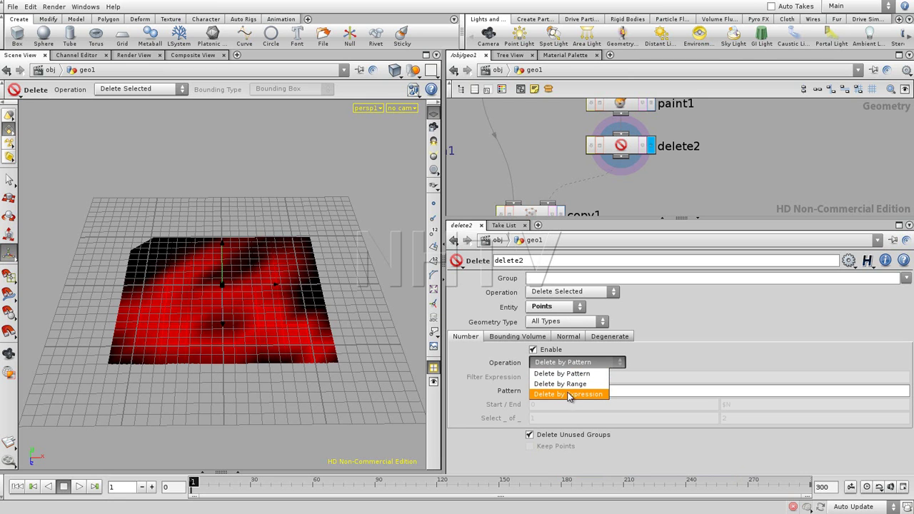
# Step: Switch delete2 to Delete by Expression with Filter Expression 0, with grid points shown
pyautogui.click(565, 384)
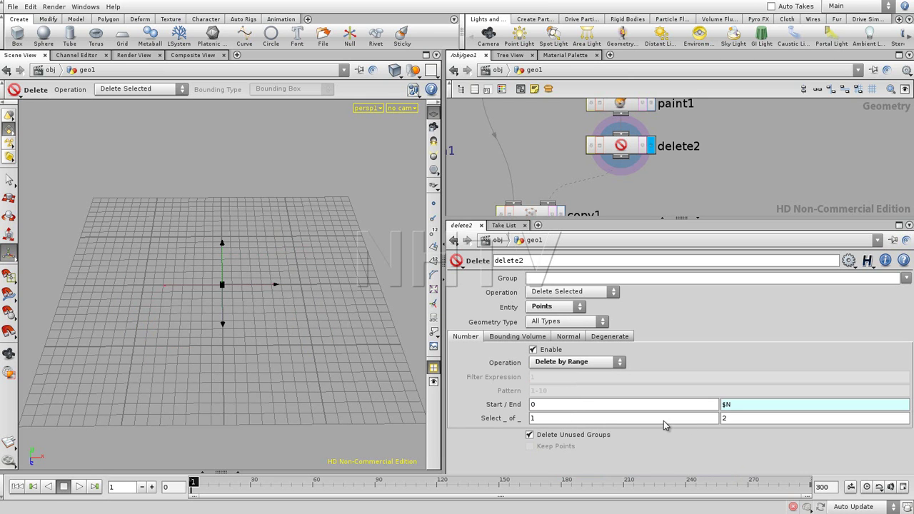
pyautogui.click(433, 203)
pyautogui.click(545, 364)
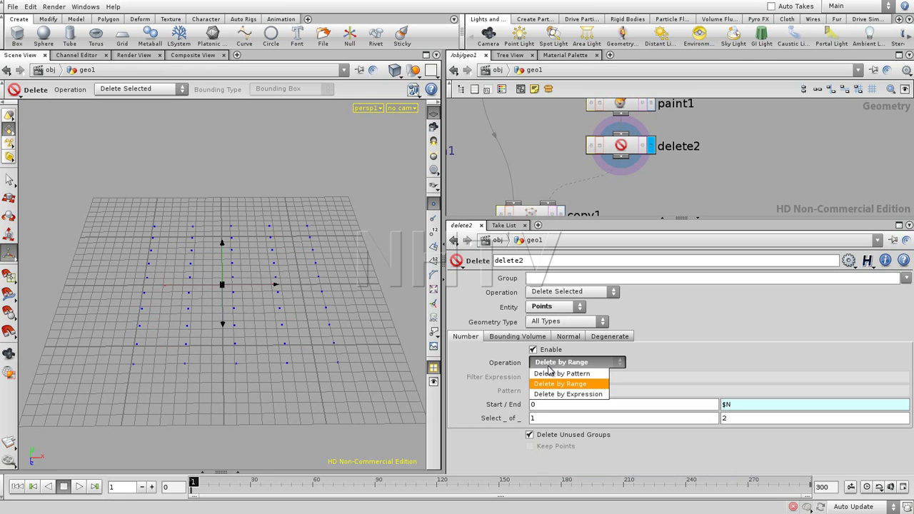
pyautogui.click(559, 394)
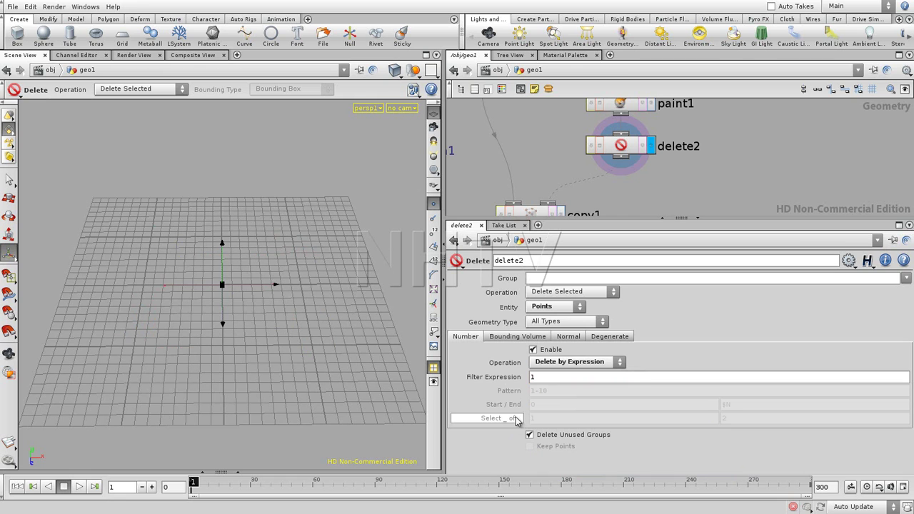
pyautogui.doubleClick(545, 380)
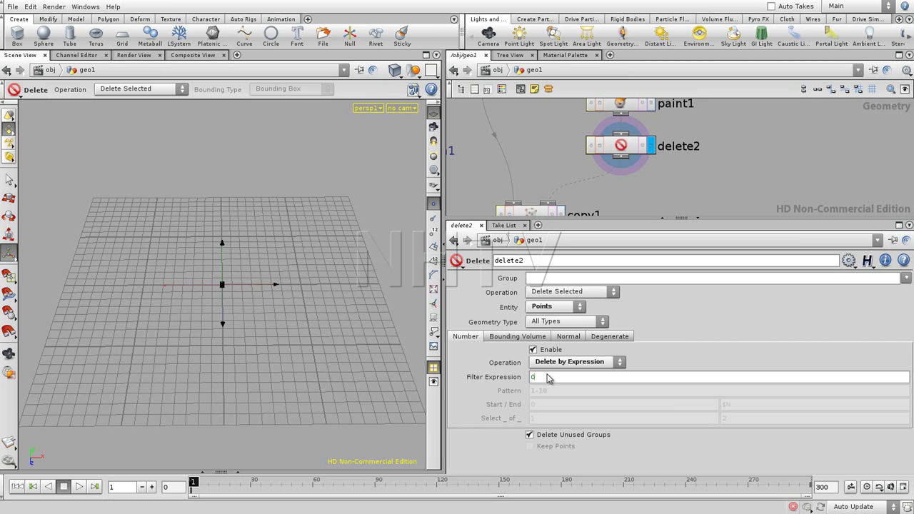
pyautogui.write('0')
pyautogui.press('Return')
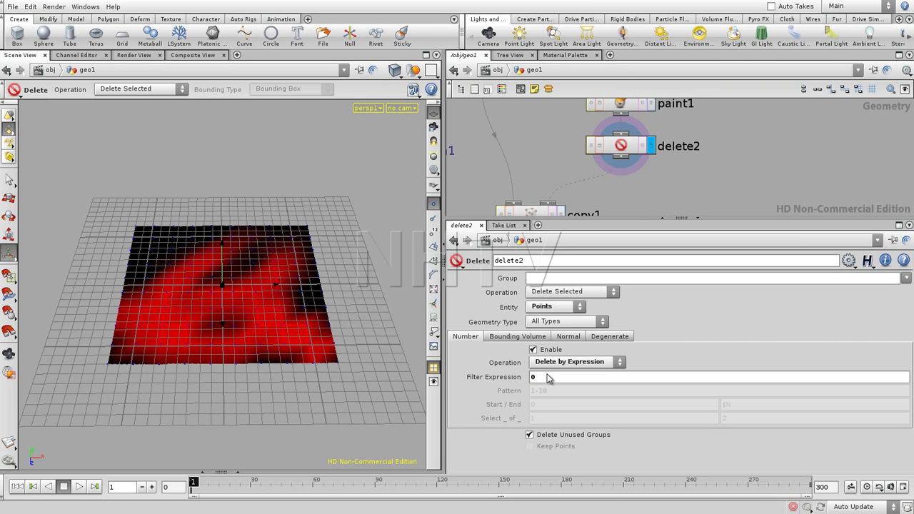
# Step: Set delete2's filter expression to $CR == 0, preview copy1, then display delete2 again
pyautogui.doubleClick(533, 377)
pyautogui.write('$CR')
pyautogui.press('Return')
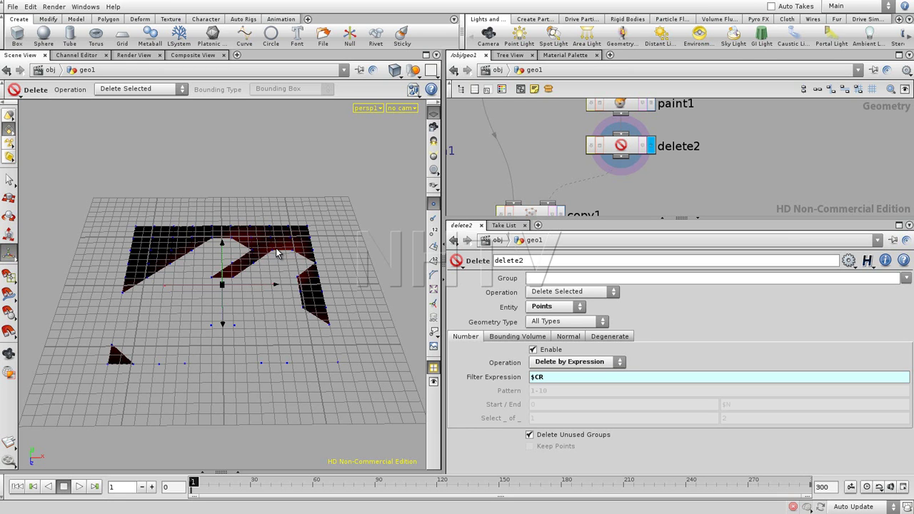
pyautogui.moveTo(675, 168); pyautogui.dragTo(688, 139, button='middle')
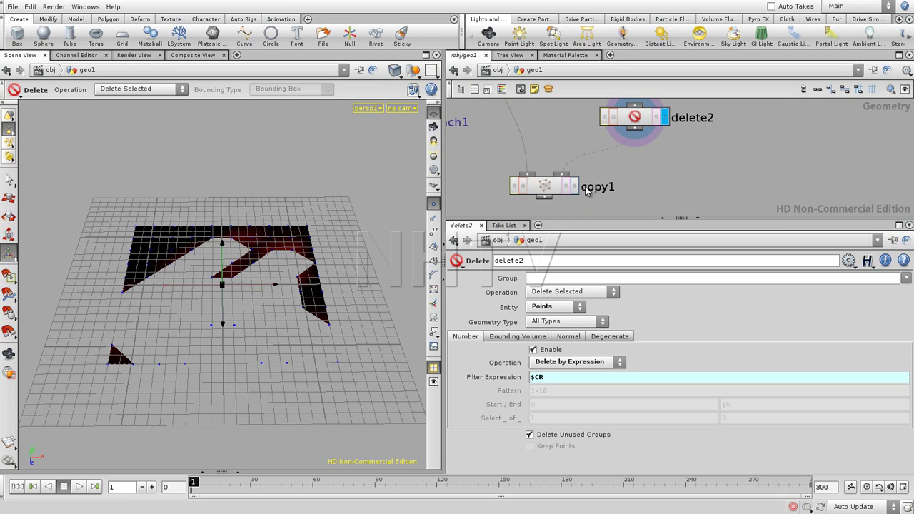
pyautogui.click(575, 186)
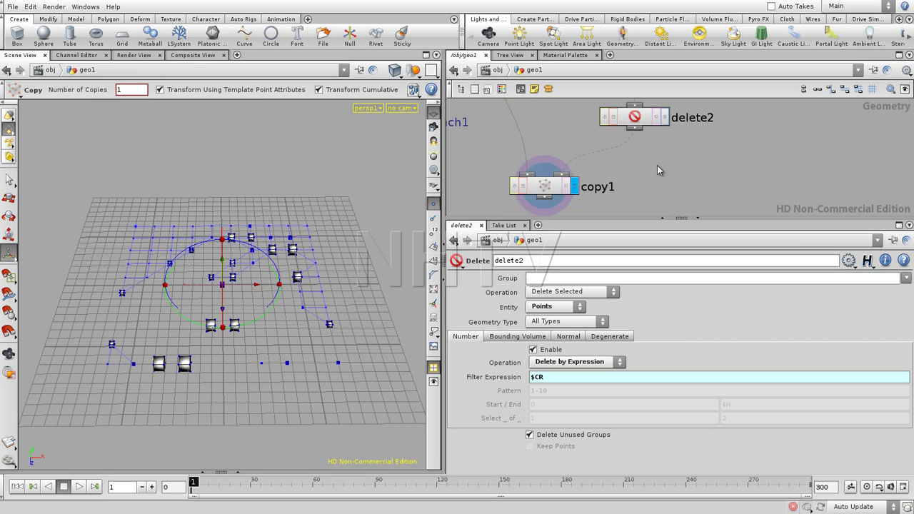
pyautogui.moveTo(641, 173); pyautogui.dragTo(629, 181, button='middle')
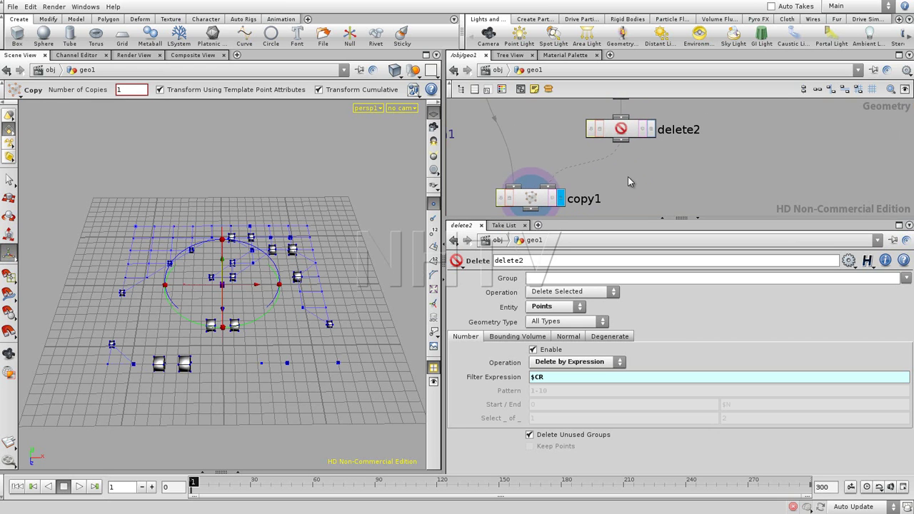
pyautogui.click(623, 134)
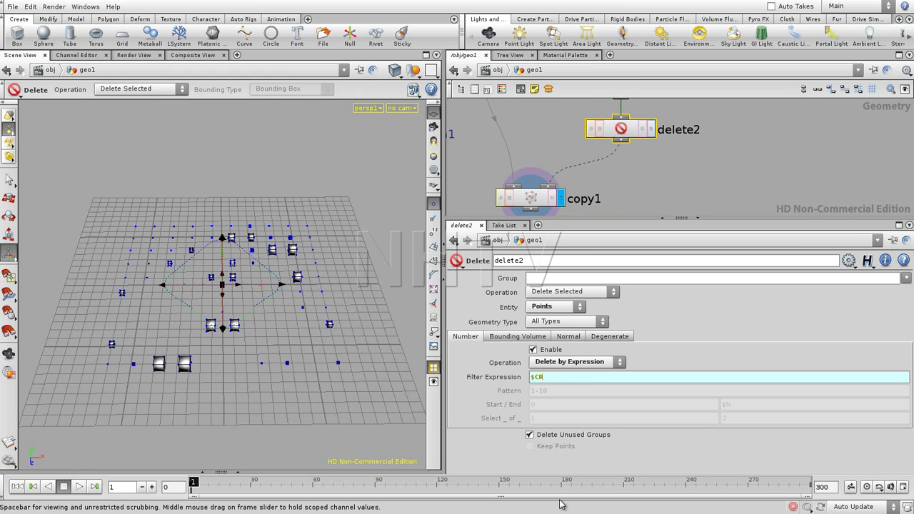
pyautogui.click(651, 129)
pyautogui.write('== 0')
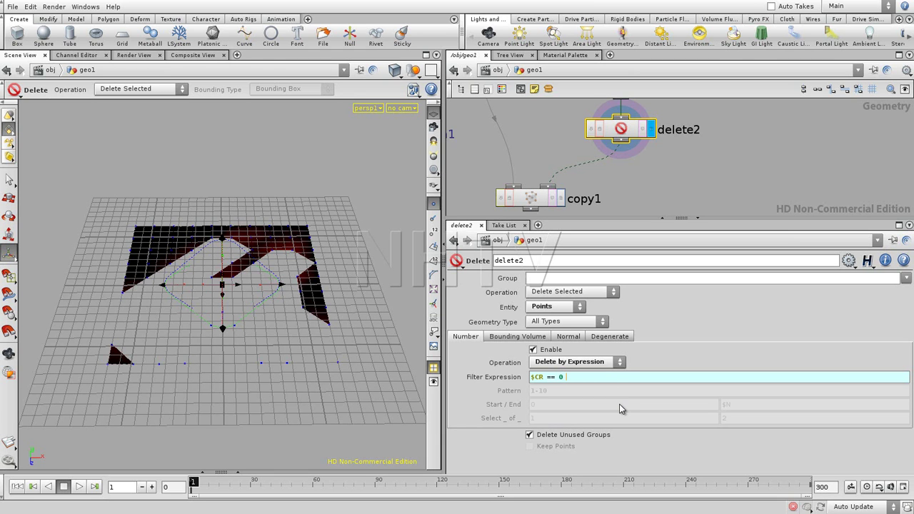
# Step: Set delete2's filter expression to just $CR == 0 and display the copy1 result
pyautogui.write('> < ')
pyautogui.write('>= ')
pyautogui.write('<= ')
pyautogui.write('&&')
pyautogui.write(' || ')
pyautogui.write('!')
pyautogui.moveTo(567, 379); pyautogui.dragTo(637, 379)
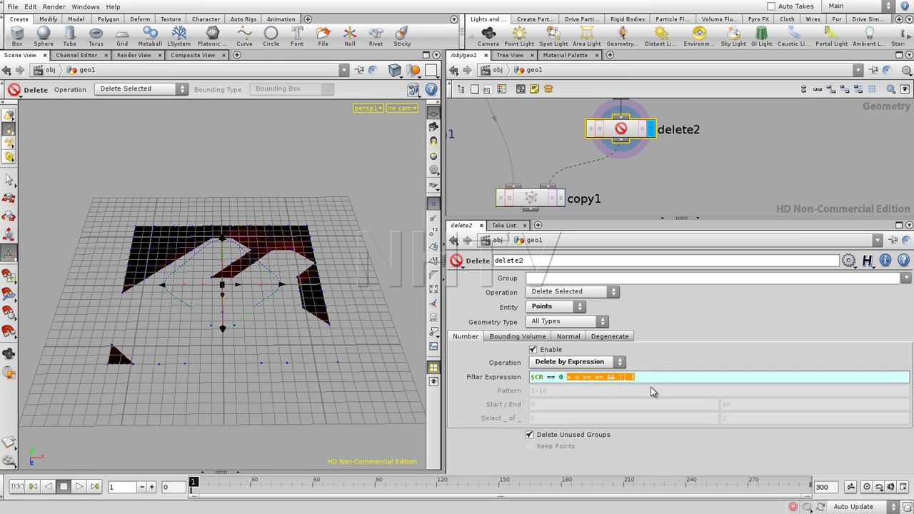
pyautogui.press('BackSpace')
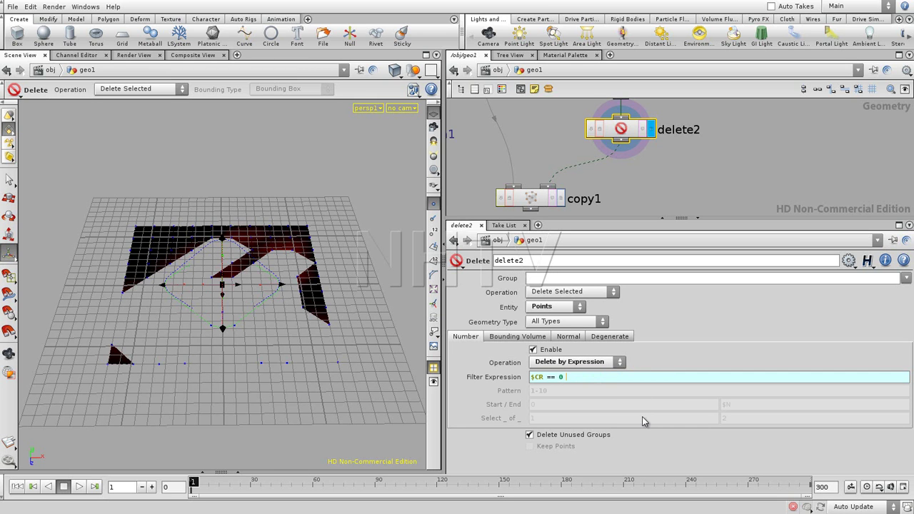
pyautogui.press('Return')
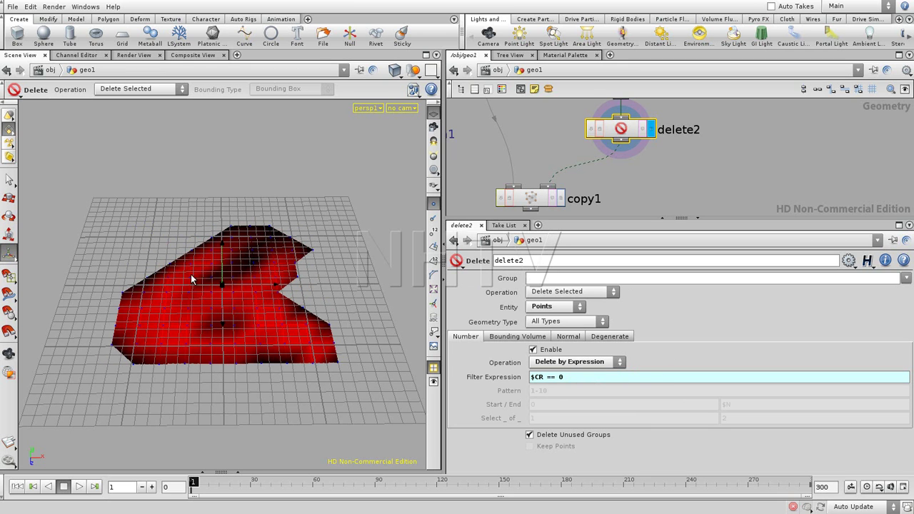
pyautogui.click(560, 199)
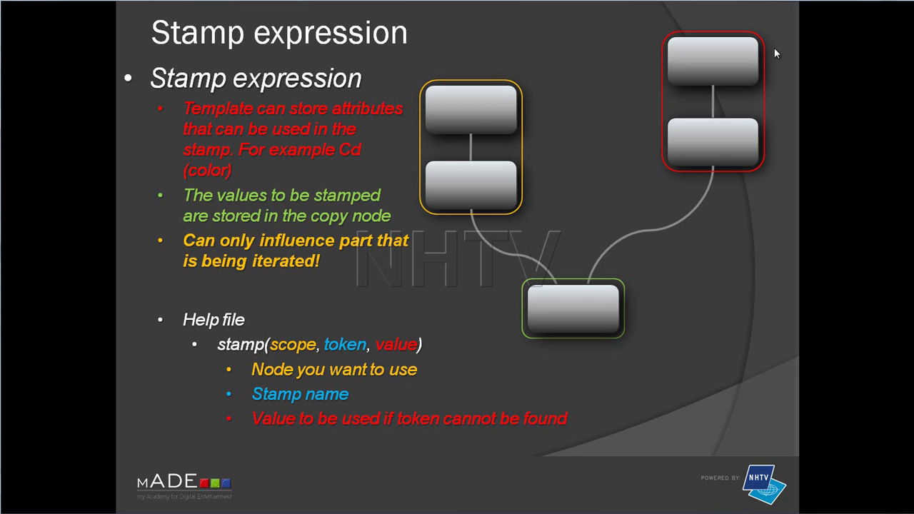
# Step: Back in Houdini, select foreach1 and enlarge the network view to show its parameters
pyautogui.hotkey('alt', 'Tab')
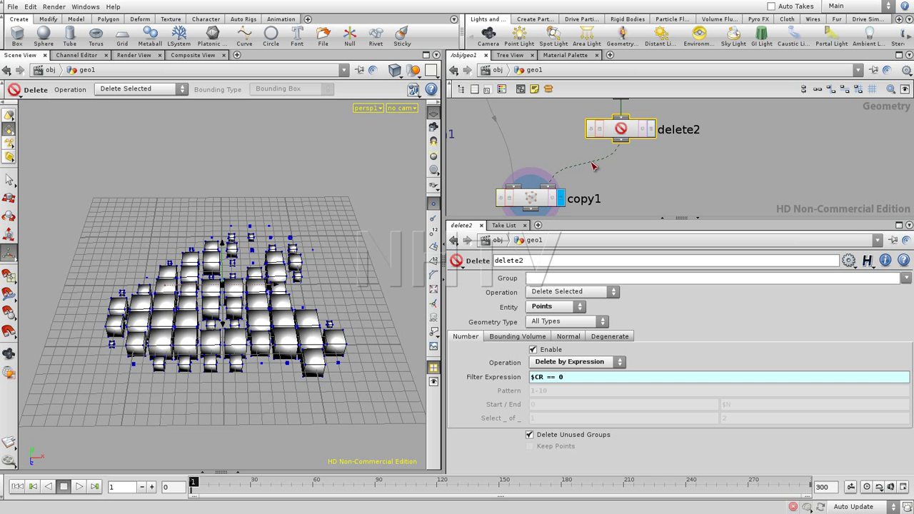
pyautogui.moveTo(592, 167); pyautogui.dragTo(787, 203, button='middle')
pyautogui.click(566, 177)
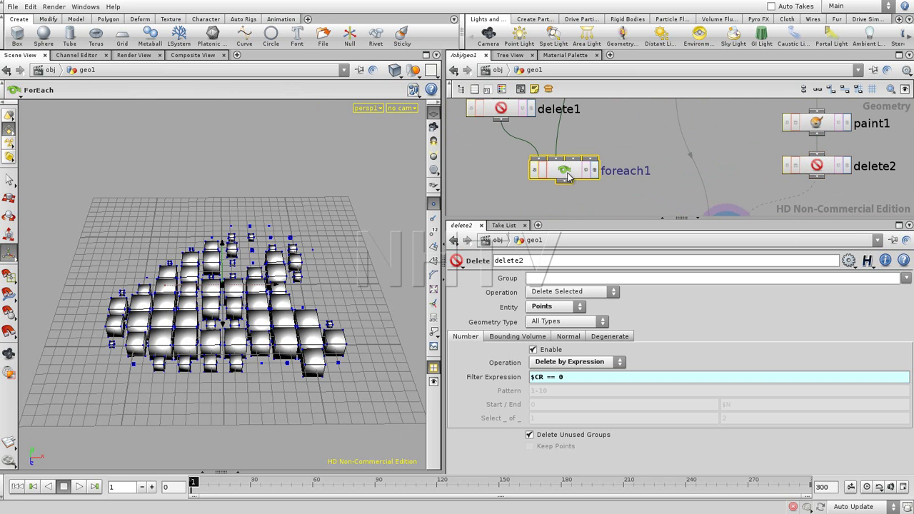
pyautogui.moveTo(636, 180); pyautogui.dragTo(633, 191, button='middle')
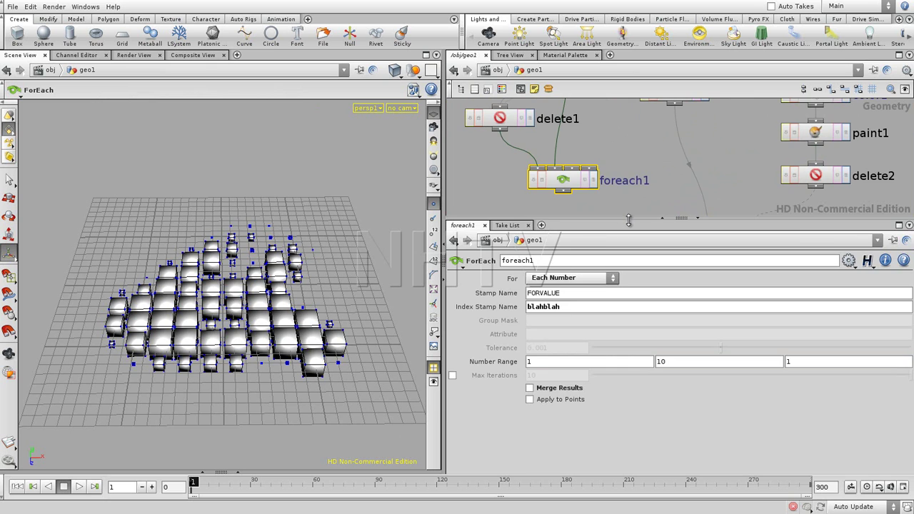
pyautogui.moveTo(629, 221); pyautogui.dragTo(628, 330)
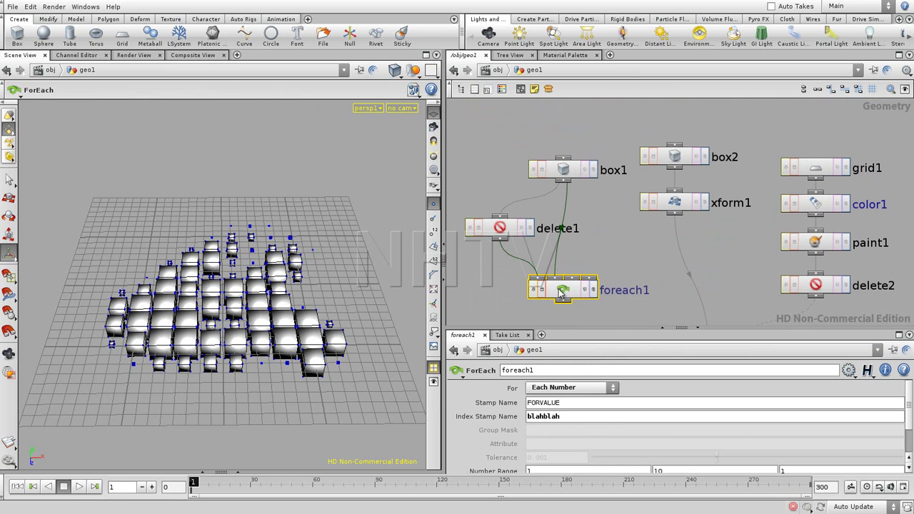
# Step: Pan the network around copy1 and the box nodes, then advance to the Rand slide
pyautogui.moveTo(545, 299); pyautogui.dragTo(541, 265, button='middle')
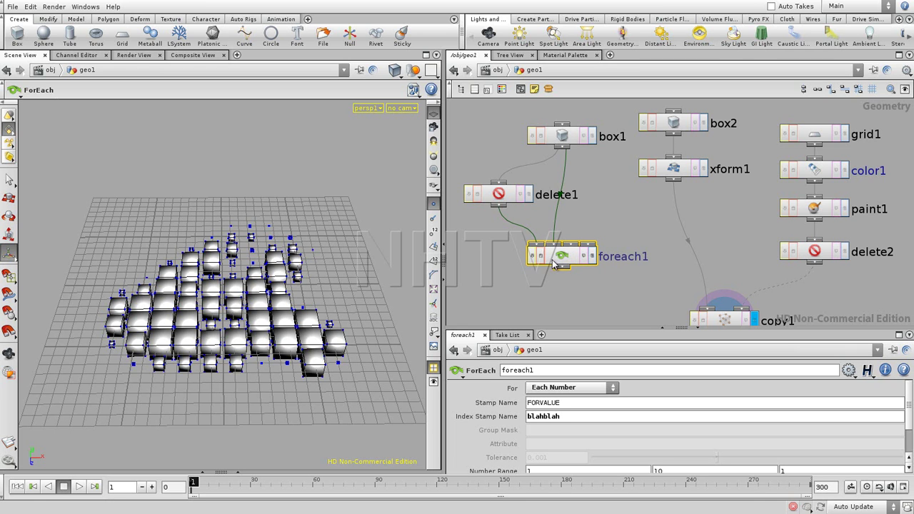
pyautogui.moveTo(657, 258); pyautogui.dragTo(576, 238, button='middle')
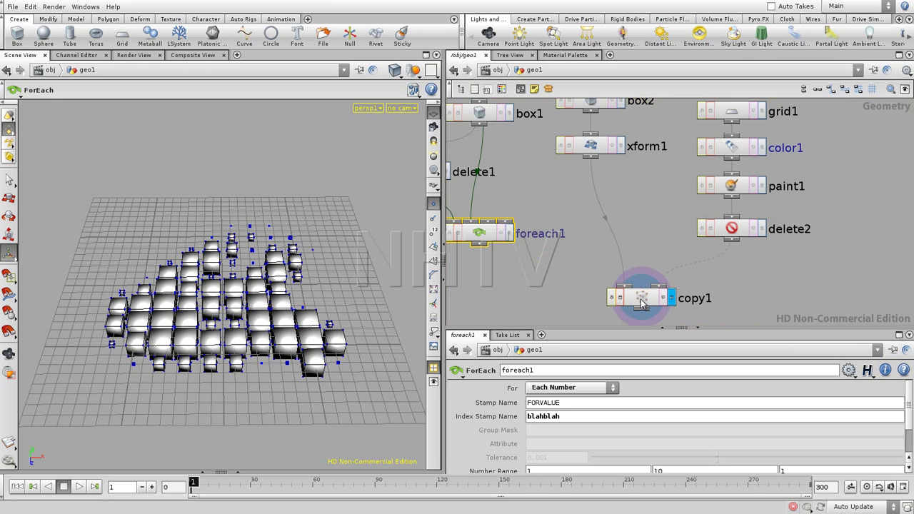
pyautogui.moveTo(725, 319)
pyautogui.moveTo(540, 261); pyautogui.dragTo(630, 286, button='middle')
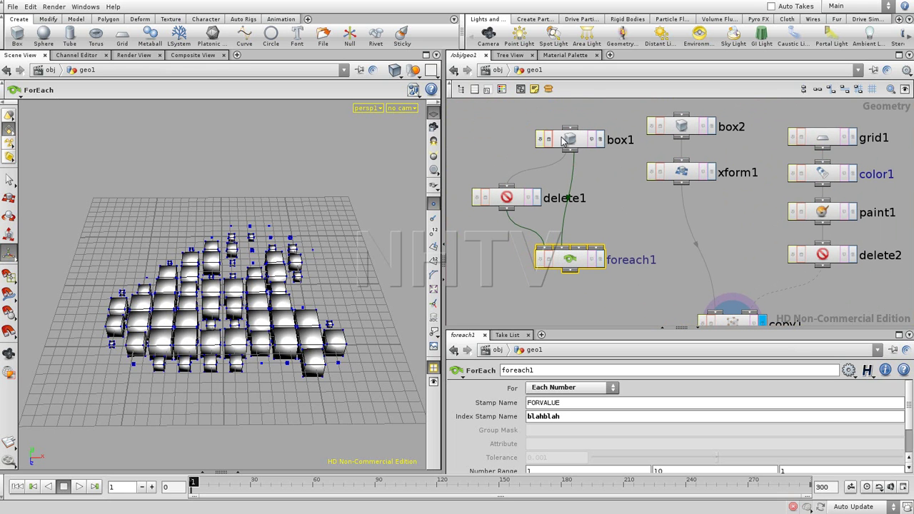
pyautogui.moveTo(641, 235); pyautogui.dragTo(573, 226, button='middle')
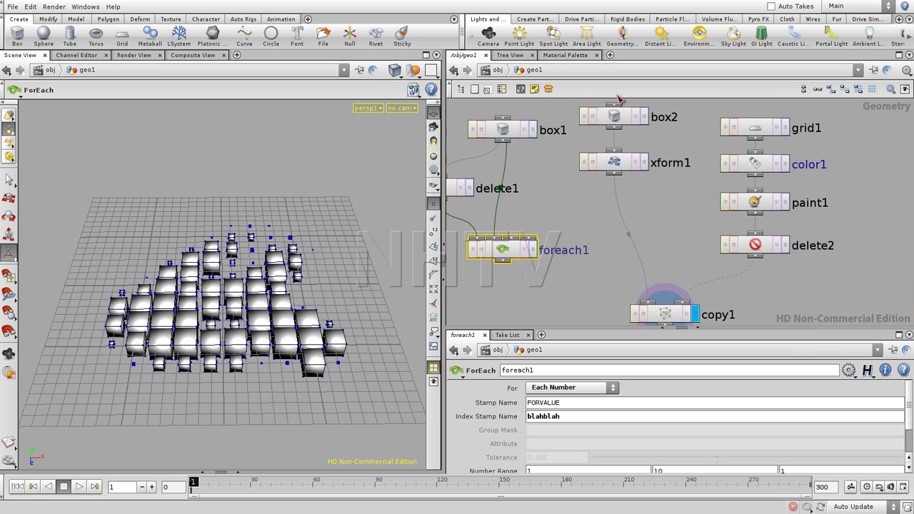
pyautogui.moveTo(597, 281); pyautogui.dragTo(580, 197, button='middle')
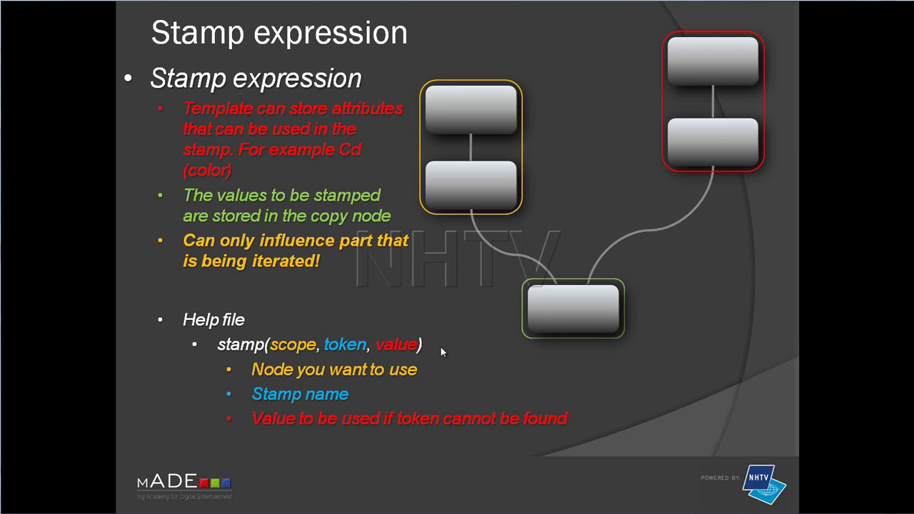
pyautogui.click(440, 347)
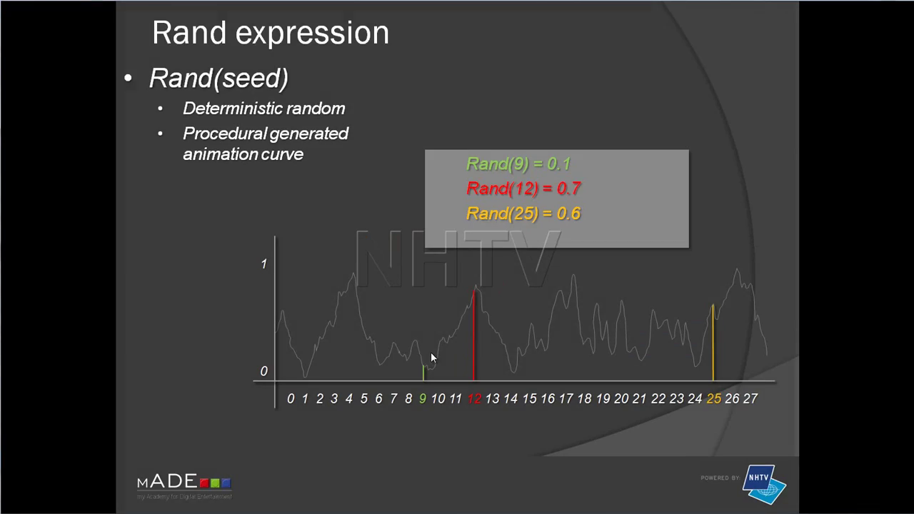
# Step: Step through the Shape relations and copy node outline slides to Items covered
pyautogui.click(430, 351)
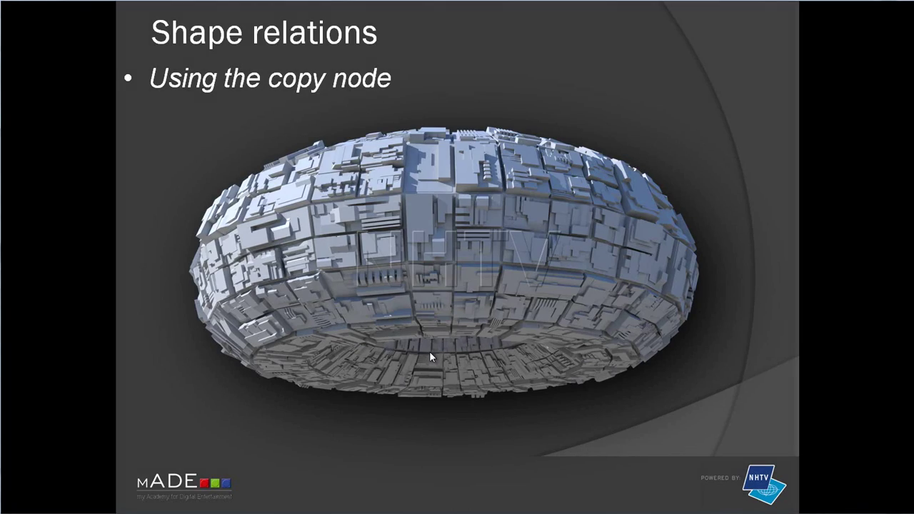
pyautogui.click(429, 351)
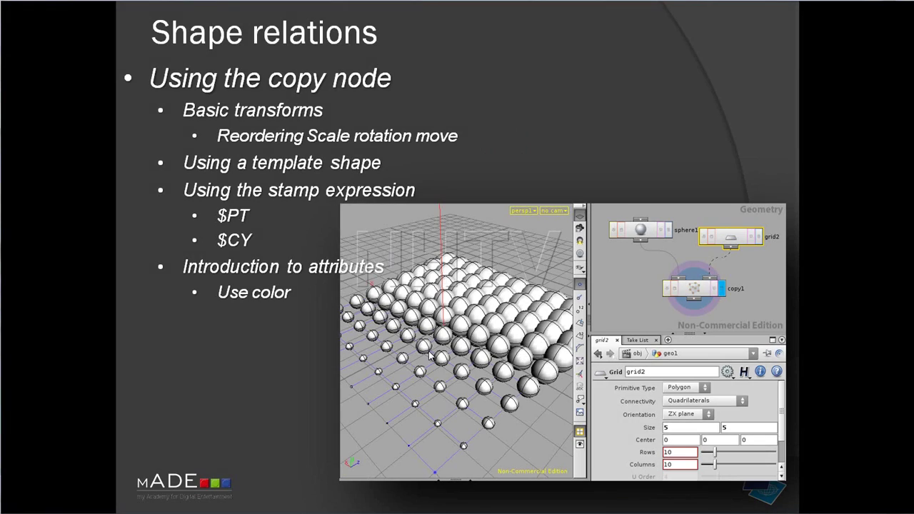
pyautogui.click(412, 293)
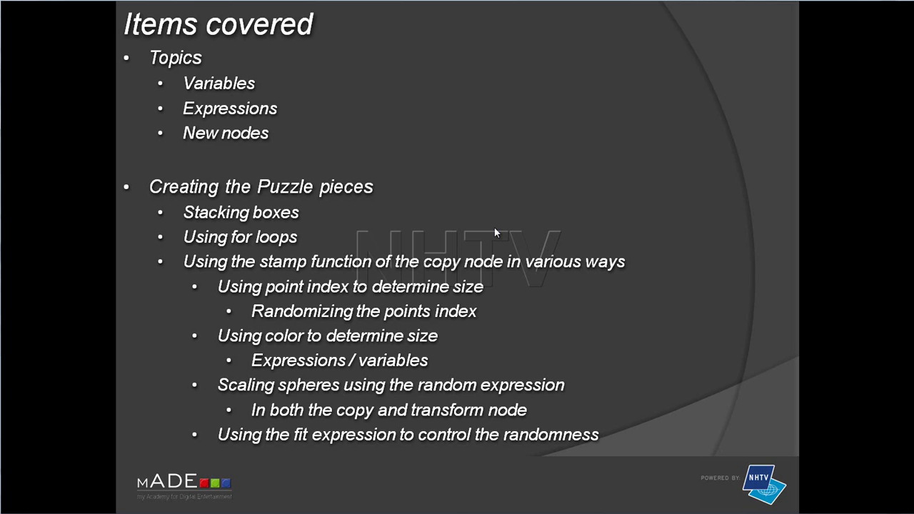
# Step: Advance to the Assignment slide and its temples-on-terrain example setup
pyautogui.click(494, 232)
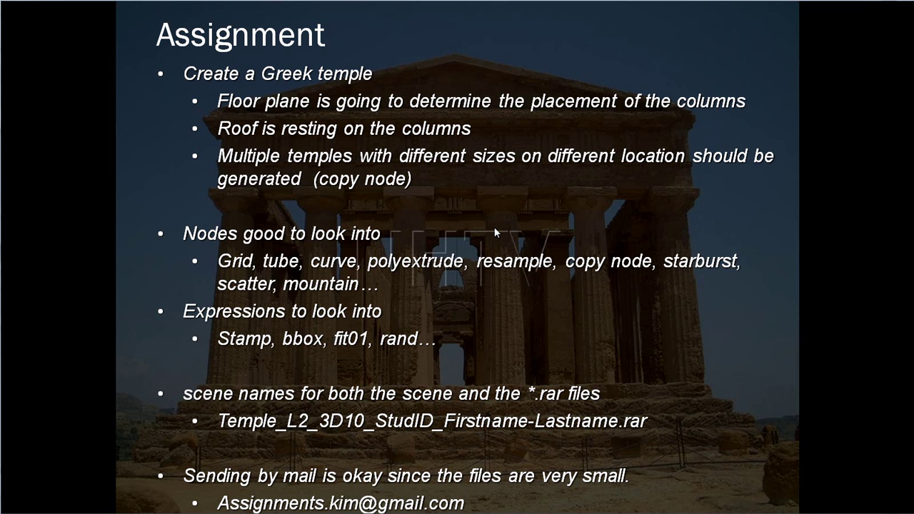
pyautogui.click(495, 232)
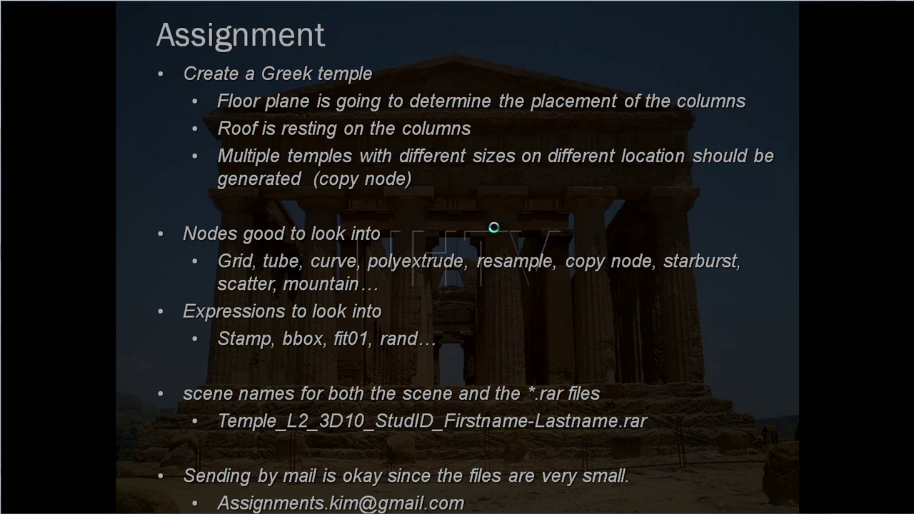